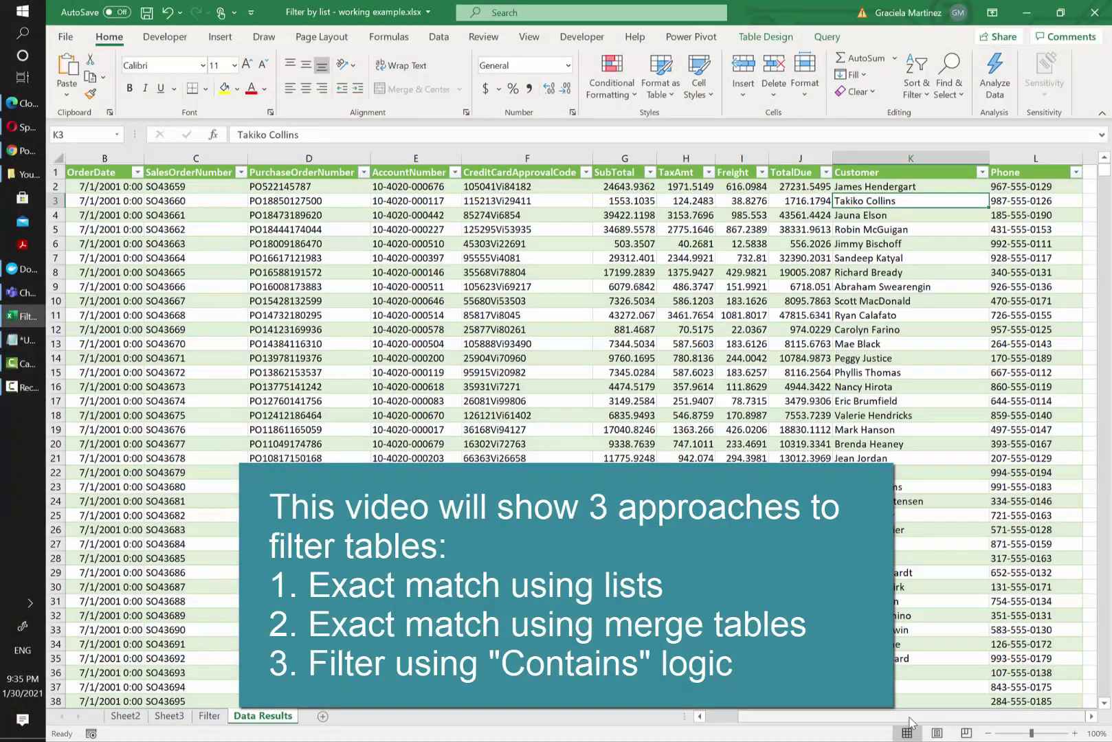
Step: Inspect the Customer column on the Data Results sheet, ending back at cell K3
left_click(699, 716)
scroll(753, 337, "right", 1)
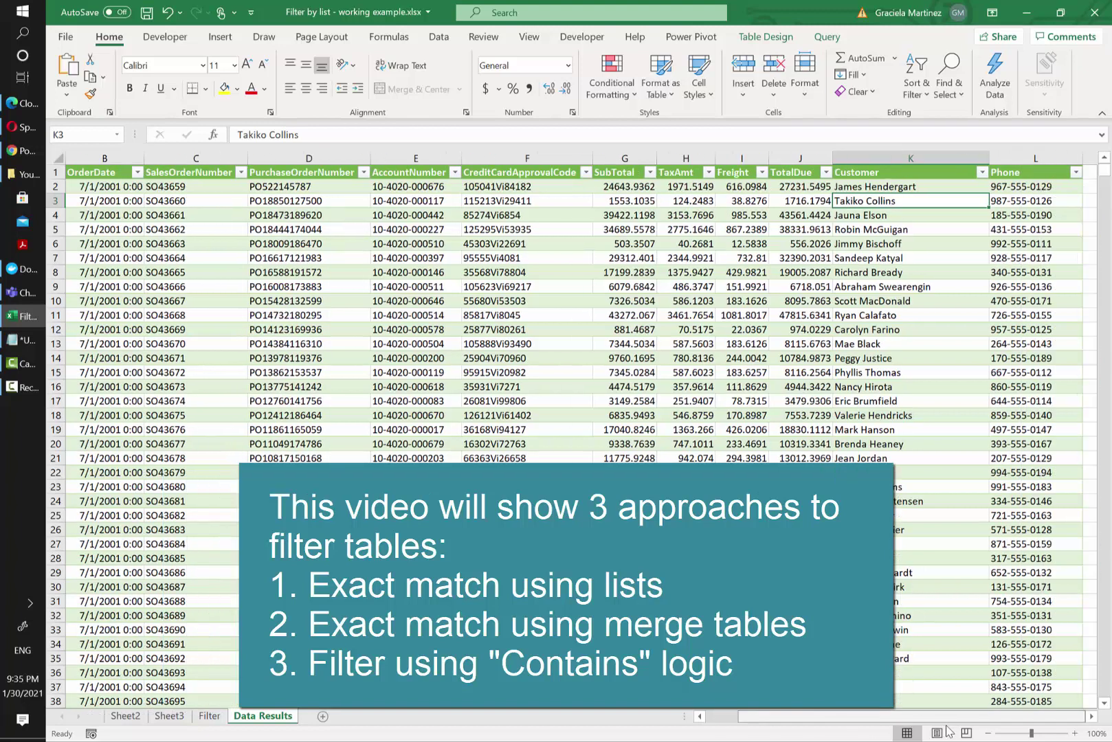
left_click(892, 160)
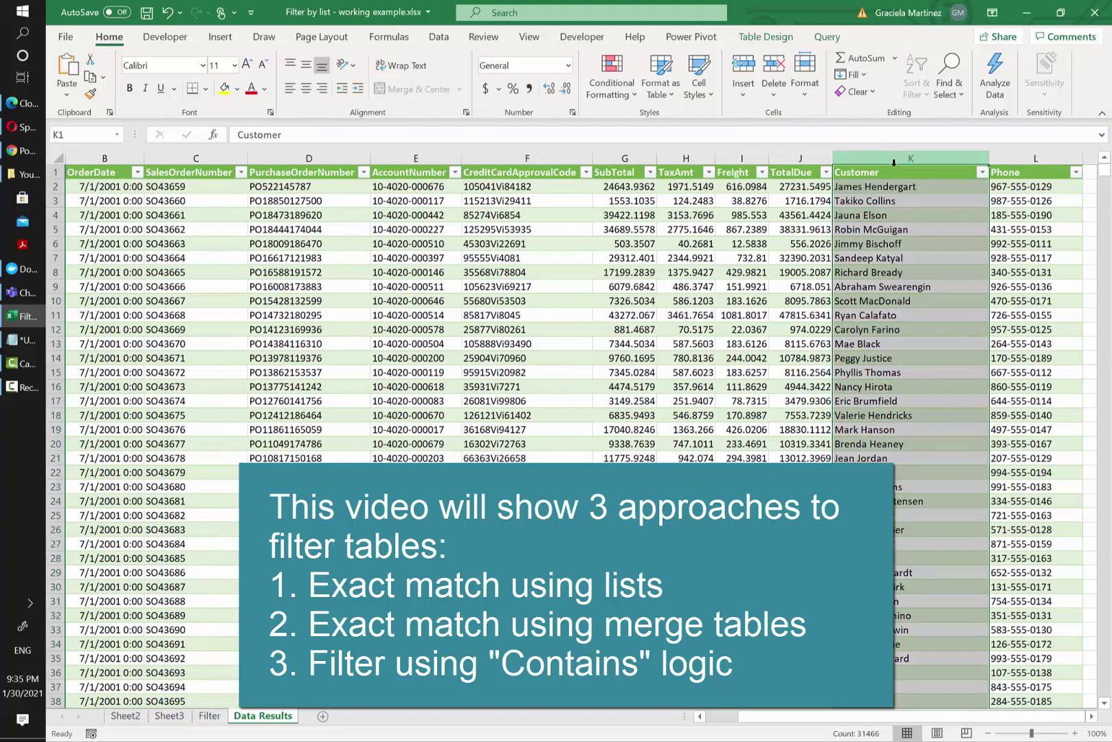
left_click(939, 198)
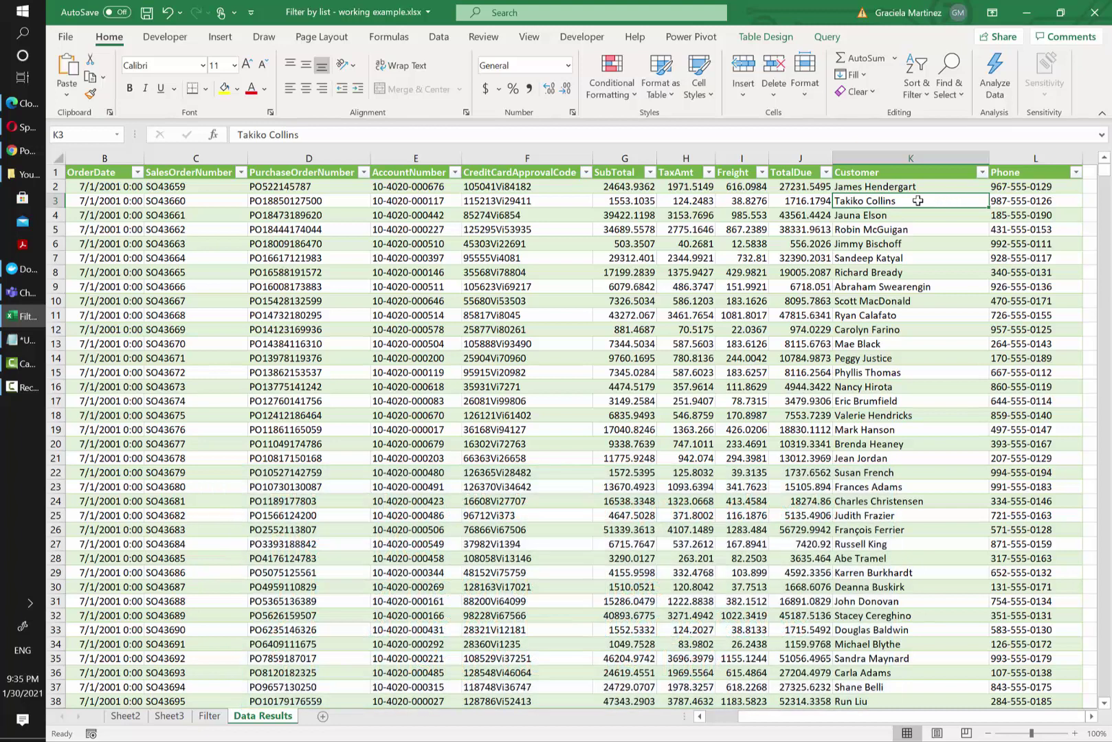
left_click(926, 156)
left_click(896, 200)
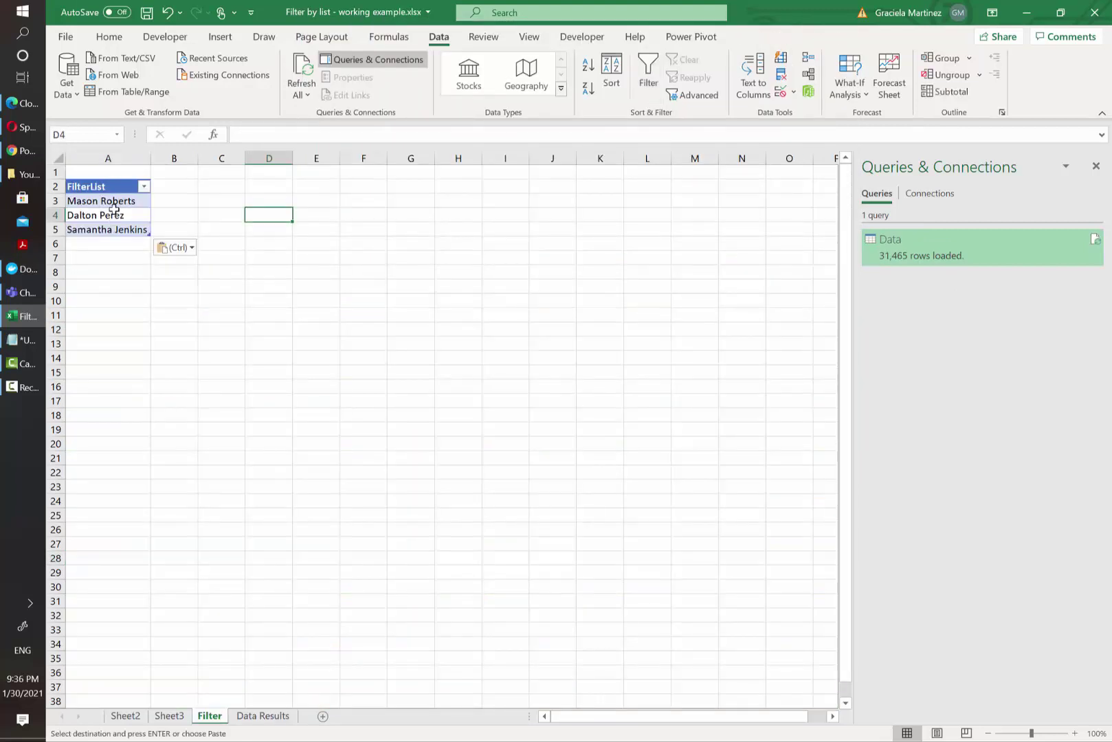
Step: Confirm the three-name table on the Filter sheet is named FilterList
left_click(122, 217)
left_click(122, 230)
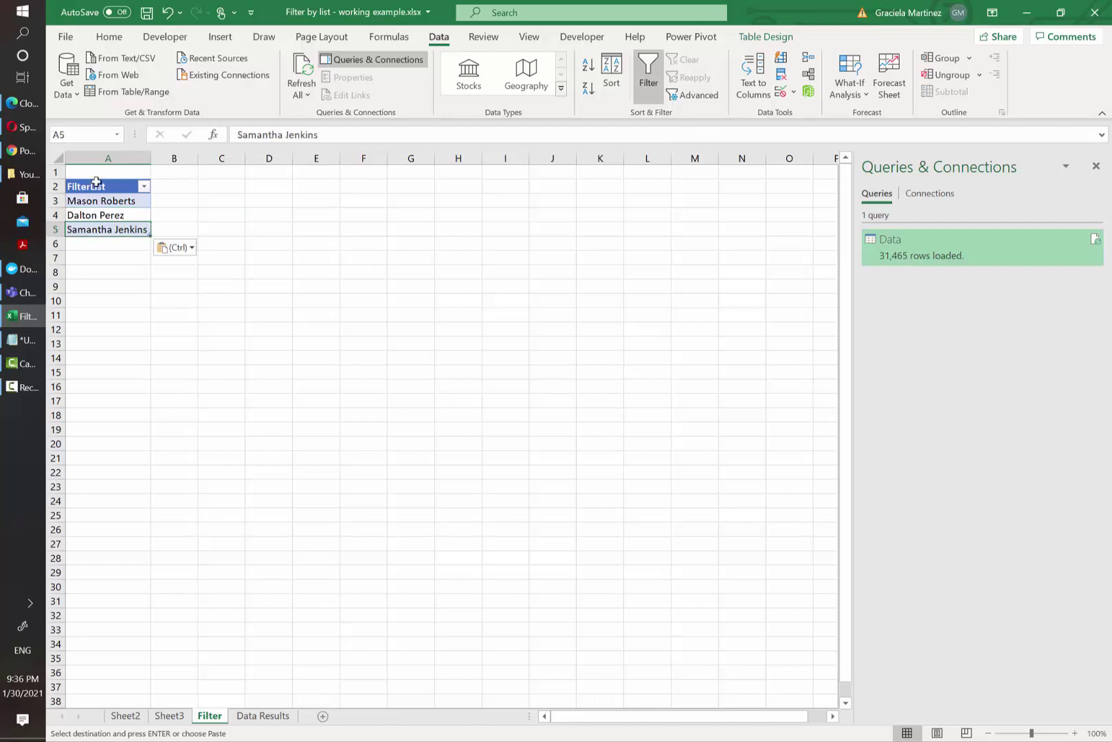
left_click(108, 186)
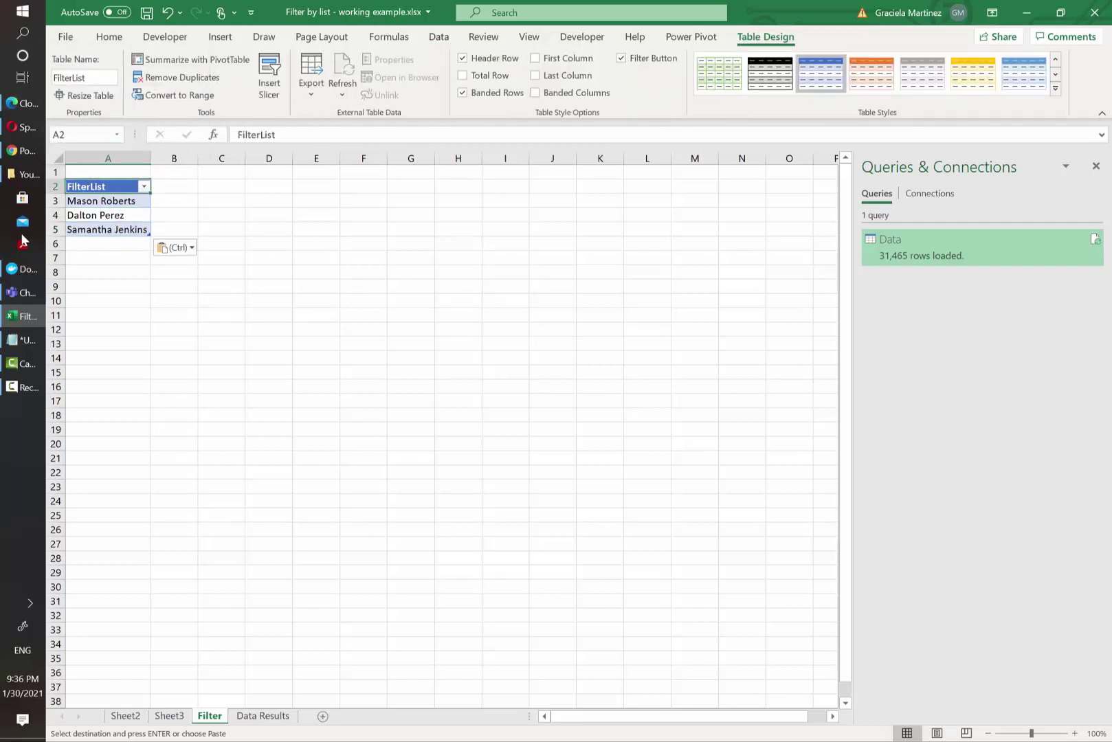
left_click(113, 75)
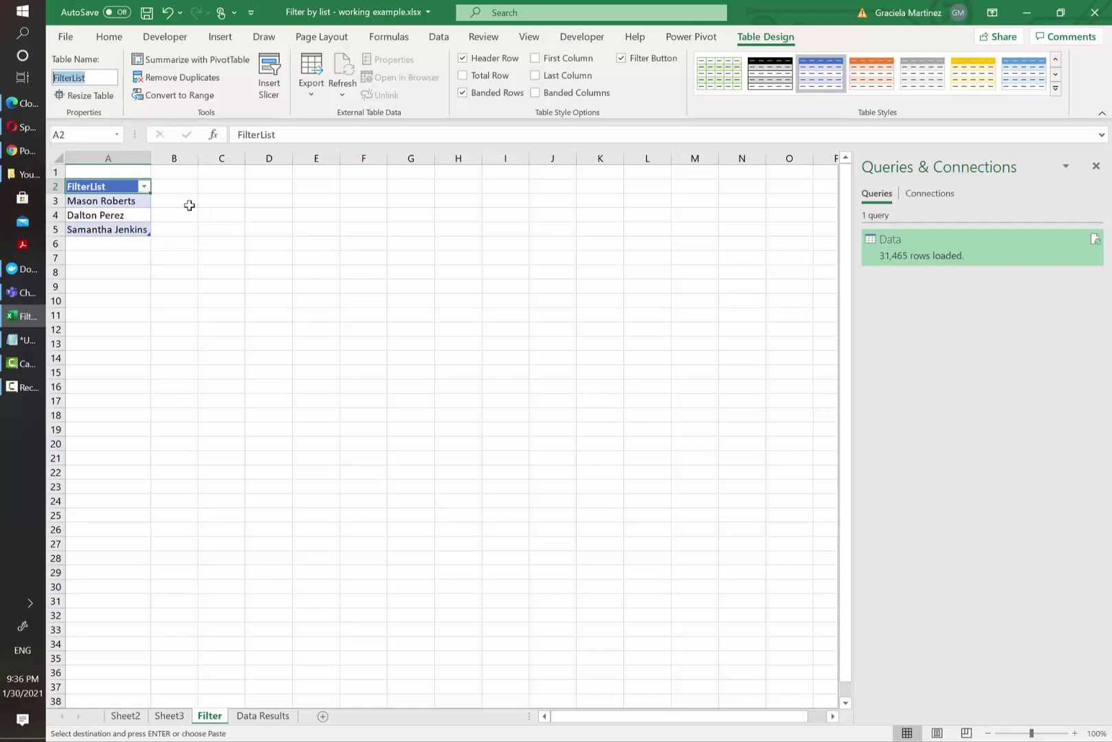
key("Return")
left_click(438, 36)
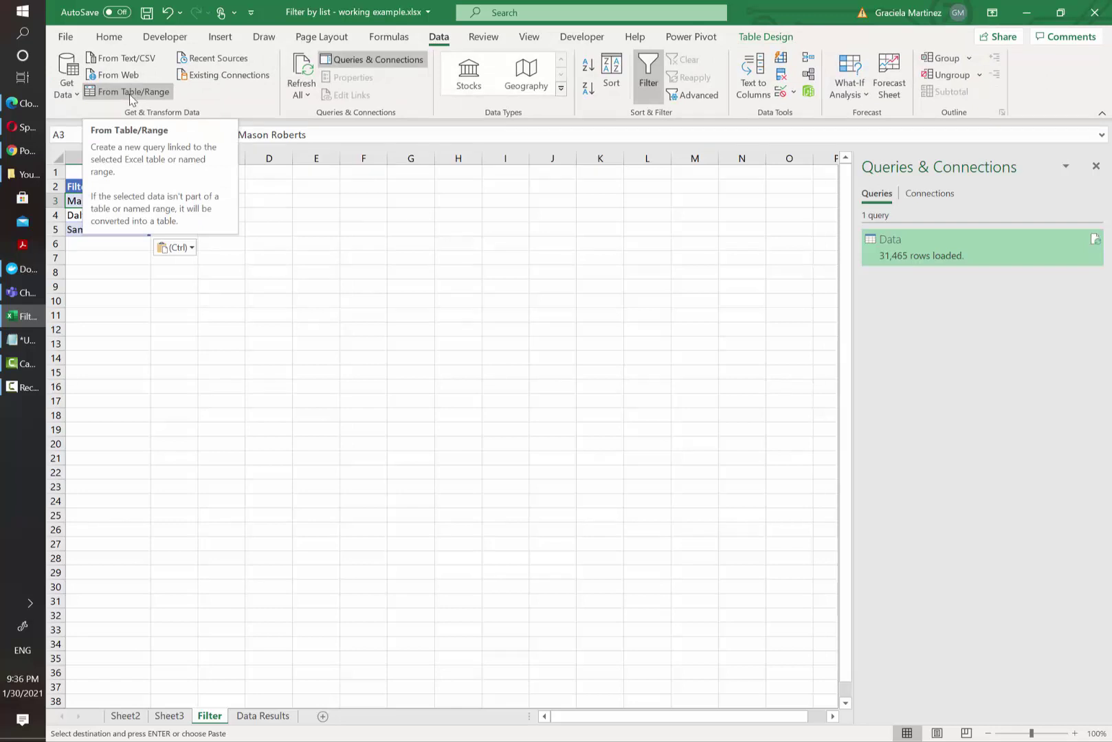
Step: Load the FilterList table into Power Query and preview both the Data and FilterList queries
left_click(131, 92)
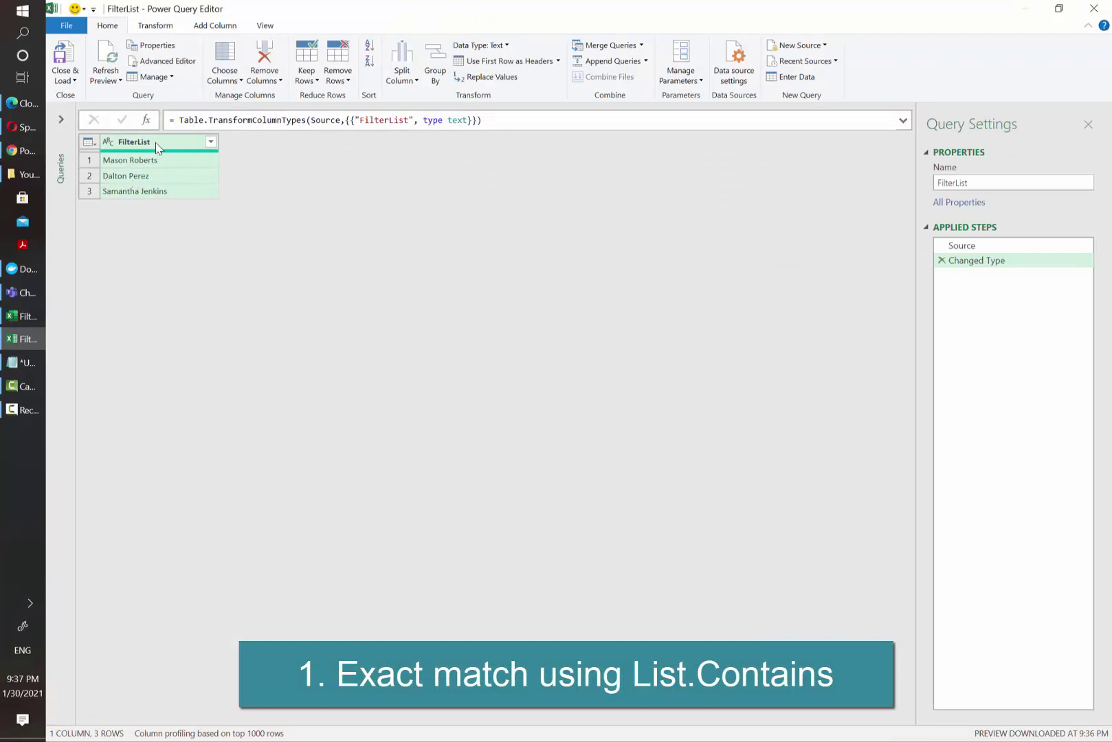
left_click(61, 119)
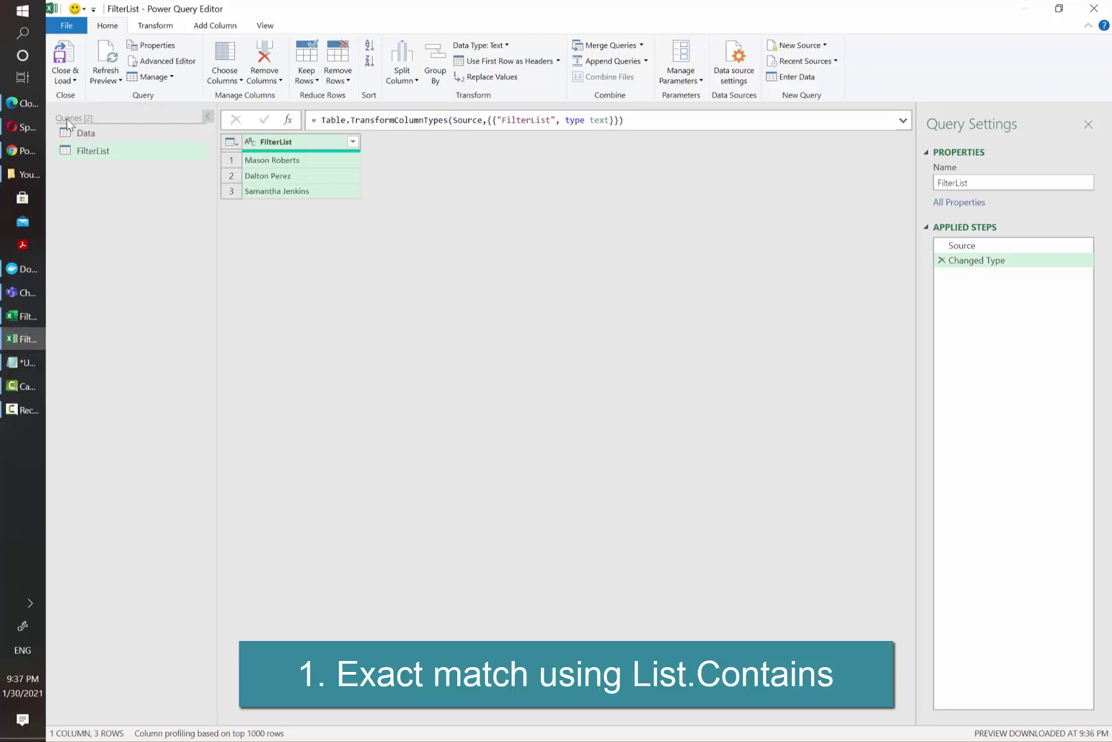
left_click(147, 132)
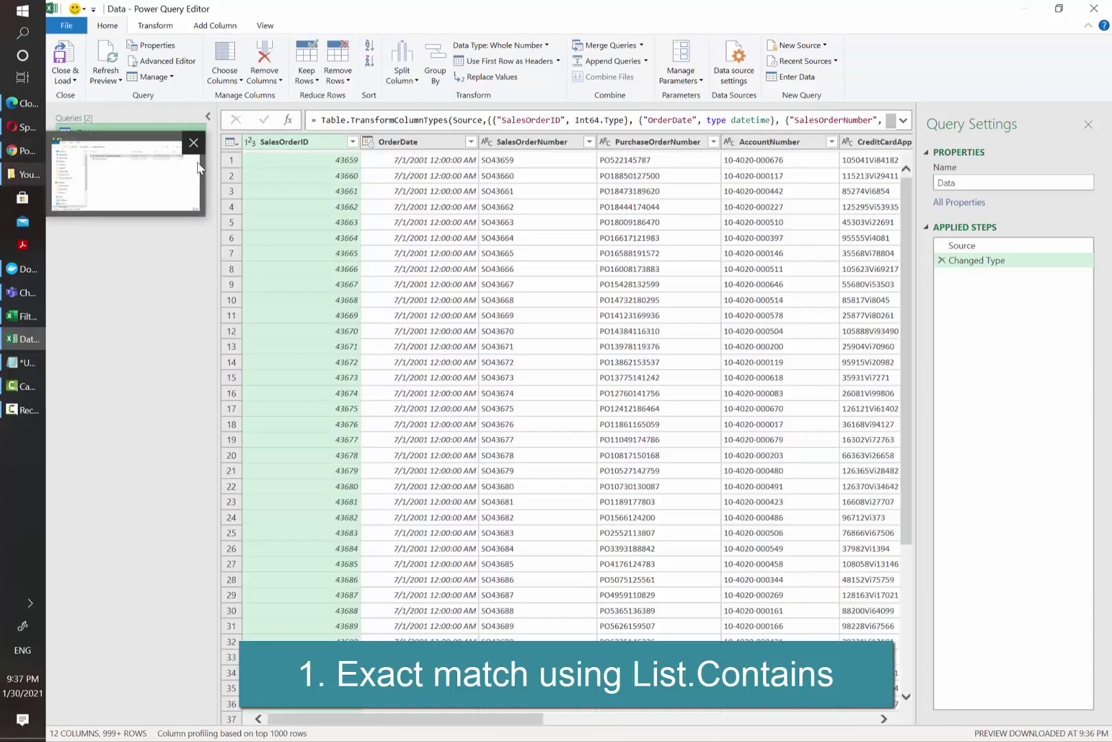
left_click(157, 151)
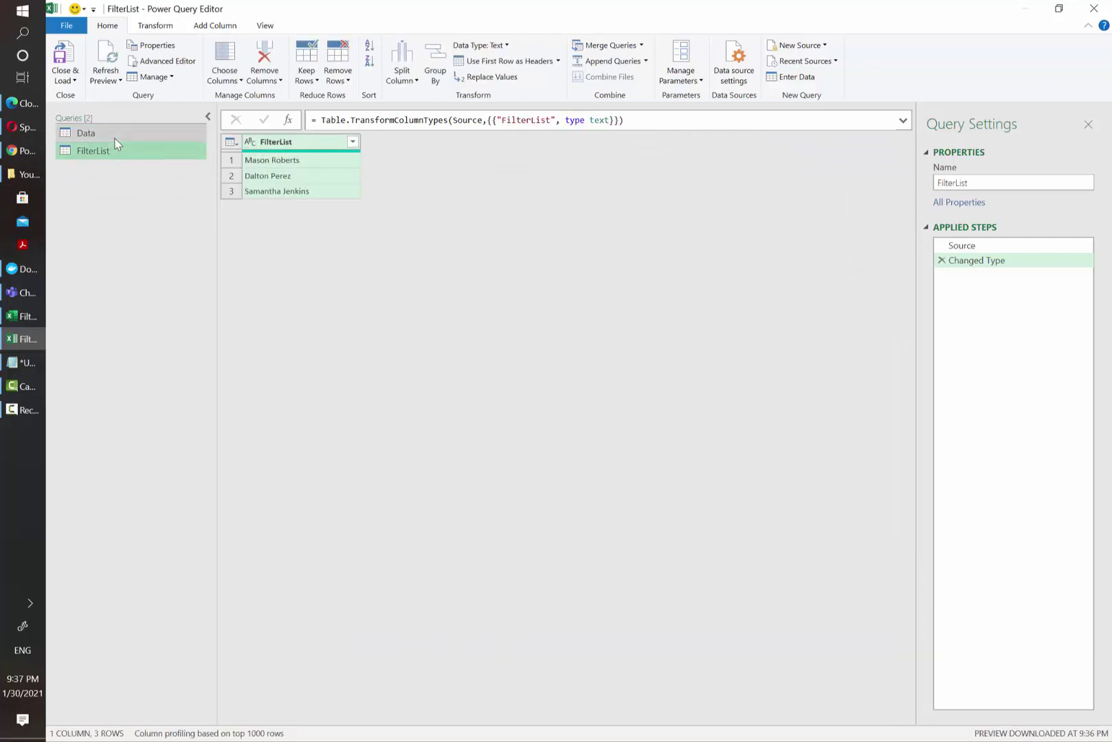
left_click(156, 27)
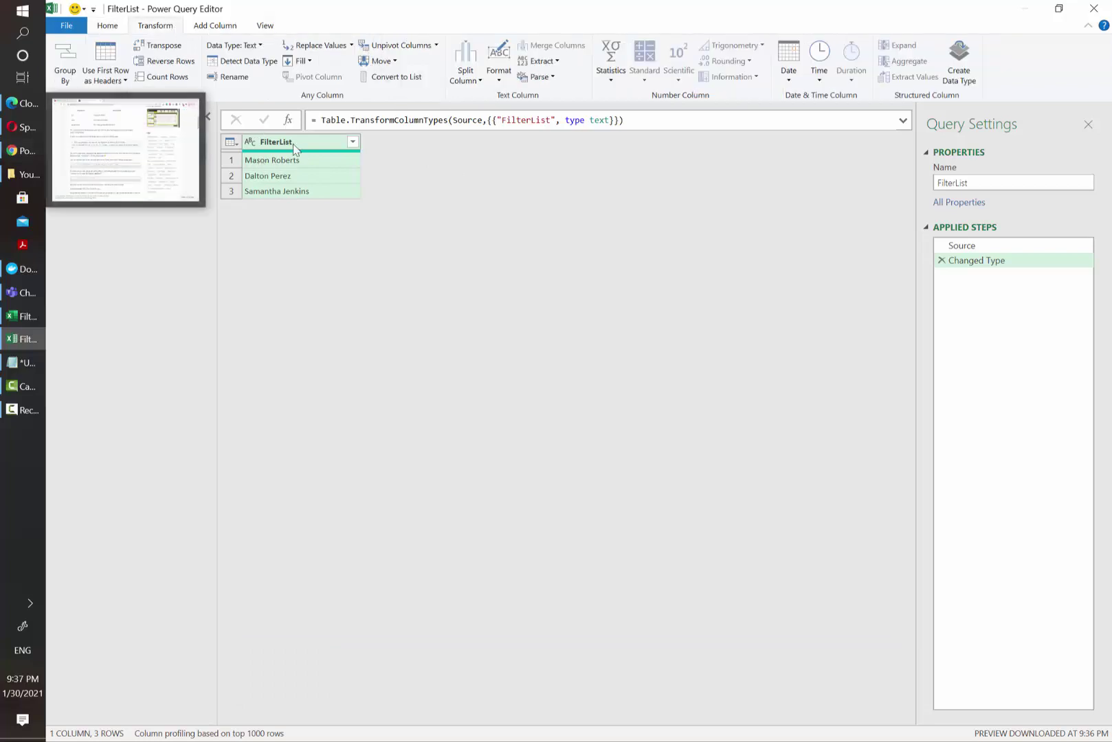
Step: Convert FilterList to a list, then filter the Data query's Customer column to one customer
left_click(412, 78)
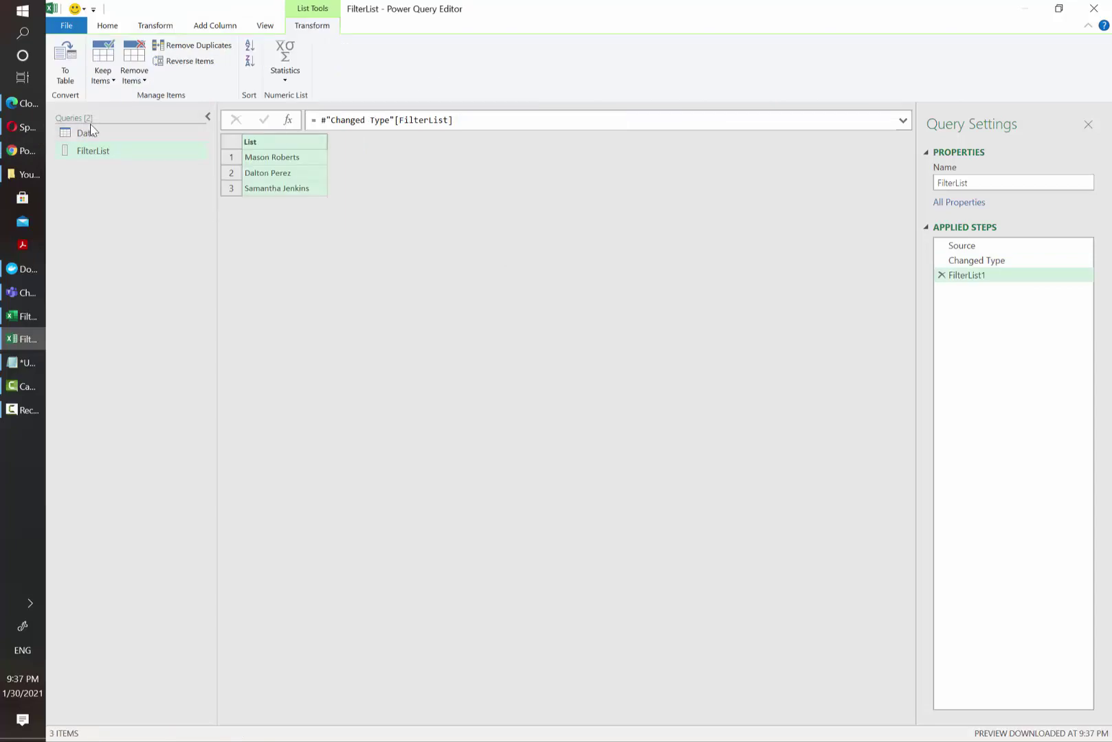
left_click(119, 133)
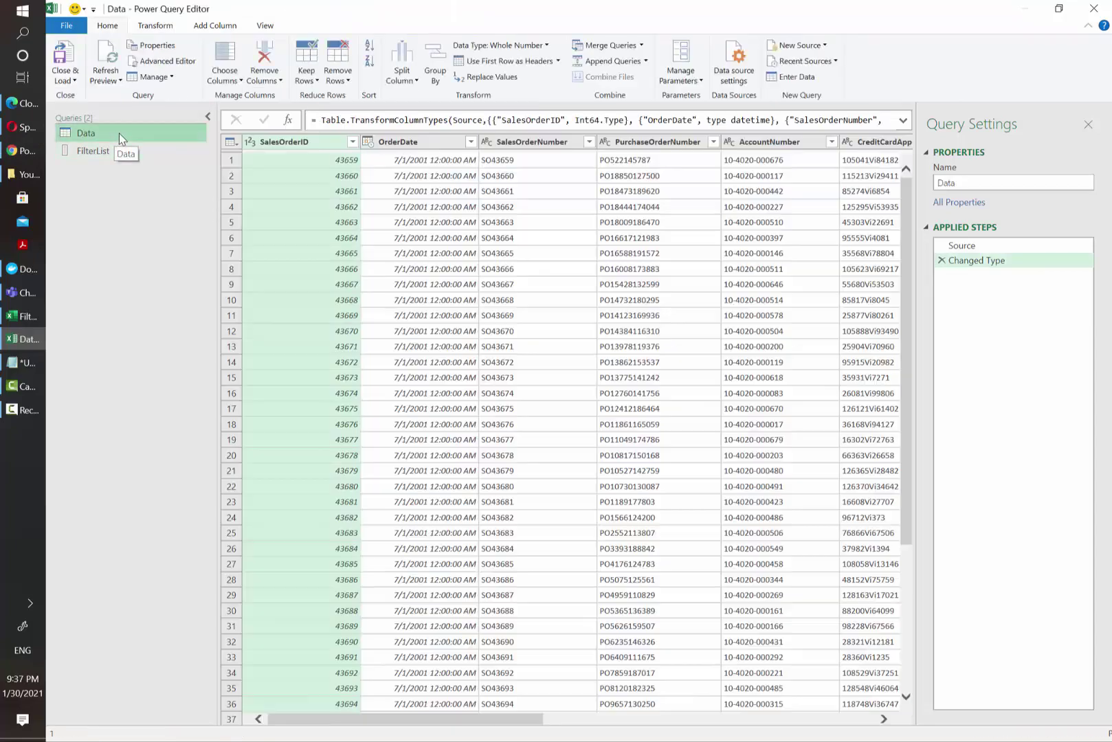
left_click(774, 142)
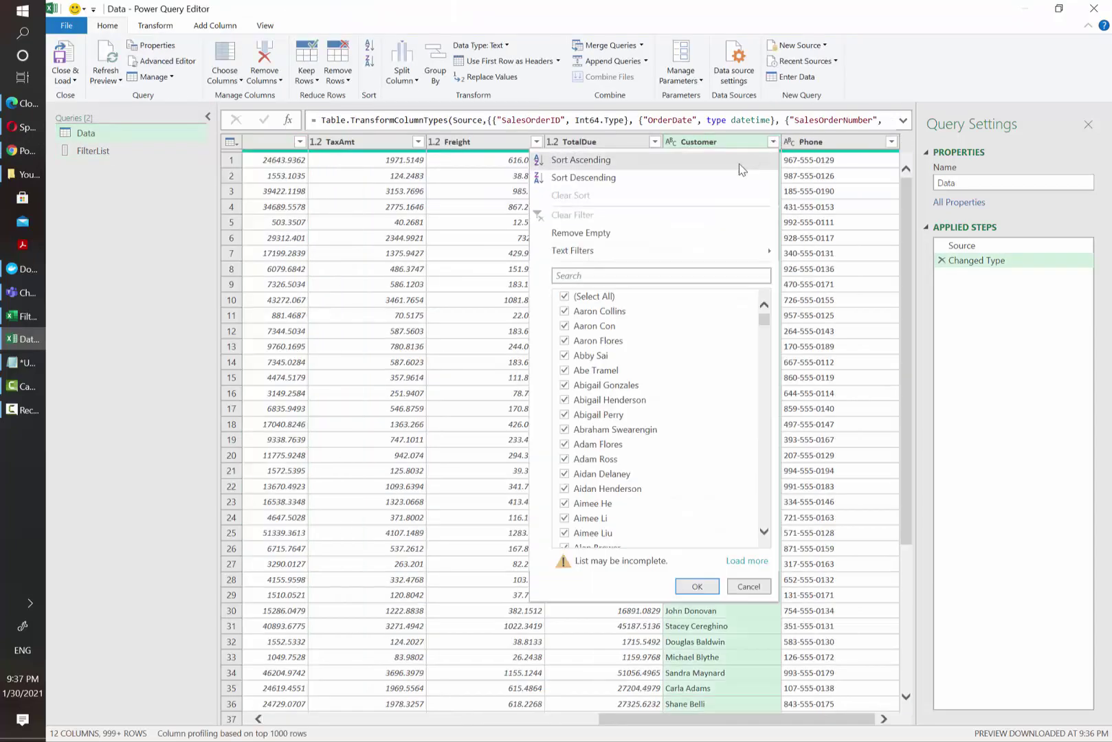
left_click(584, 297)
left_click(600, 314)
left_click(697, 586)
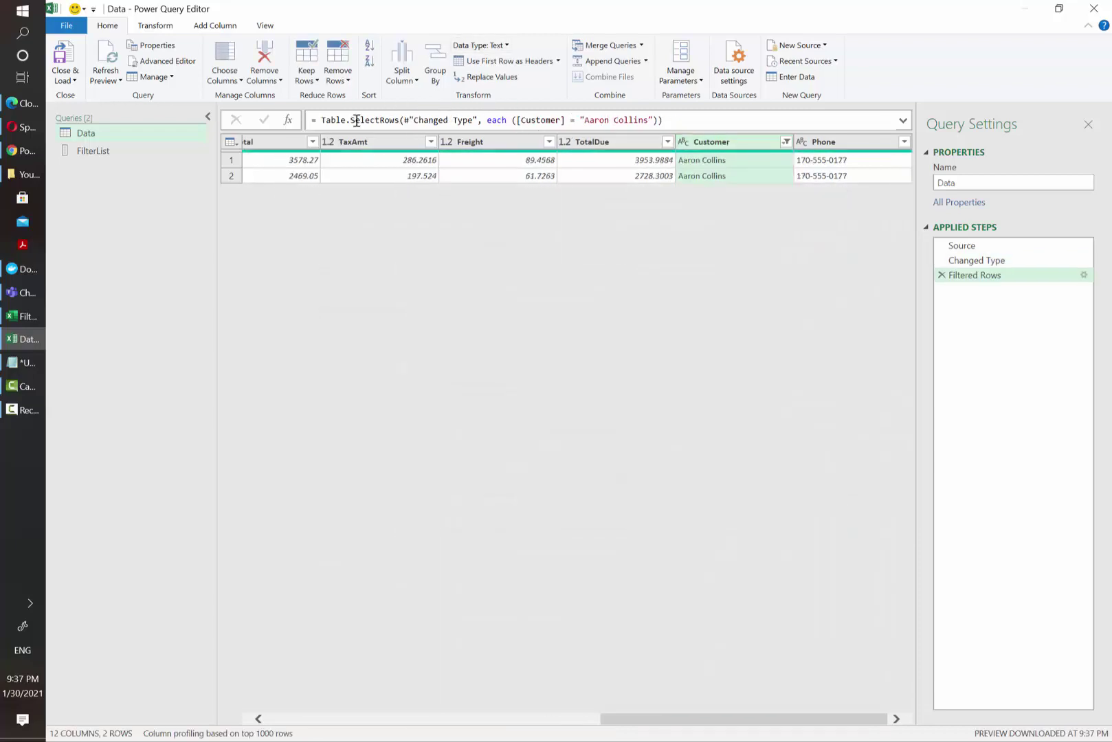
left_click(322, 122)
key("ctrl+a")
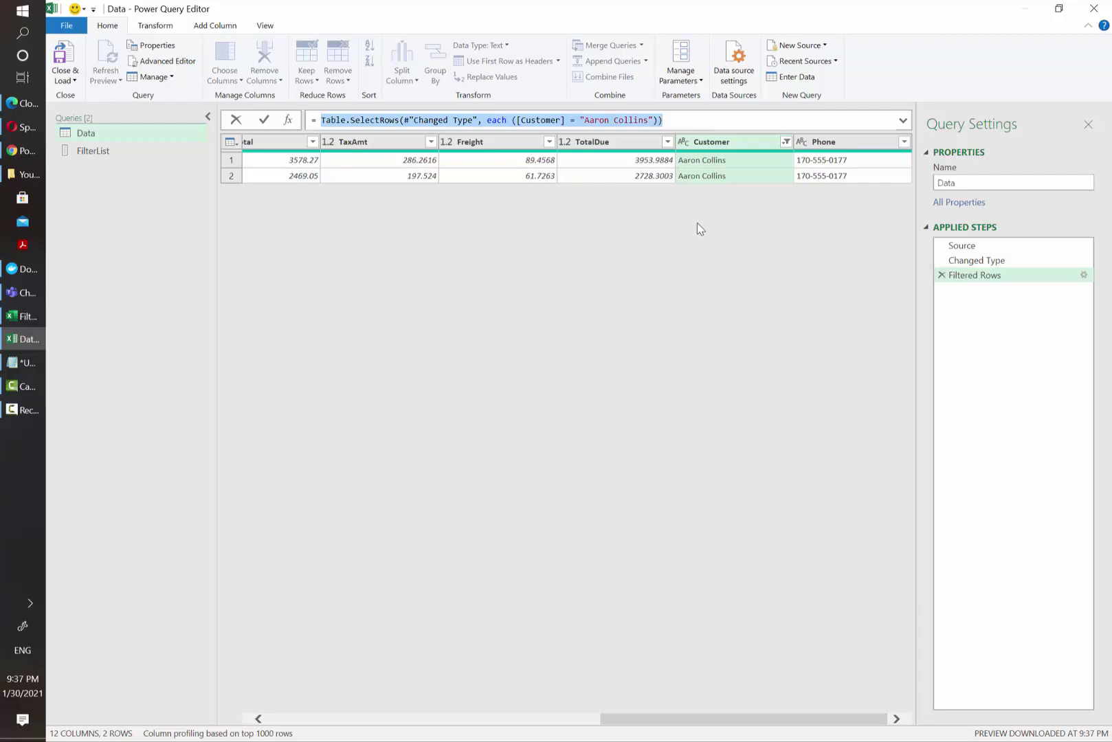
Step: Copy the List.Contains(List_Of_Values, [ColumnName]) template line from the Notepad formula notes
key("alt+Tab")
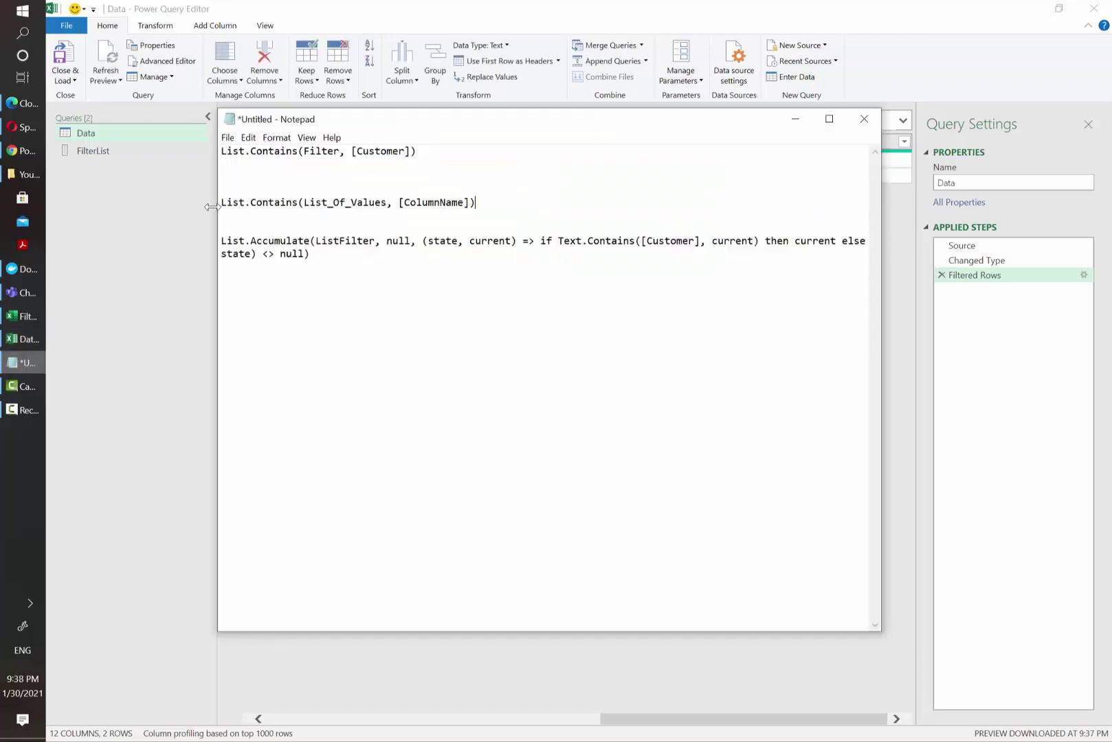
left_click_drag(222, 204, 303, 203)
left_click(454, 205)
left_click_drag(476, 204, 66, 208)
key("ctrl+c")
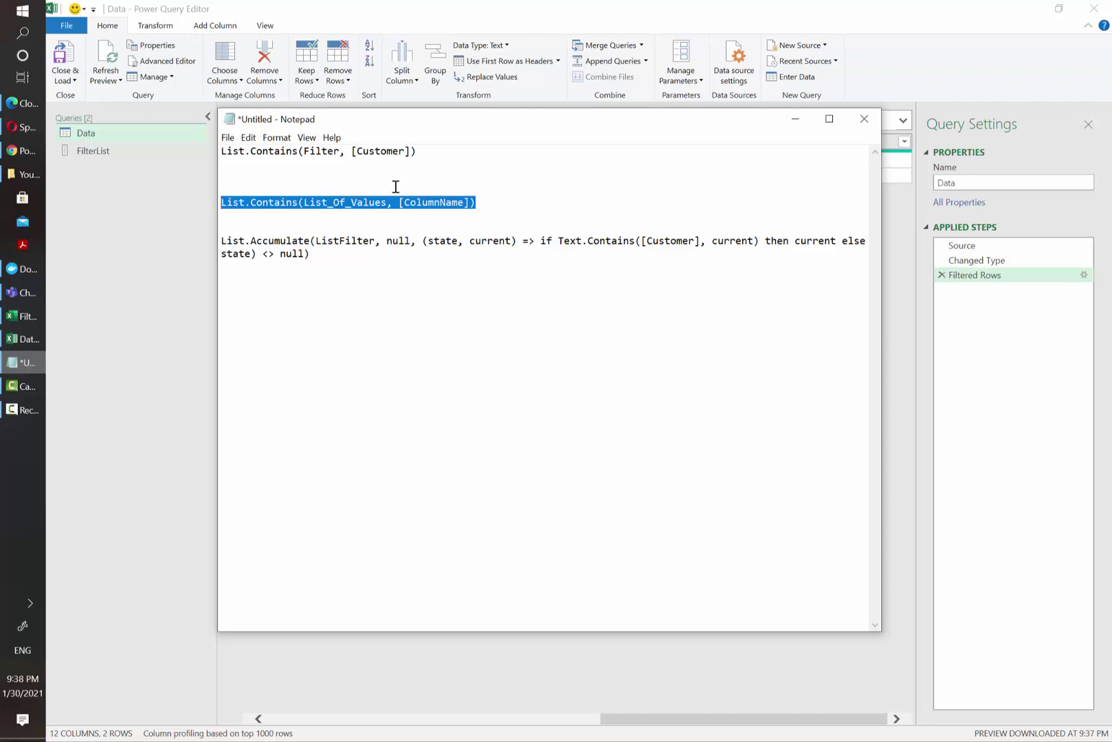
left_click(612, 18)
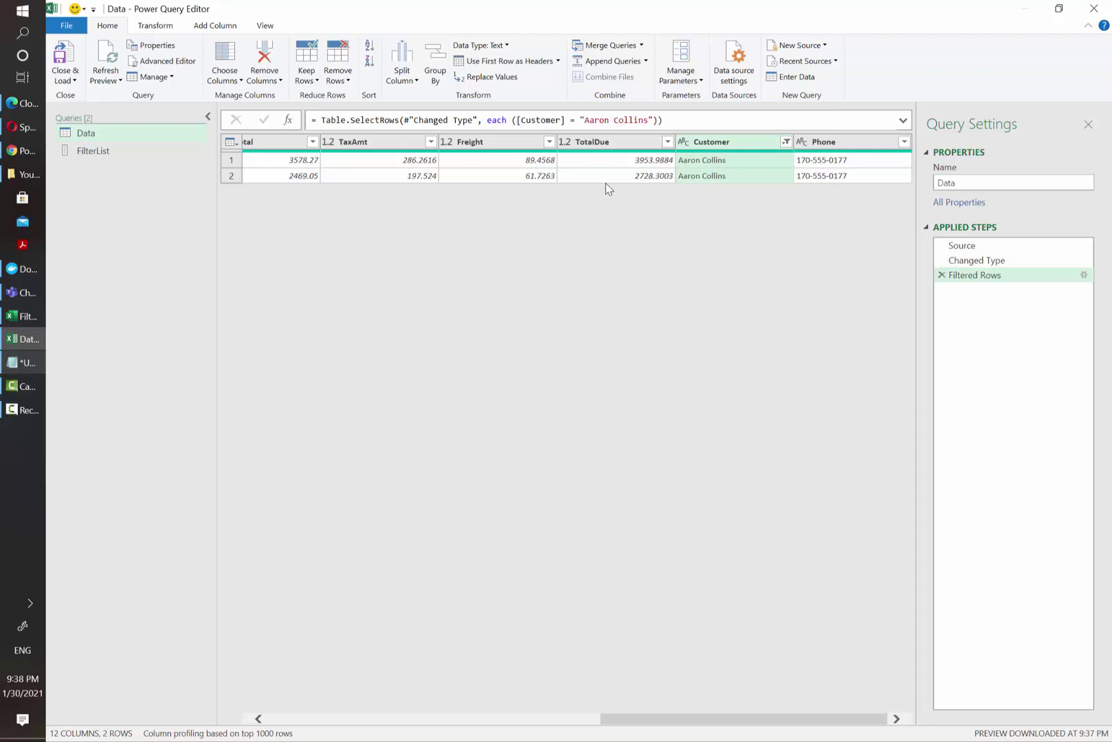
Step: Replace the Filtered Rows equality condition with the pasted List.Contains template
left_click(675, 120)
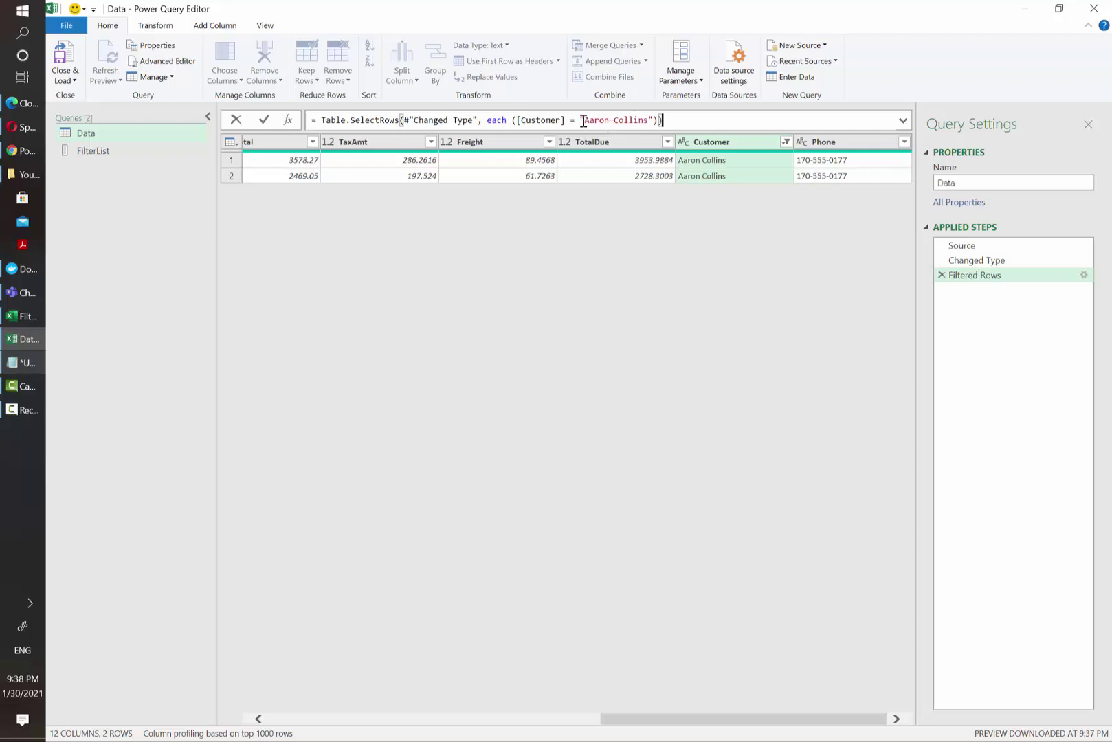
left_click_drag(580, 121, 648, 121)
left_click_drag(513, 121, 660, 124)
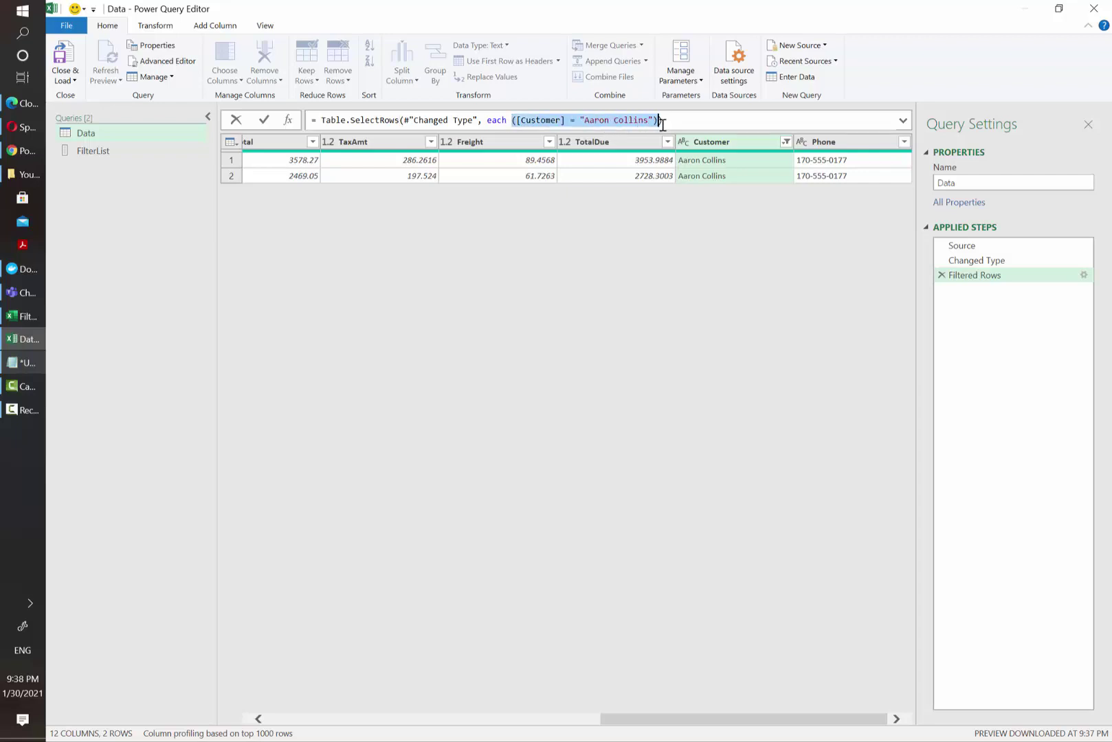
key("Delete")
key("ctrl+v")
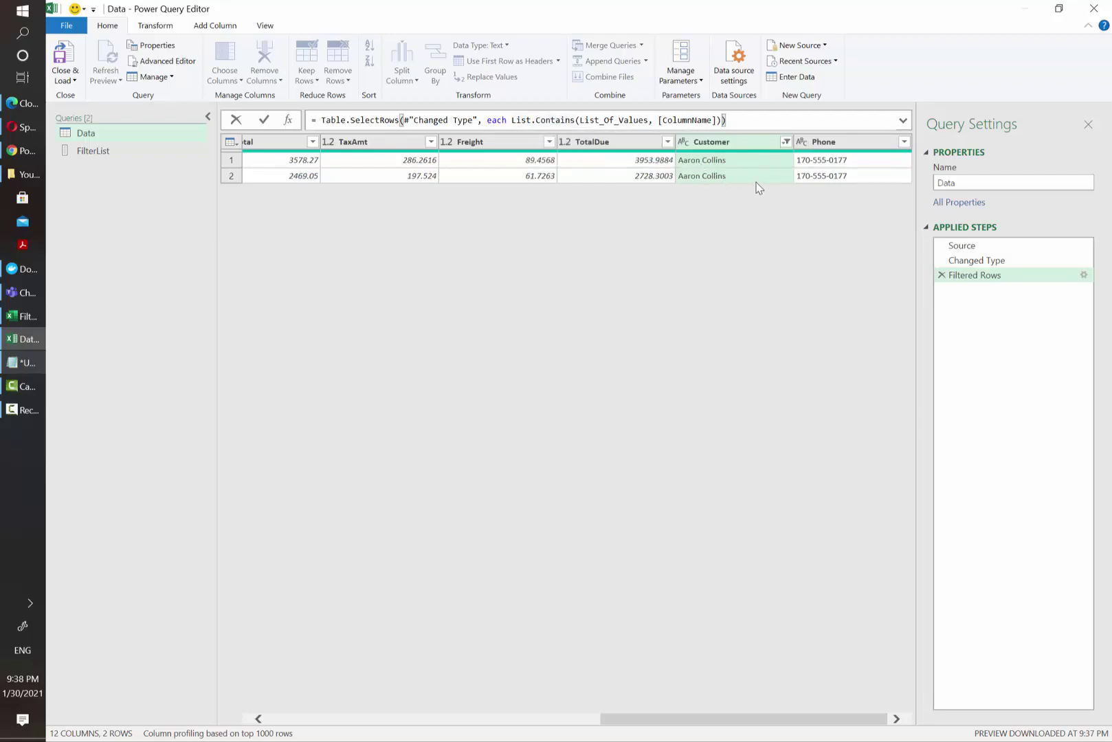
Step: Fill the placeholders to read List.Contains(FilterList, [Customer]) and commit the formula
left_click_drag(665, 122, 713, 118)
left_click(696, 121)
double_click(666, 122)
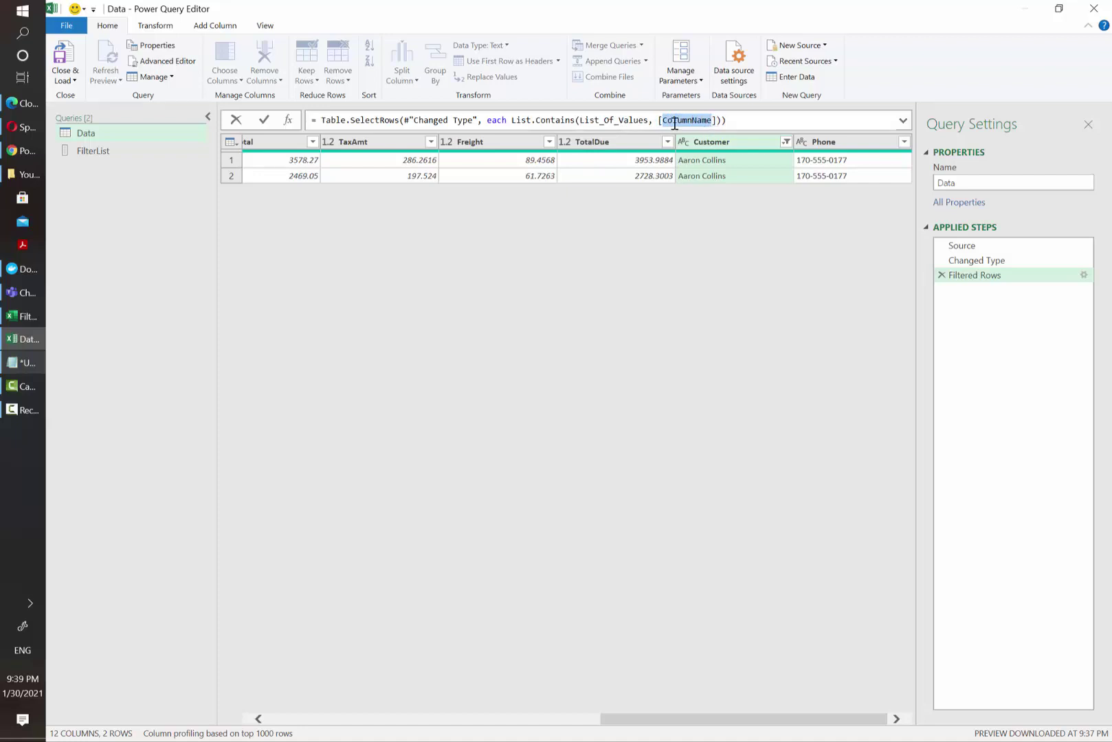
type("Customer")
left_click_drag(579, 121, 647, 120)
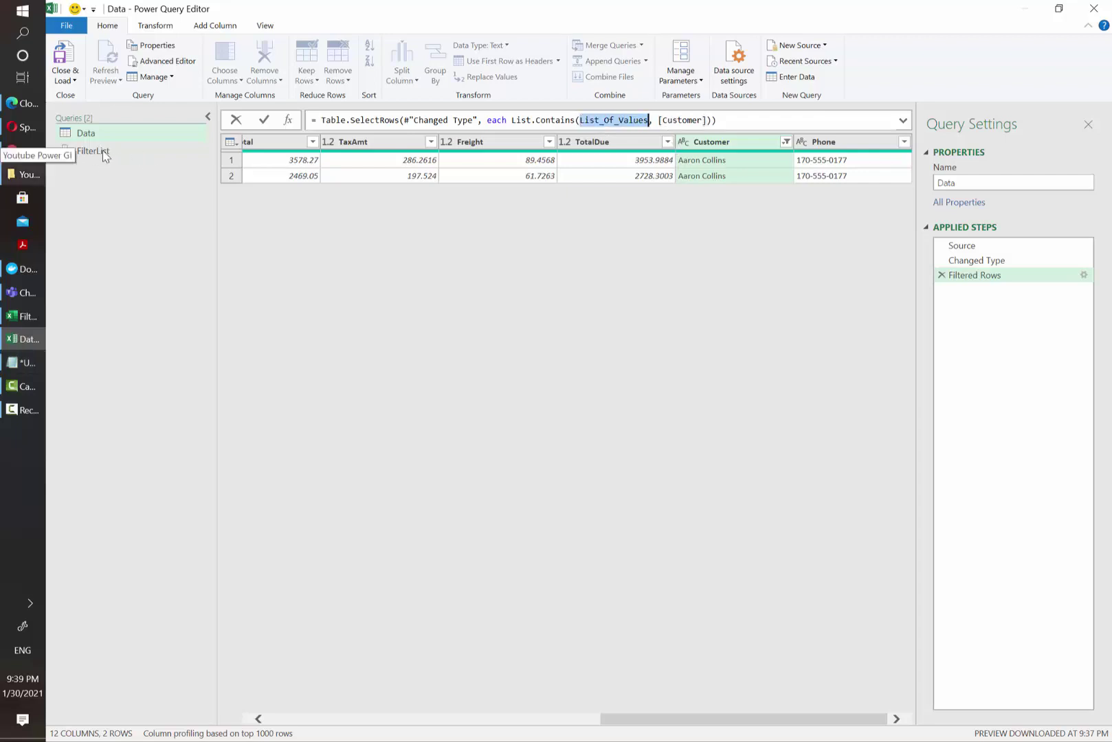
type("FilterList")
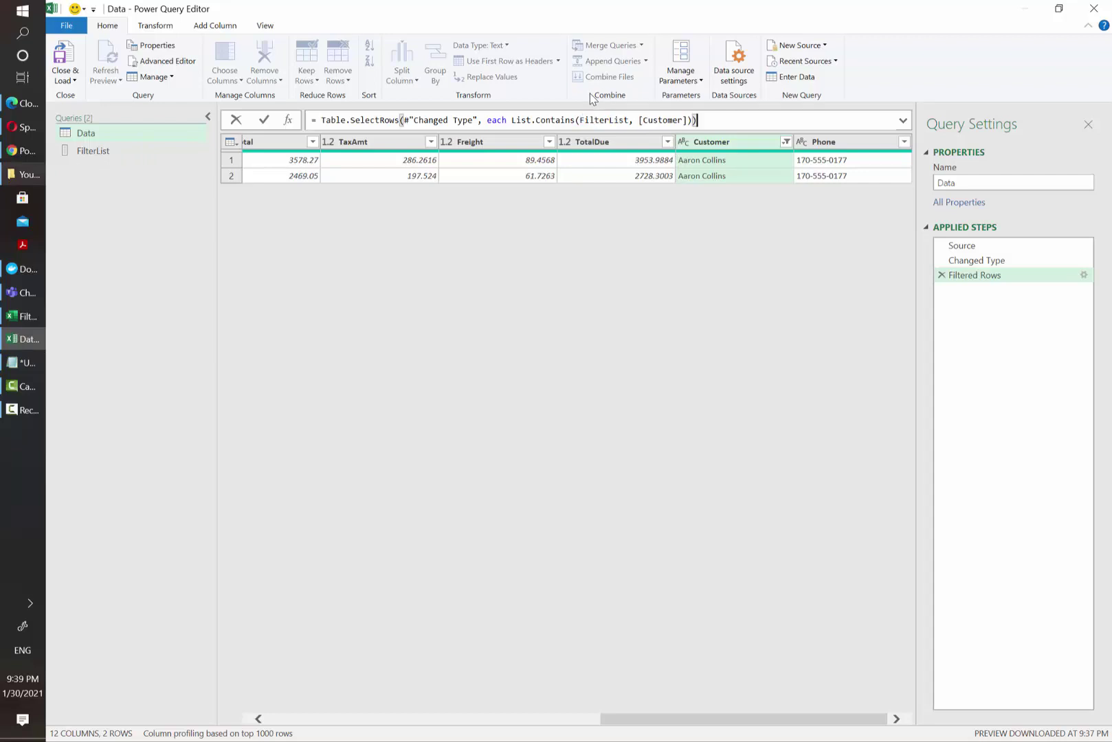
key("Return")
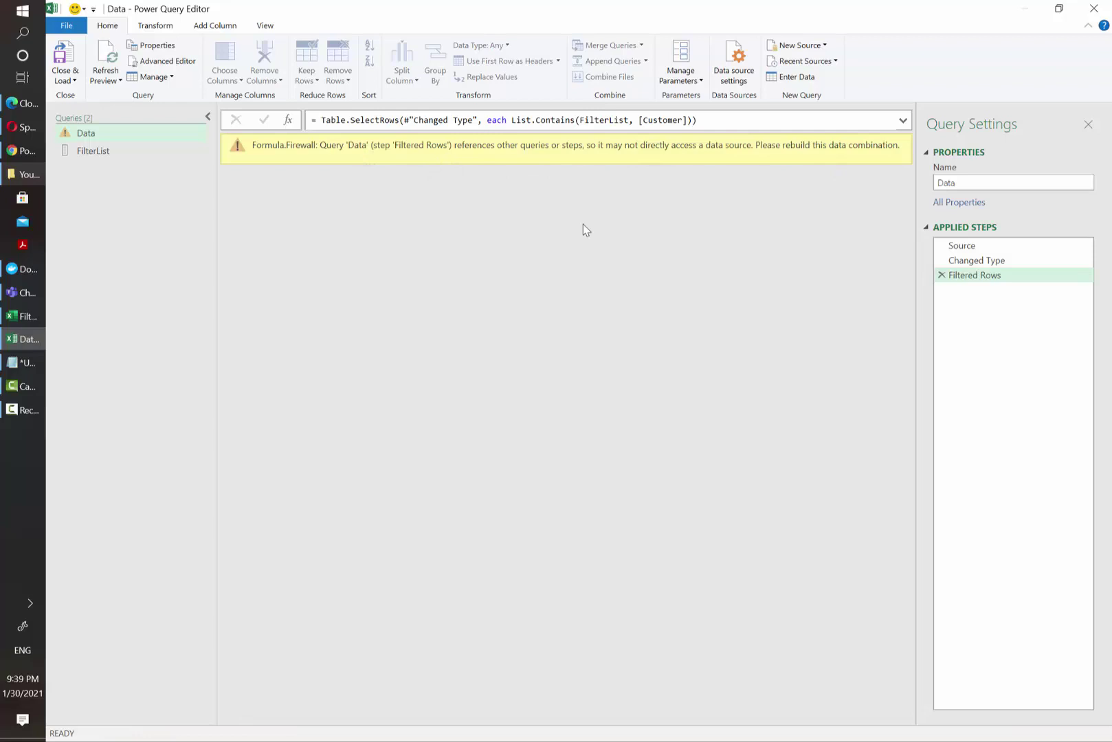
Step: Set the global Query Options privacy setting to always ignore Privacy Level settings
left_click(66, 25)
mouse_move(131, 155)
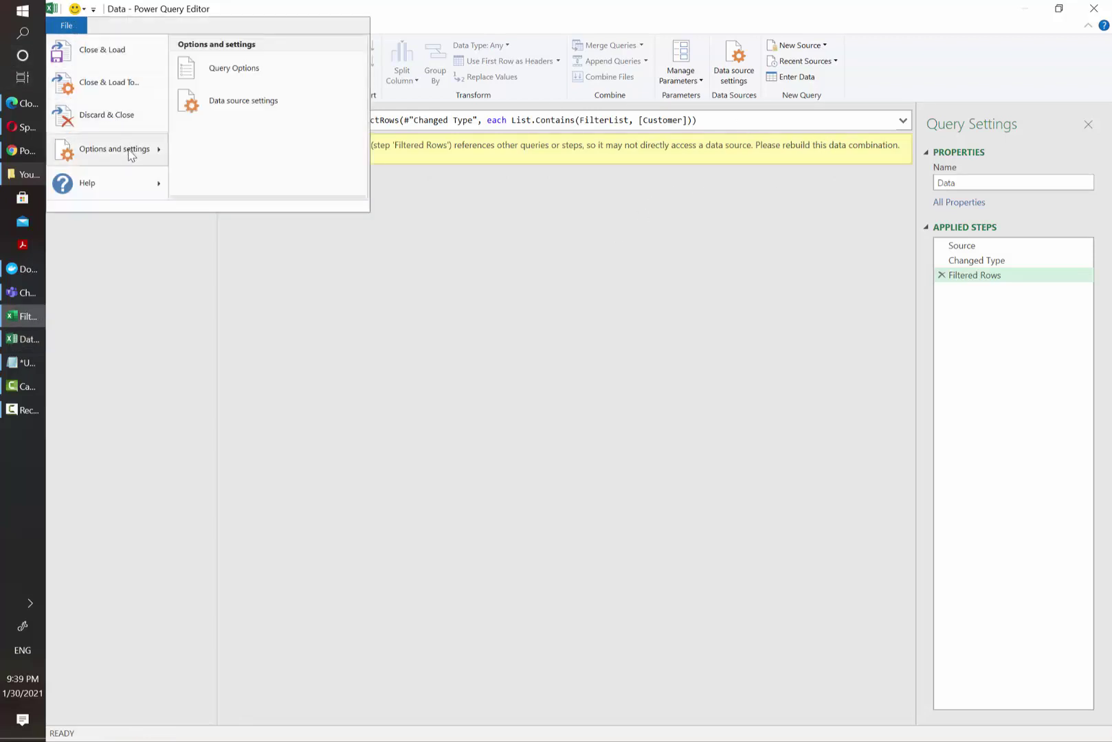
left_click(248, 71)
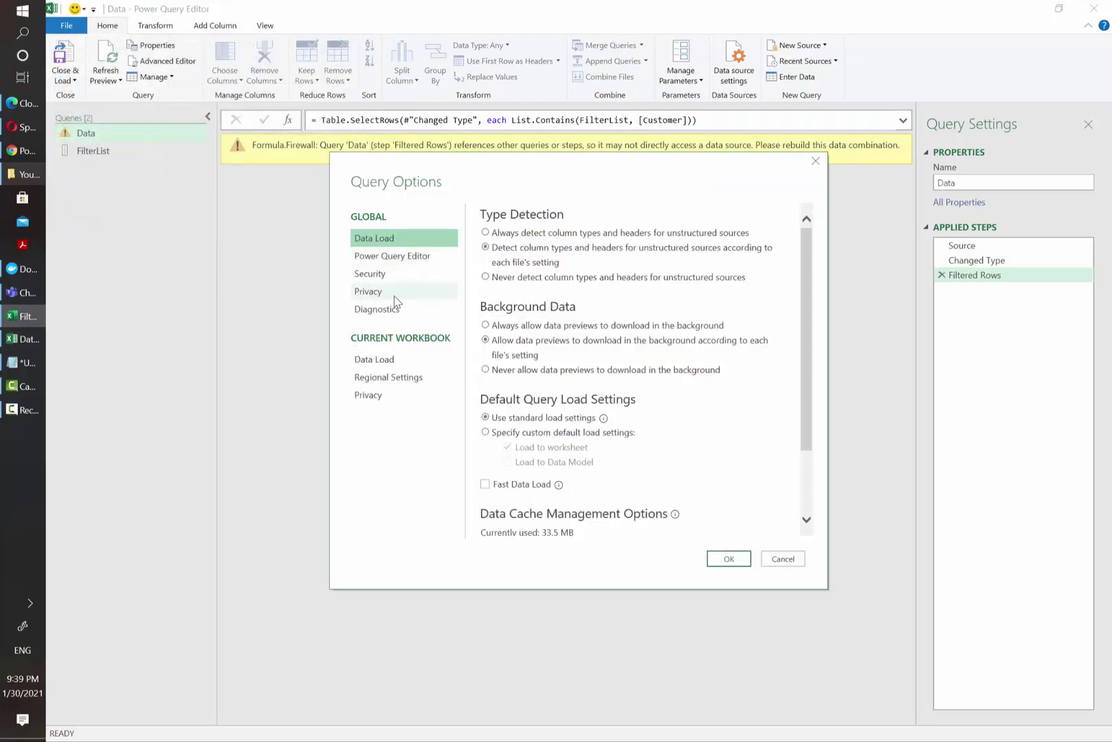
left_click(385, 292)
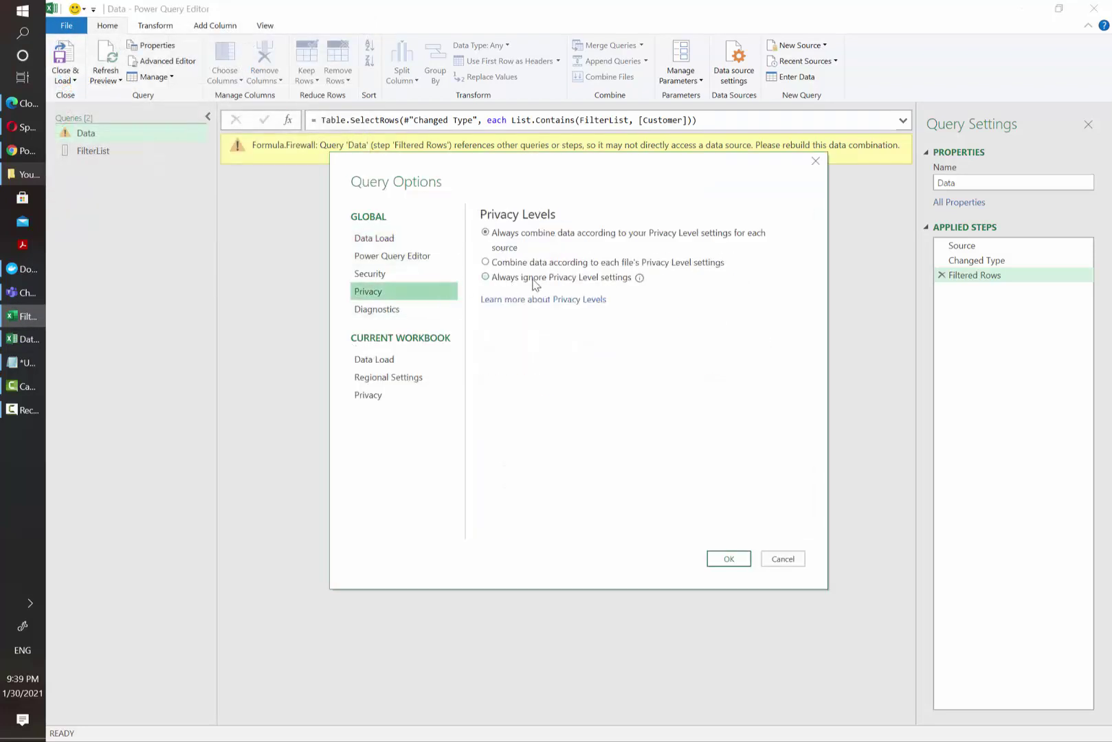
left_click(485, 278)
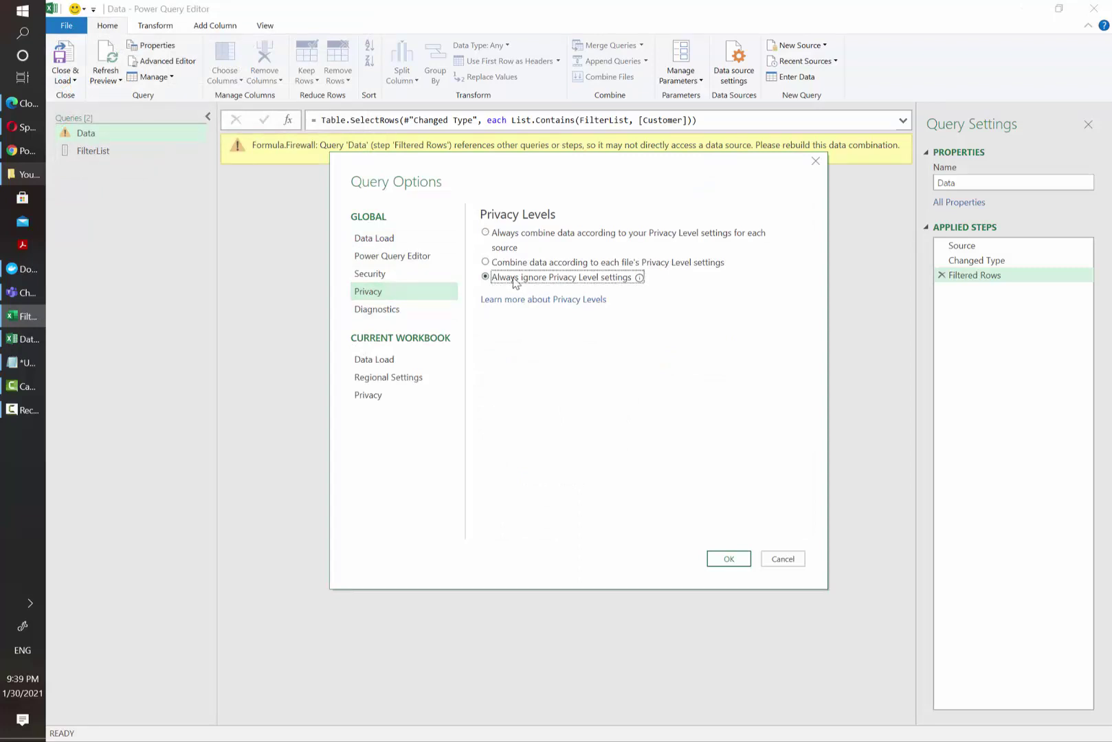
left_click(729, 559)
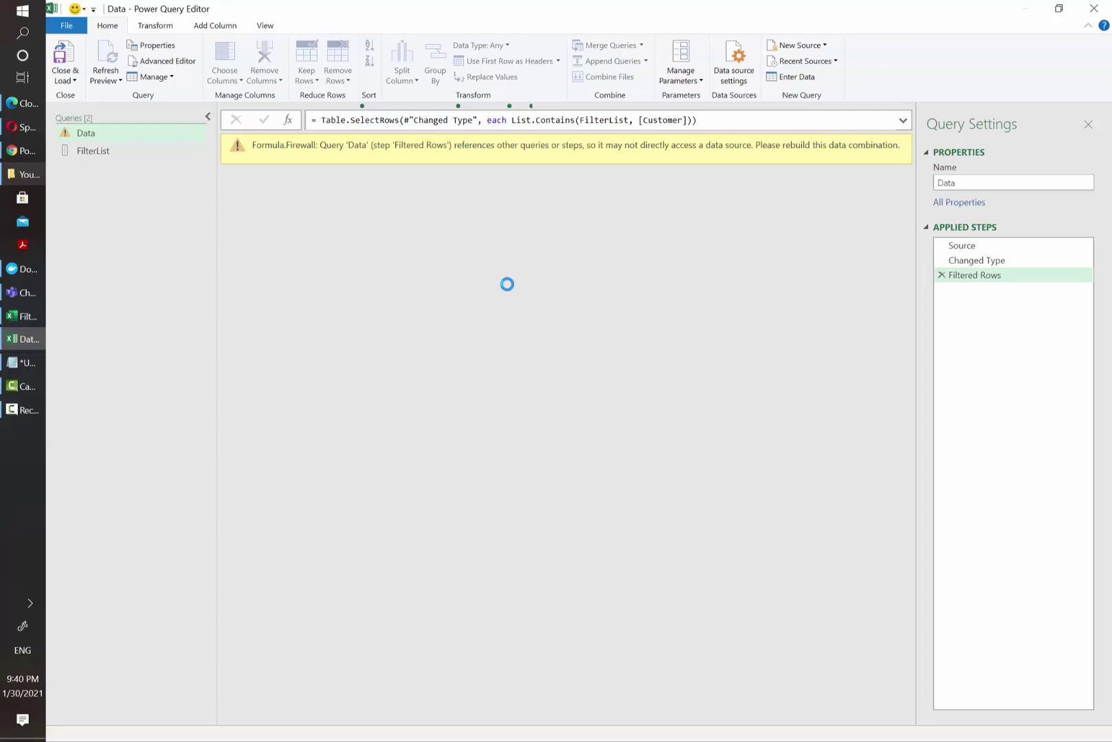
Step: Verify the 83 filtered rows cover all three FilterList customers, leaving the formula unchanged
scroll(859, 412, "down", 2)
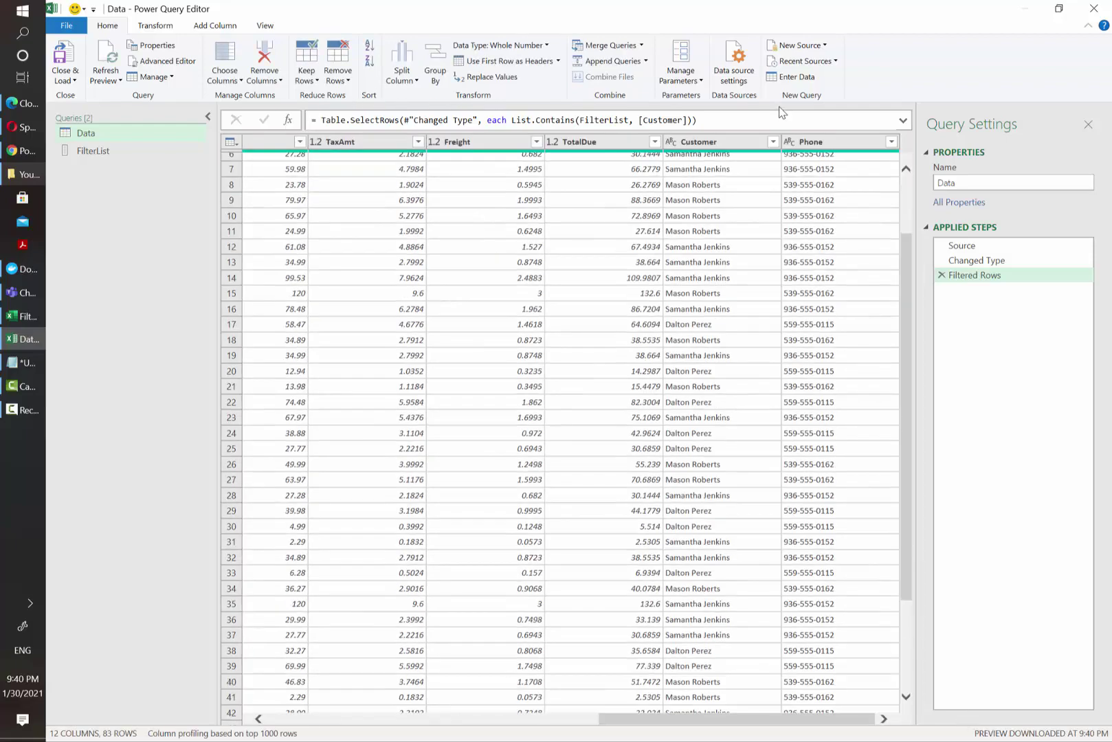
left_click(772, 142)
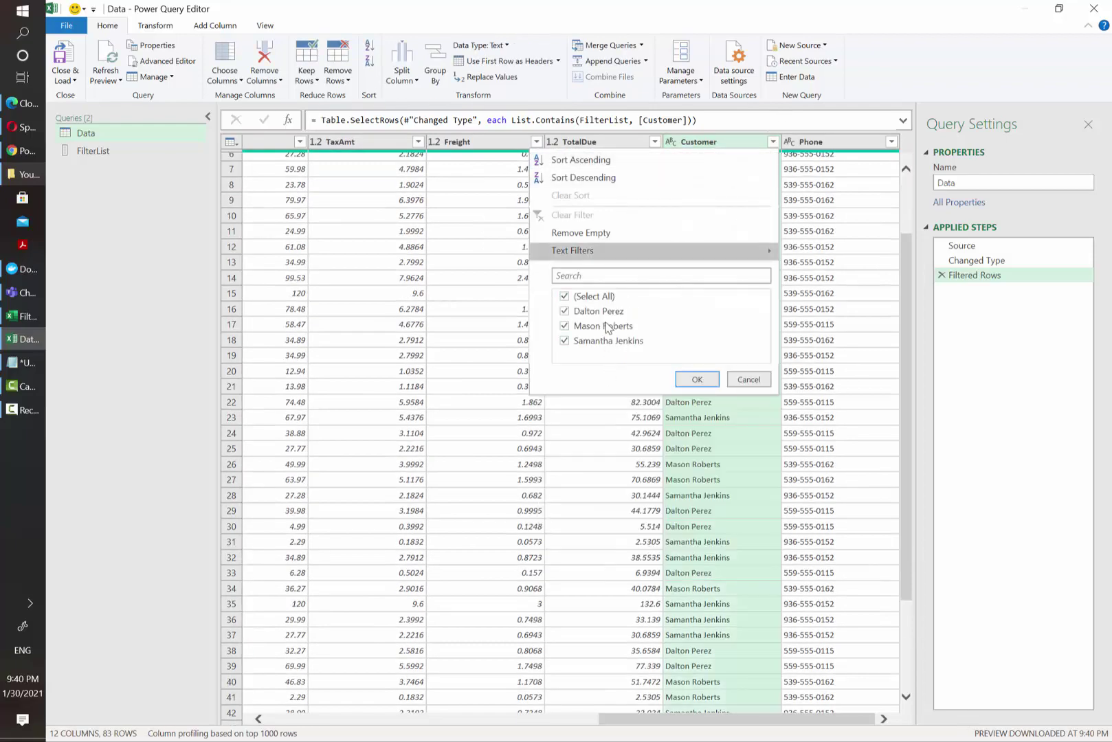
left_click(704, 480)
scroll(700, 461, "down", 8)
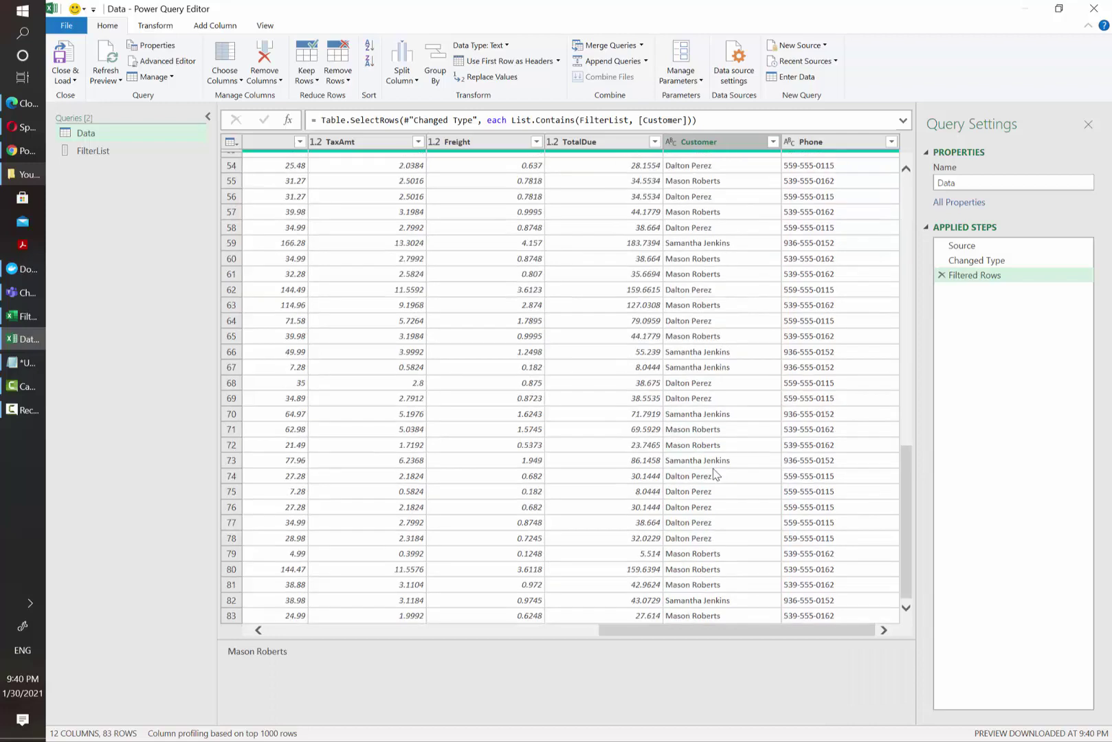
scroll(703, 389, "down", 8)
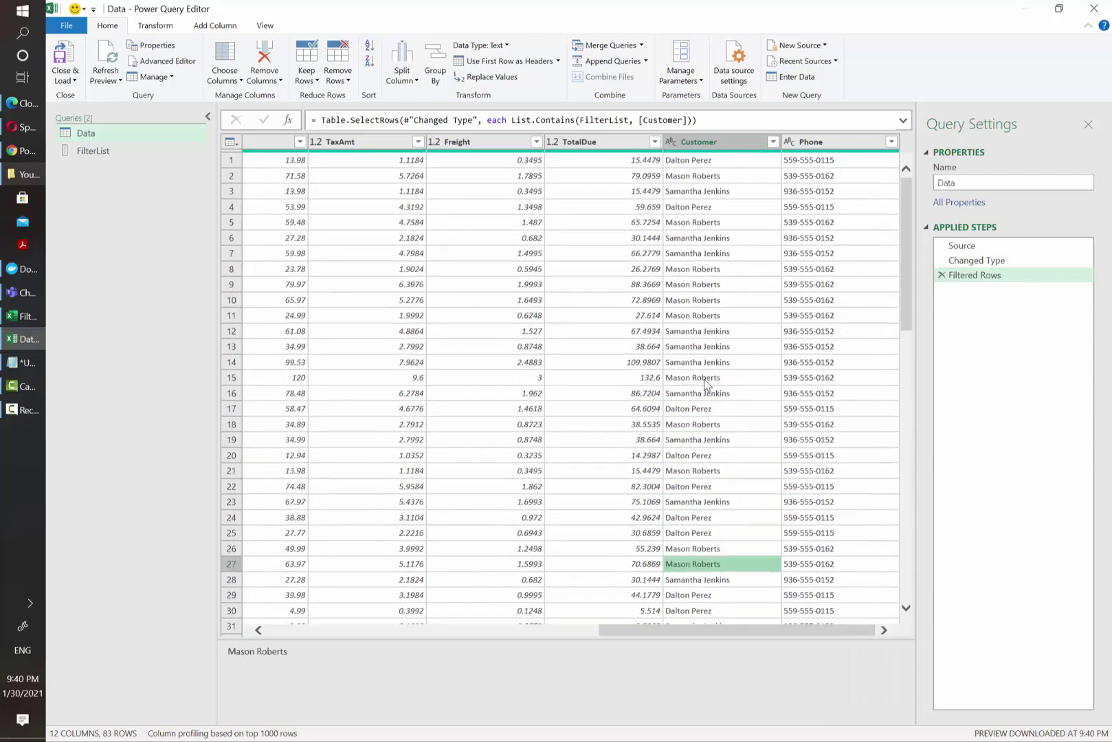
scroll(708, 385, "up", 16)
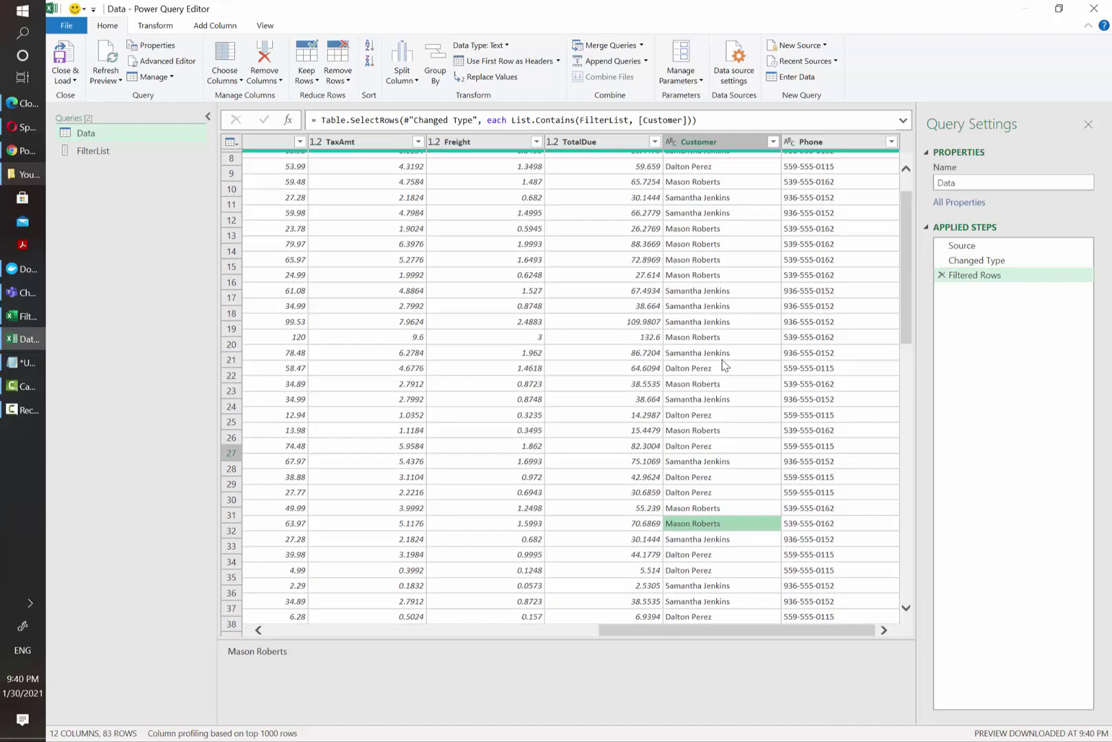
mouse_move(693, 120)
left_mouse_down()
mouse_move(511, 121)
mouse_move(698, 120)
left_mouse_up()
left_click(509, 120)
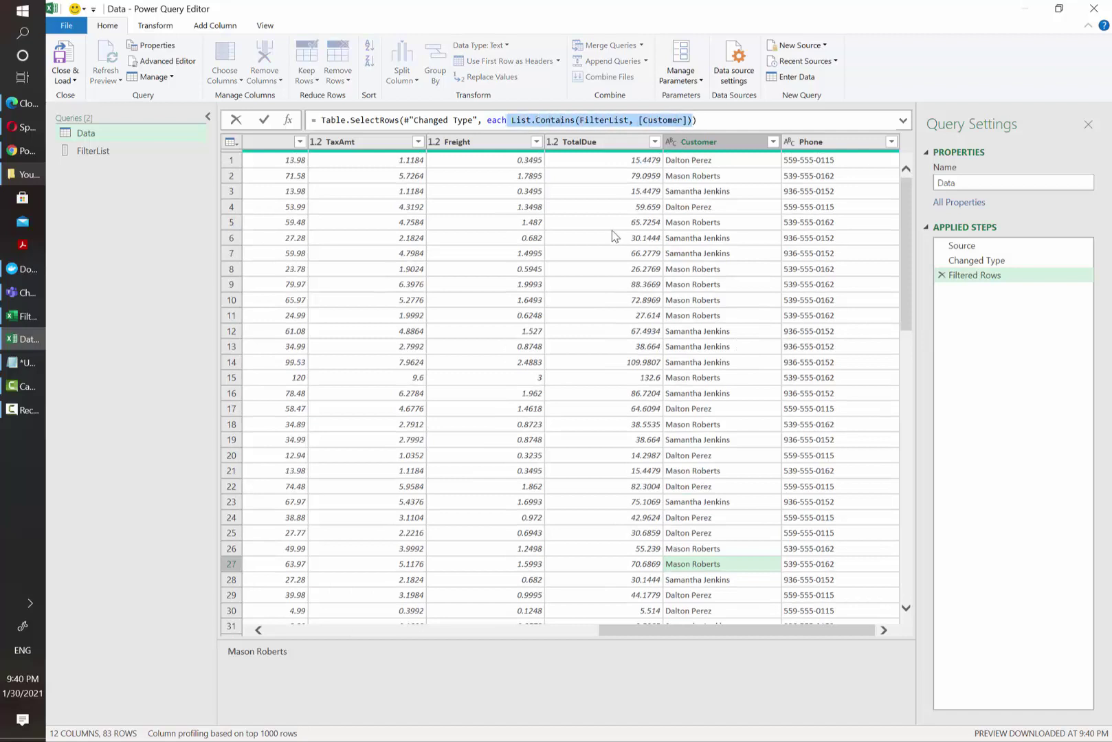
key("Escape")
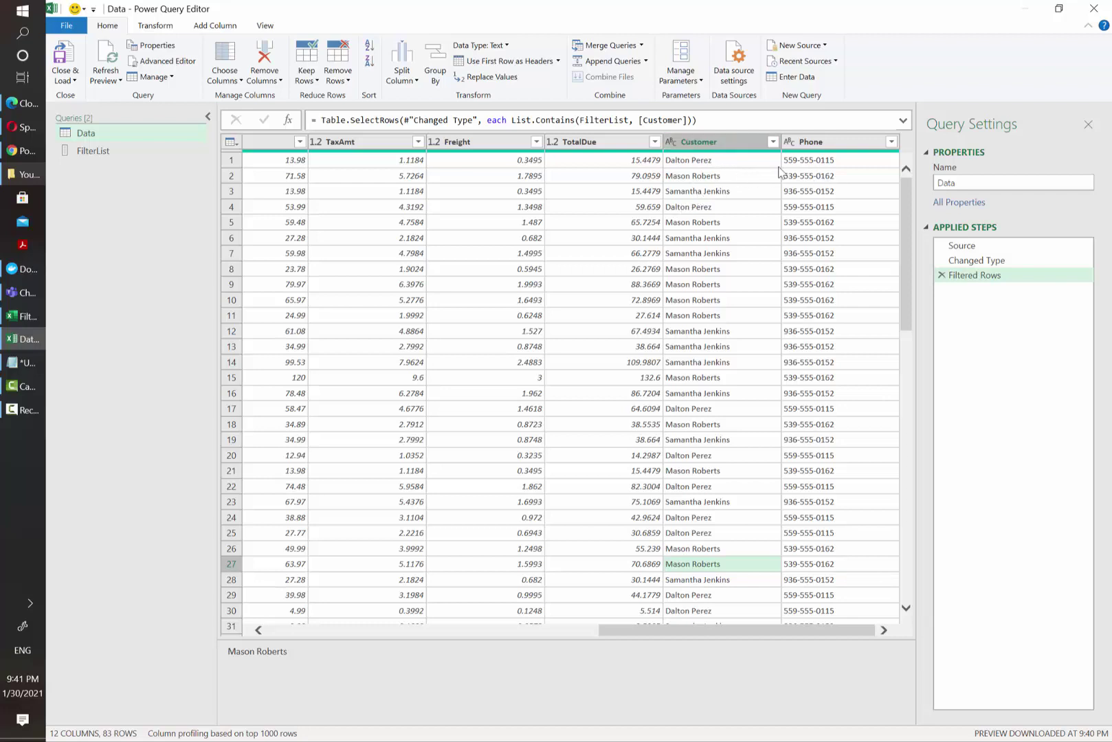
Step: Preview the Data query at the Source and Changed Type steps, before filtering
double_click(603, 122)
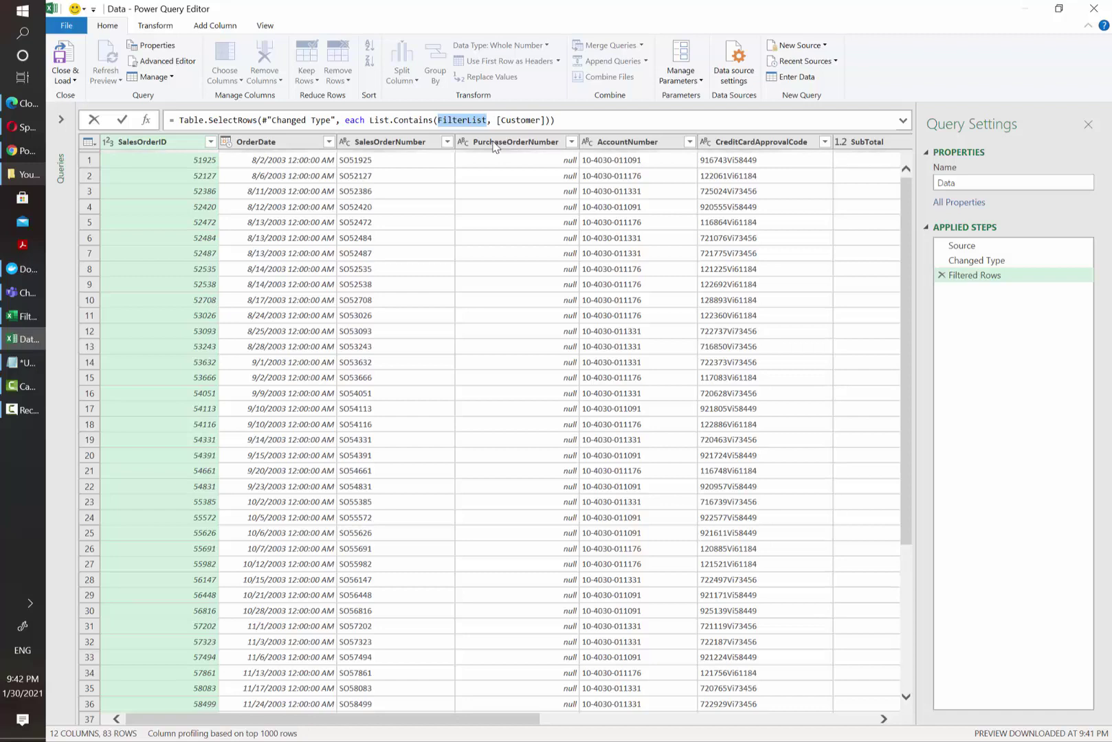
left_click(998, 265)
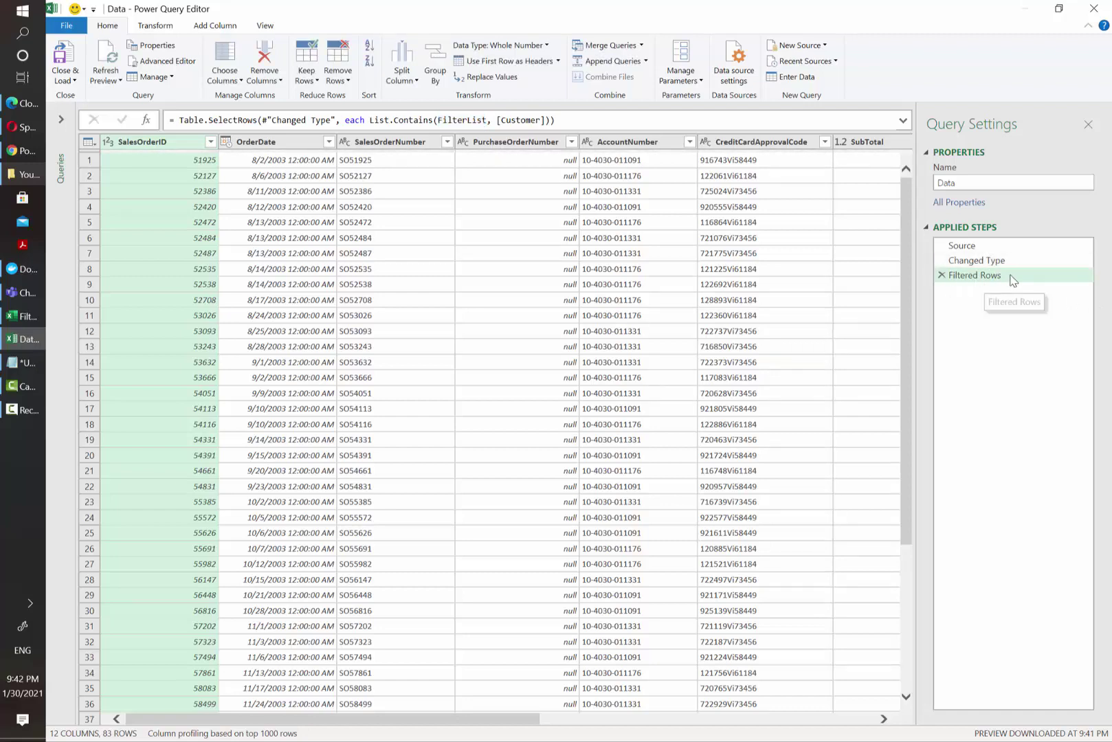
left_click(964, 248)
left_click(980, 265)
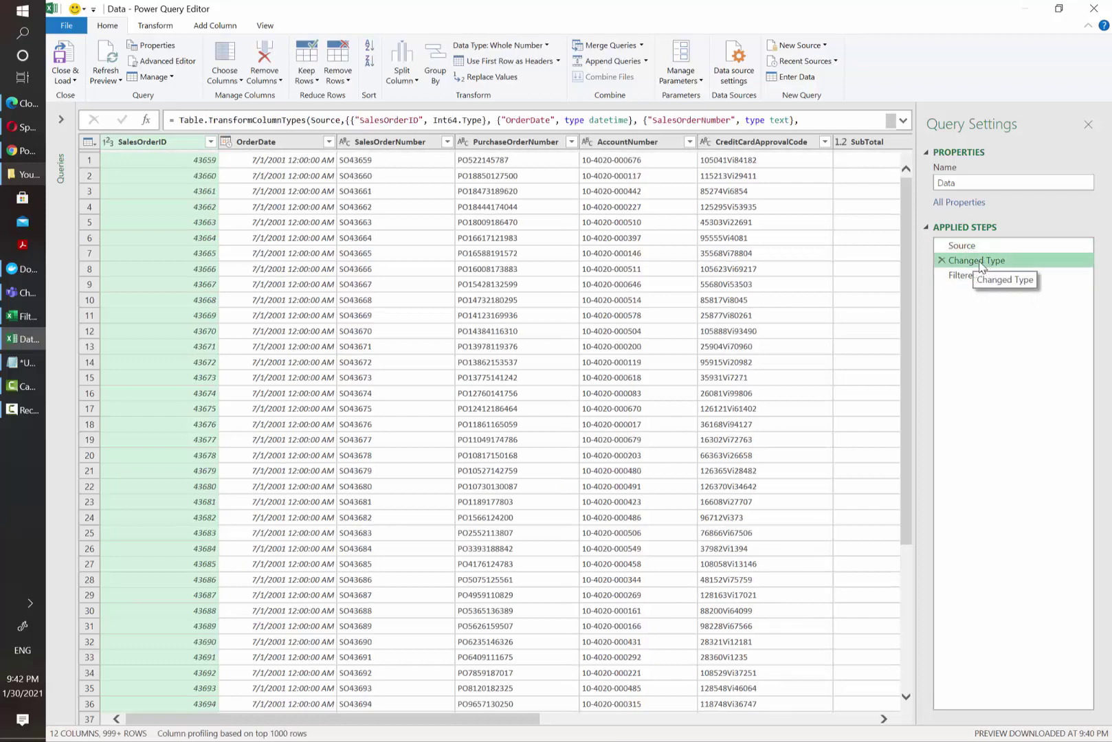
right_click(980, 264)
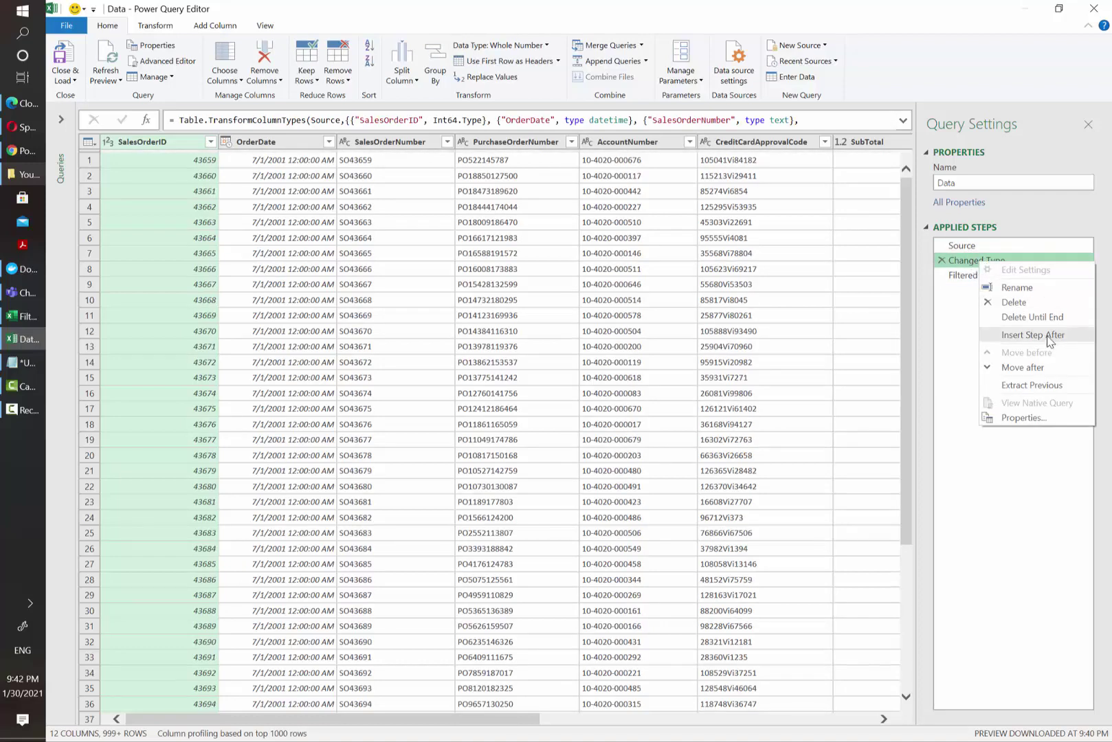
Step: Insert a Custom1 step after Changed Type whose formula is =FilterList
left_click(1050, 336)
left_click(650, 410)
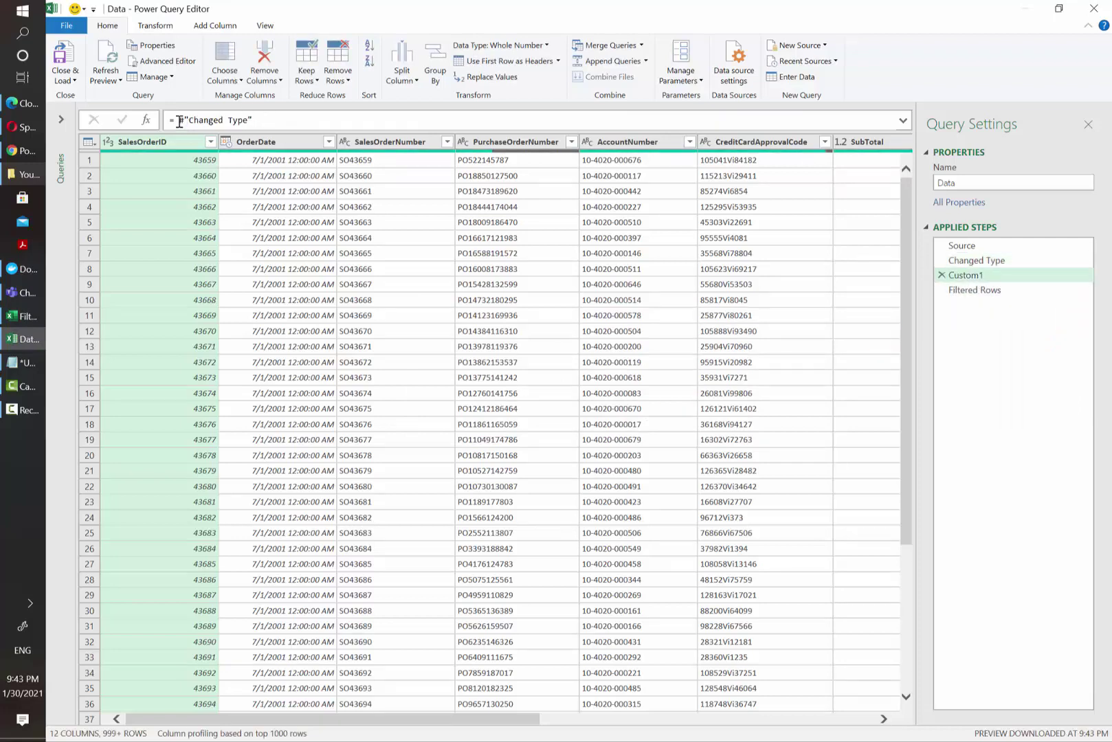
left_click_drag(180, 122, 281, 124)
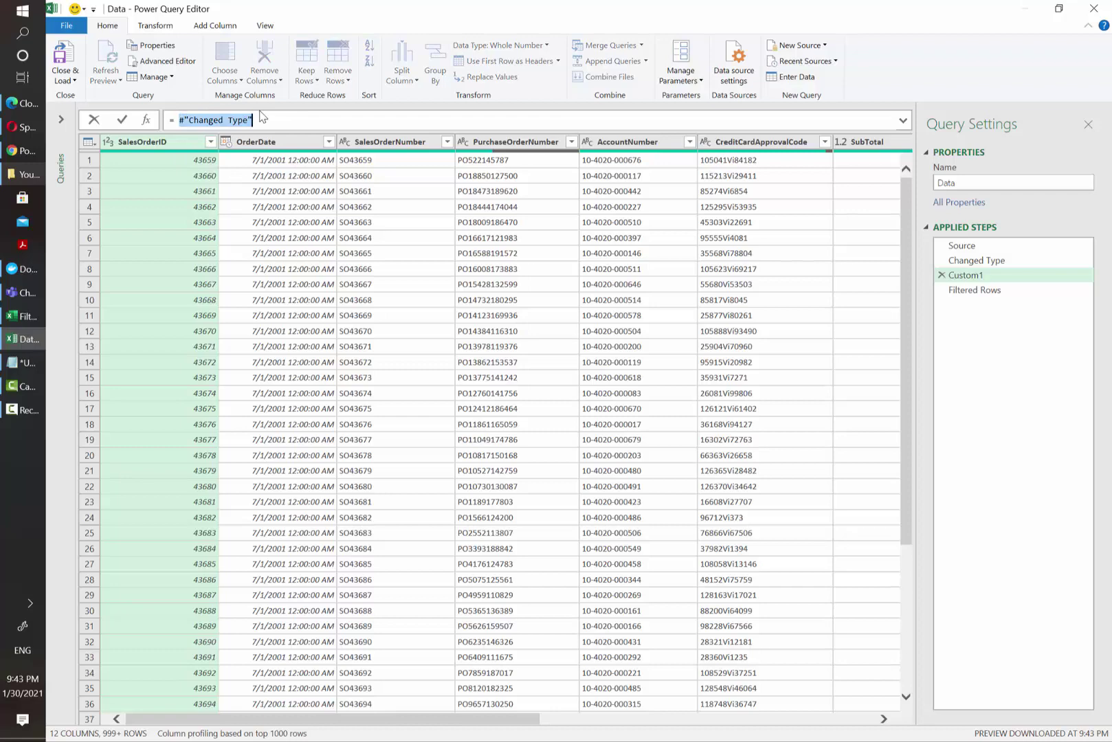
left_click(68, 122)
left_click_drag(321, 122, 422, 125)
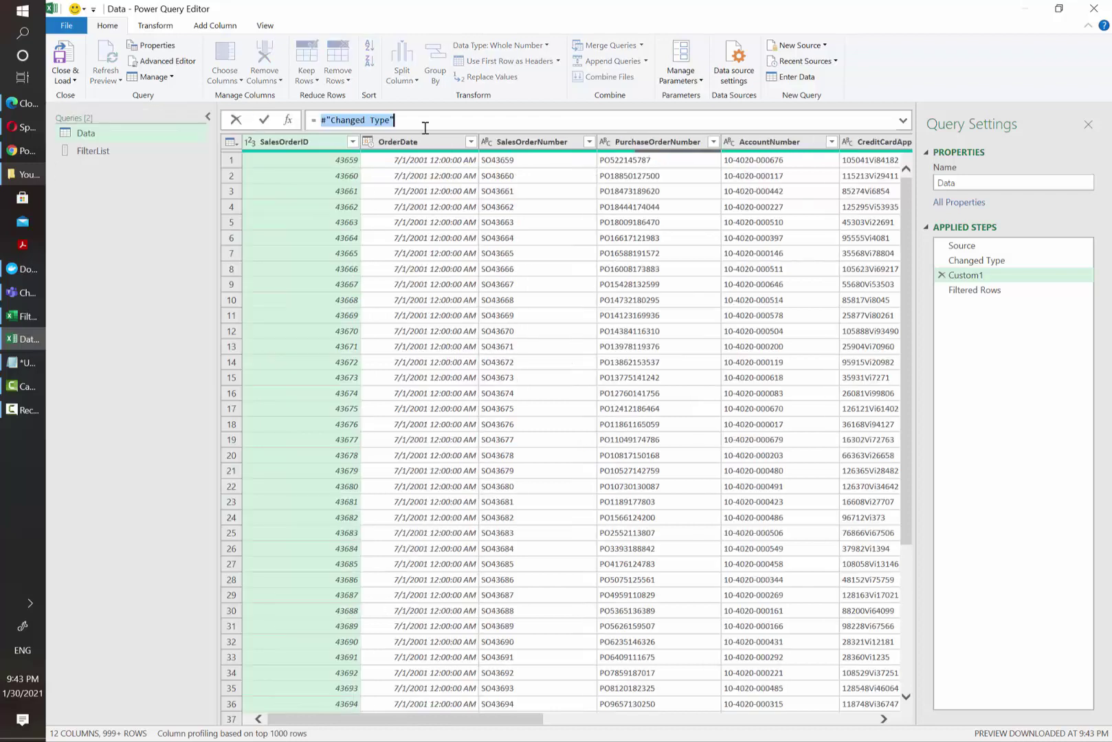
type("FilterList")
key("Return")
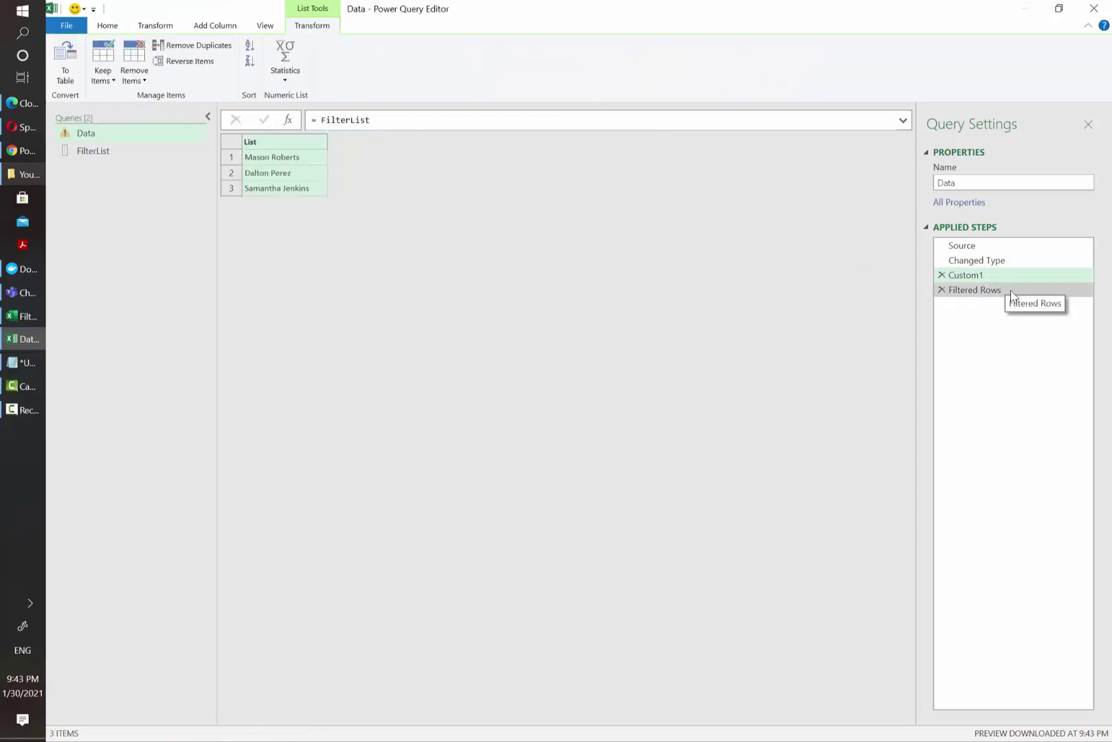
Step: Point the Filtered Rows formula back at #"Changed Type" instead of Custom1
left_click(1010, 290)
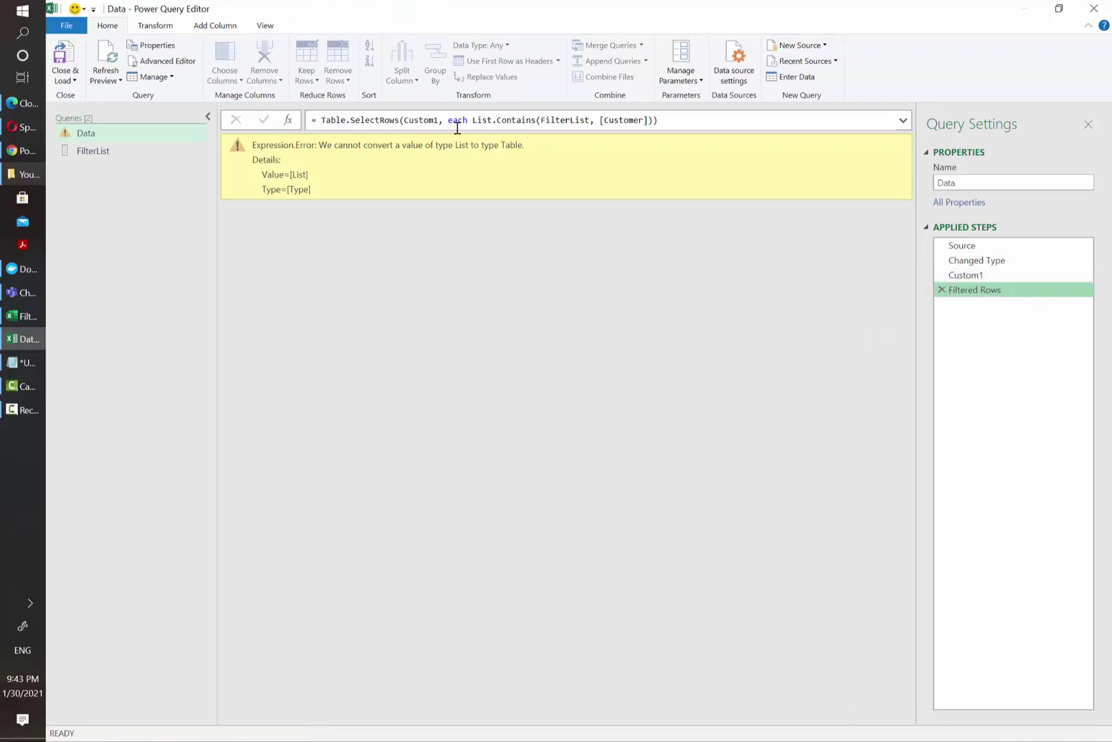
double_click(422, 121)
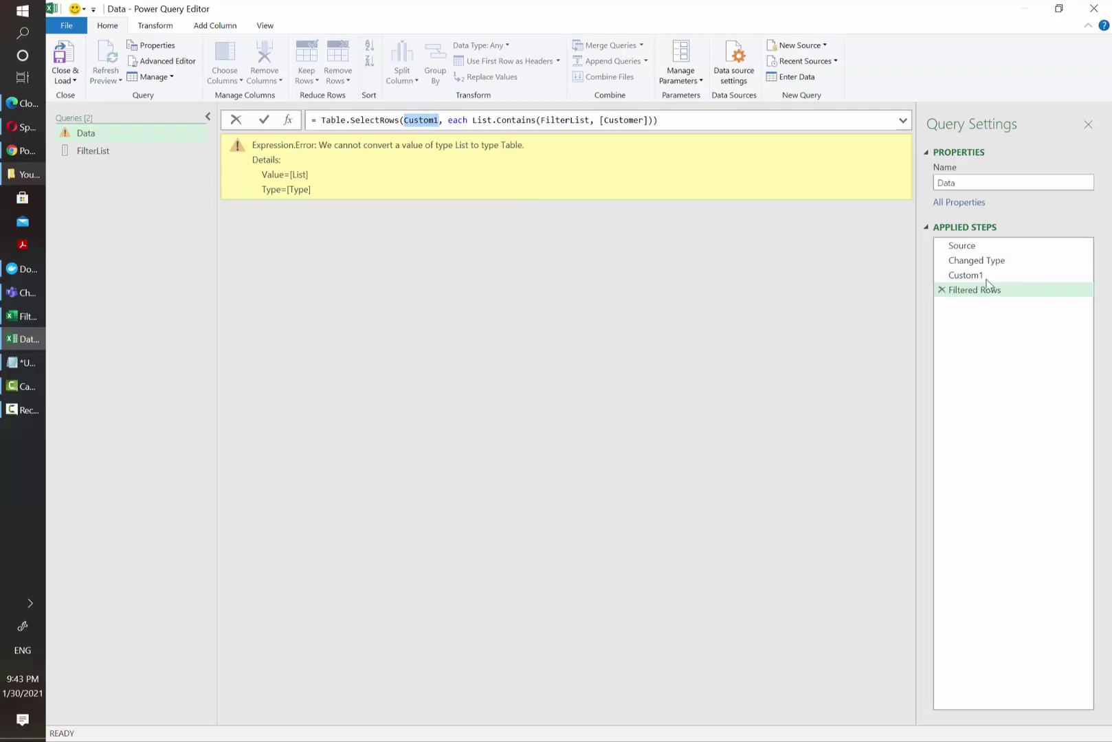
left_click(426, 121)
triple_click(426, 121)
left_click(427, 121)
double_click(428, 122)
type("cha")
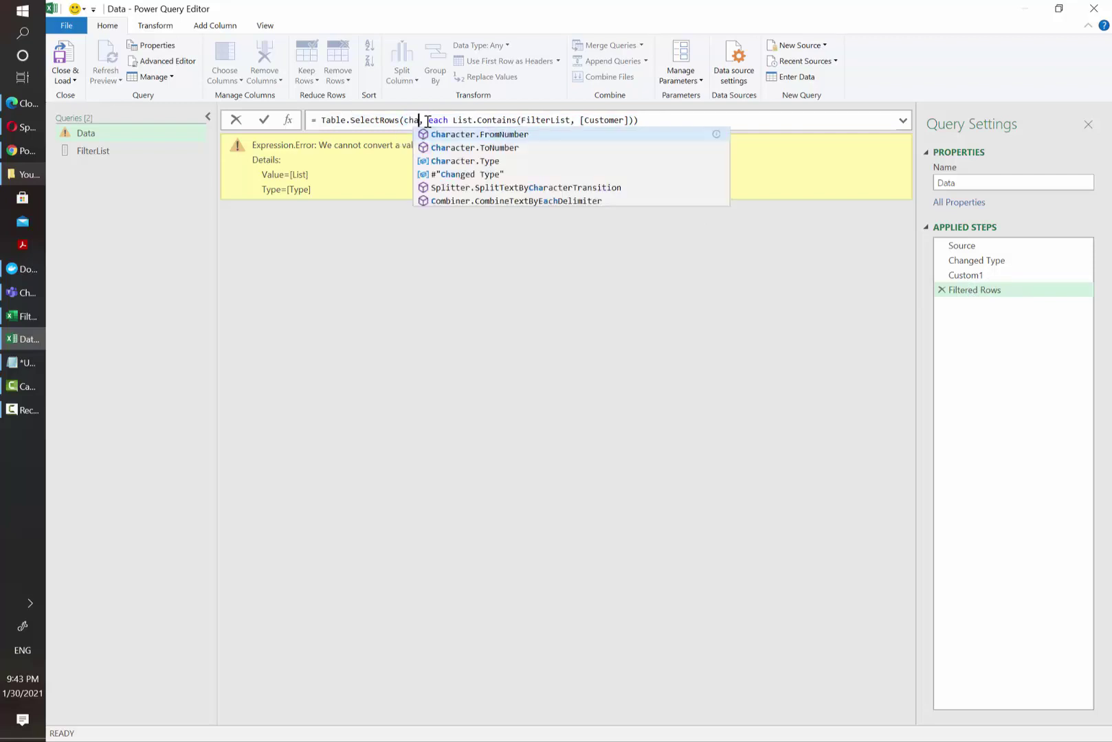
left_click(498, 176)
key("Return")
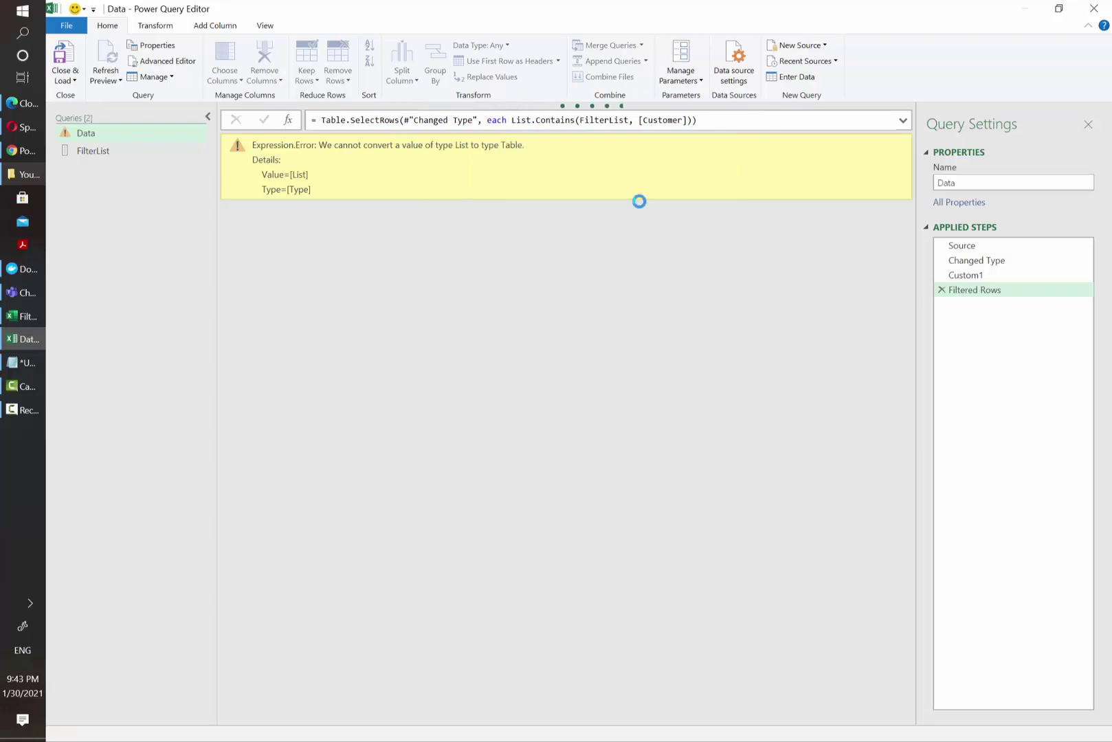
Step: Rename the Custom1 step to ListQuery and wrap its formula in List.Buffer()
right_click(983, 275)
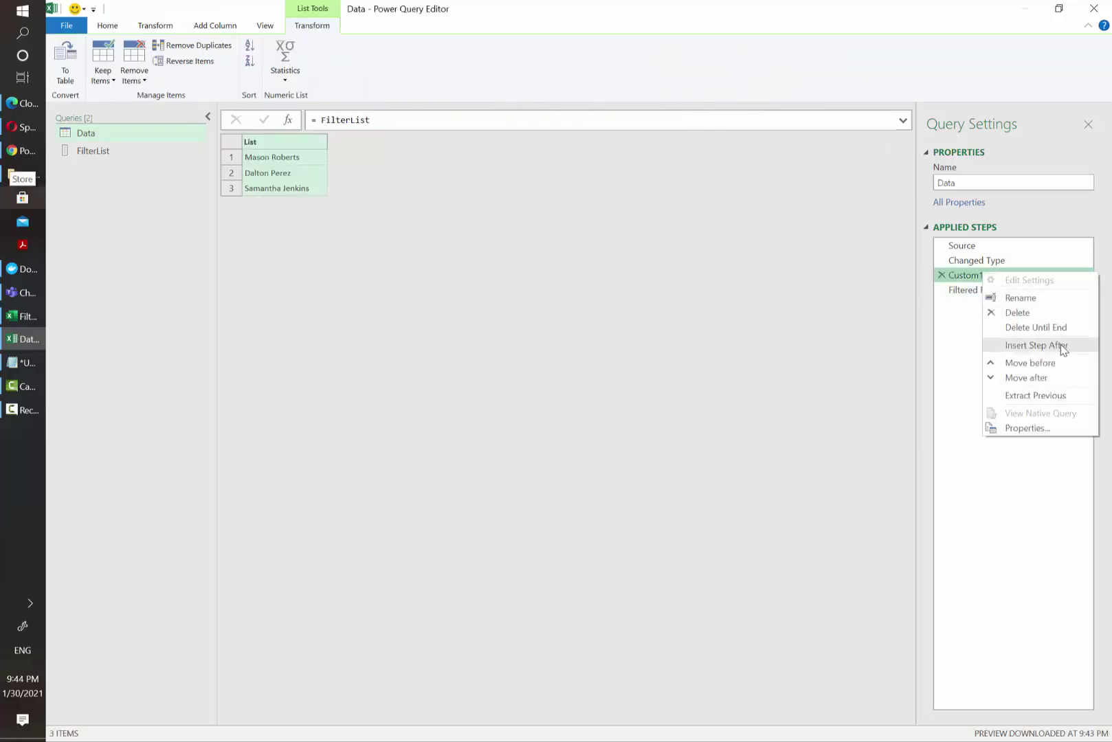
left_click(1041, 303)
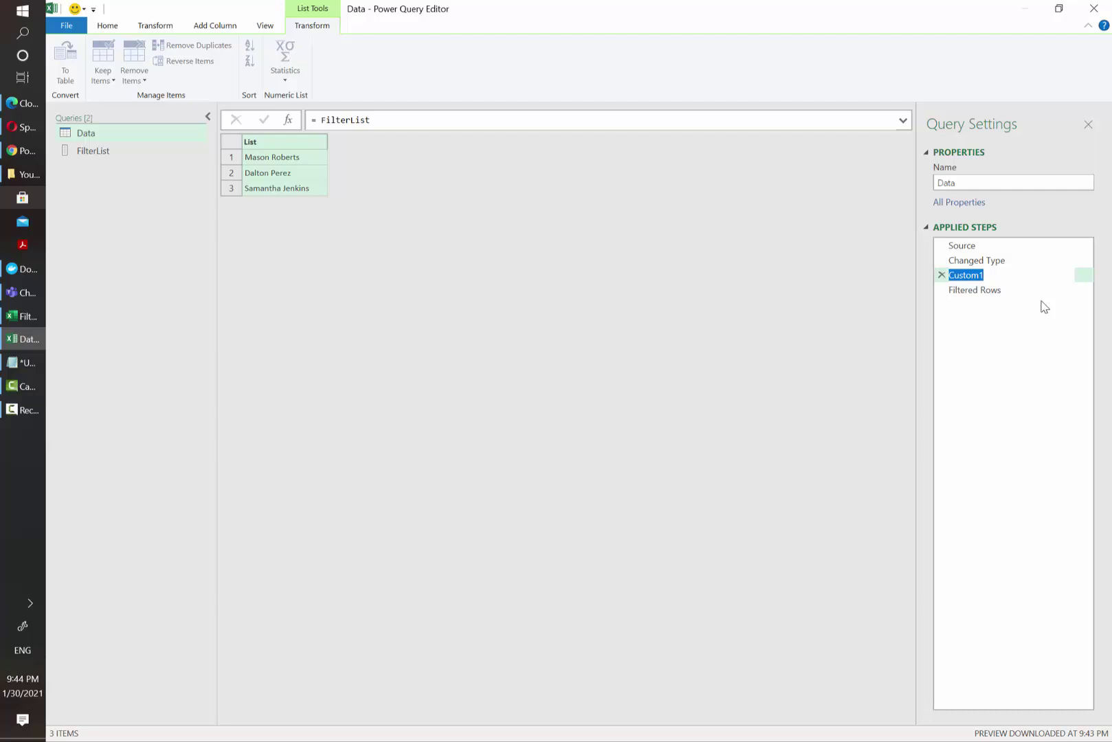
type("ListQuery")
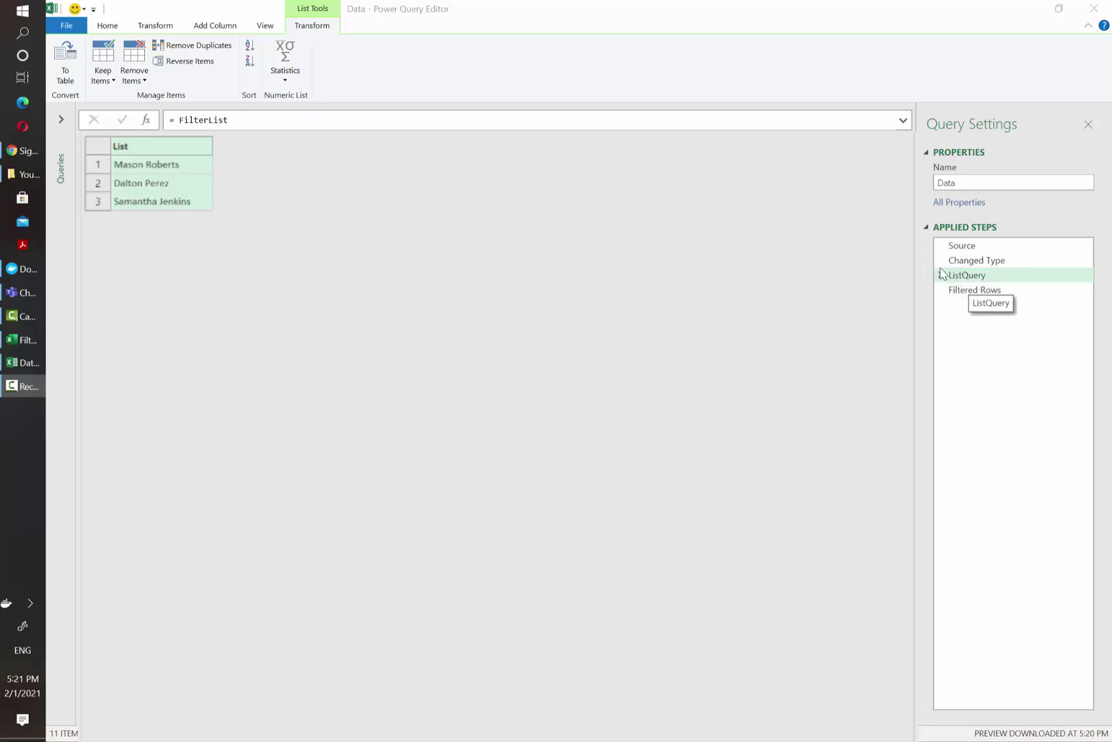
left_click(178, 121)
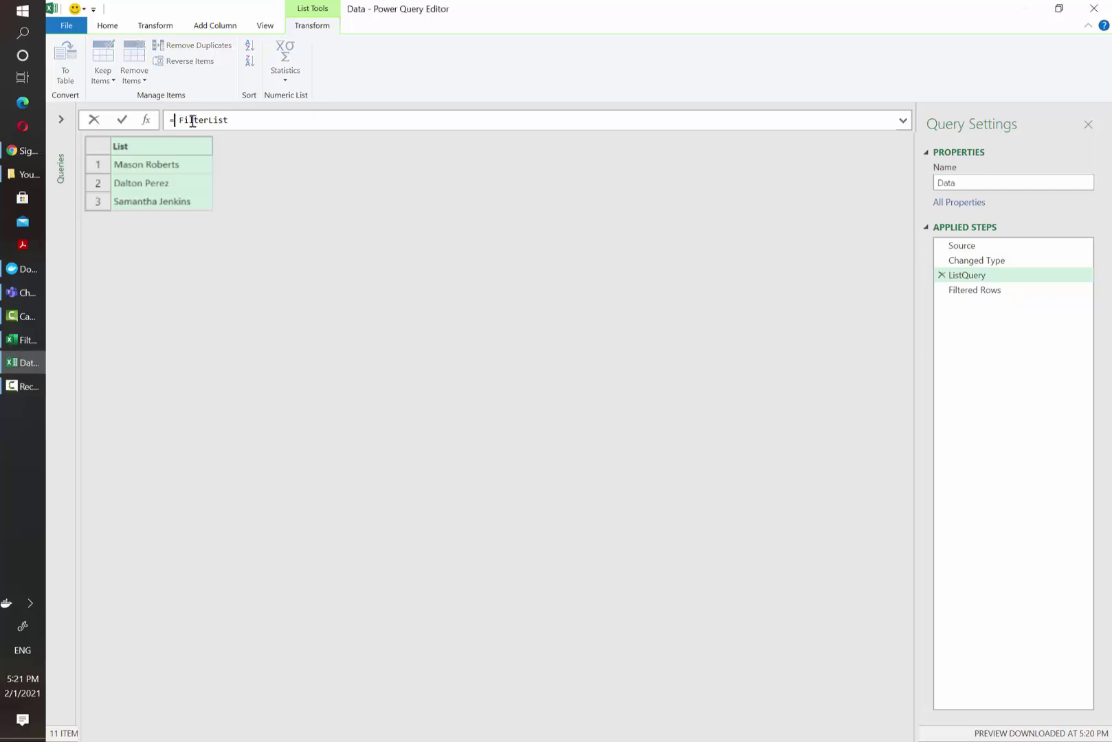
type("List.Buffer(")
left_click(321, 121)
type(")")
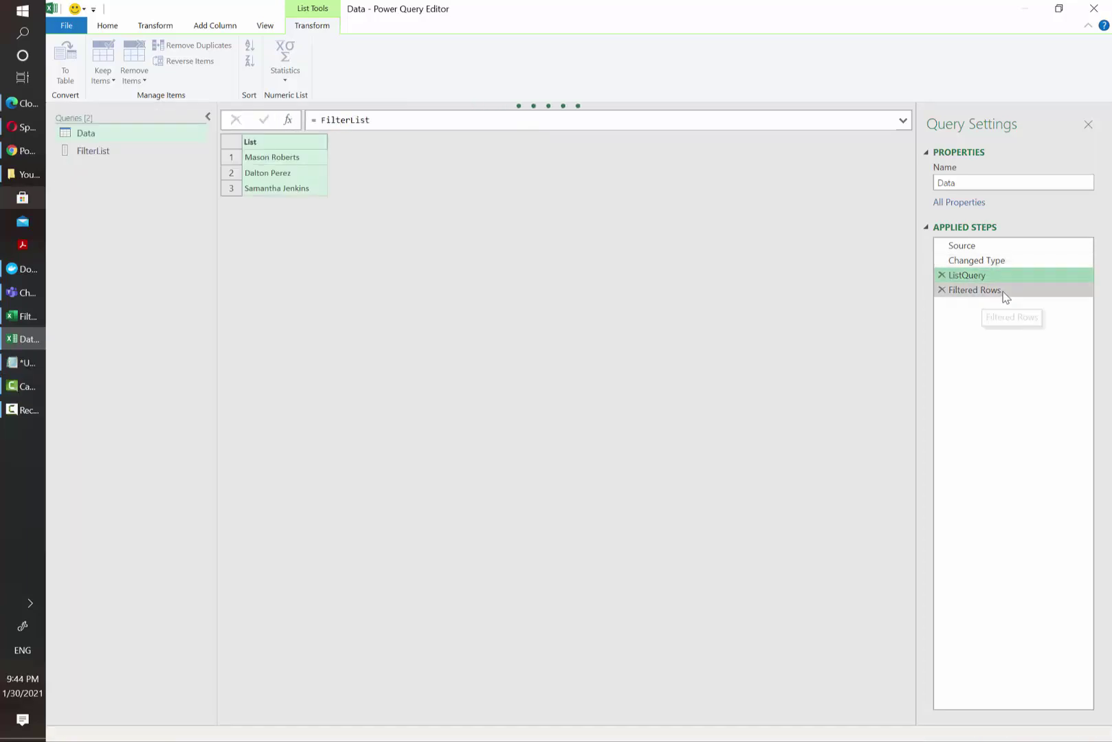
Step: Change the Filtered Rows formula to List.Contains(ListQuery, [Customer])
left_click(1020, 292)
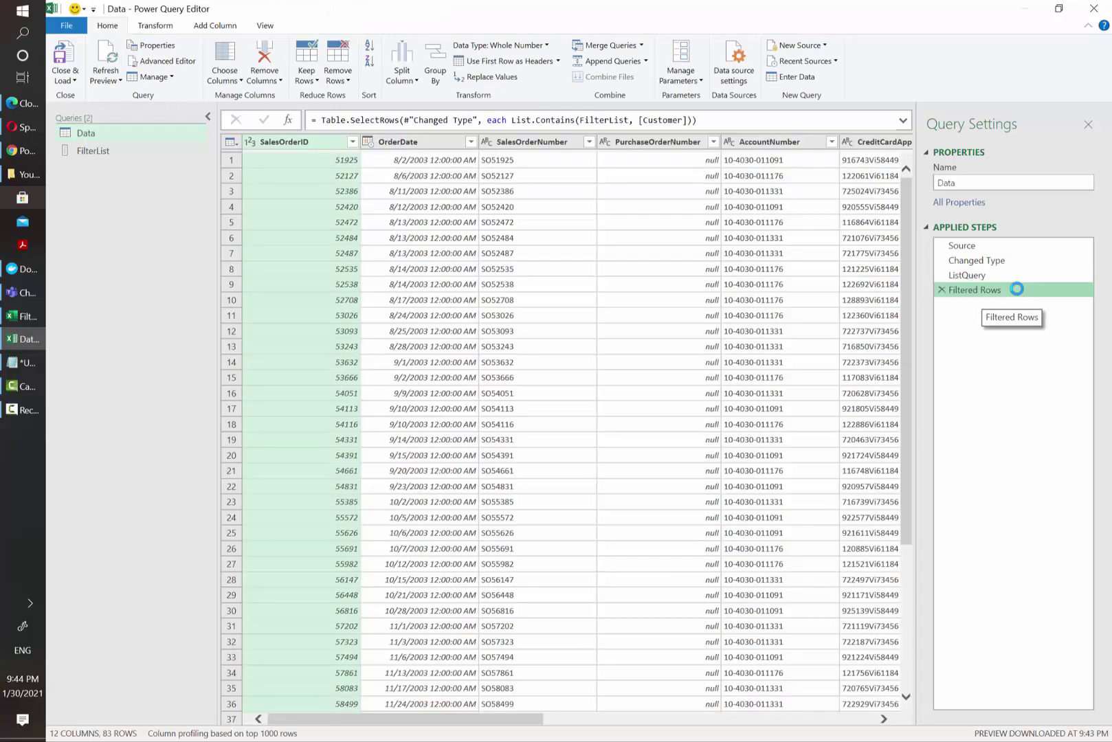
double_click(615, 121)
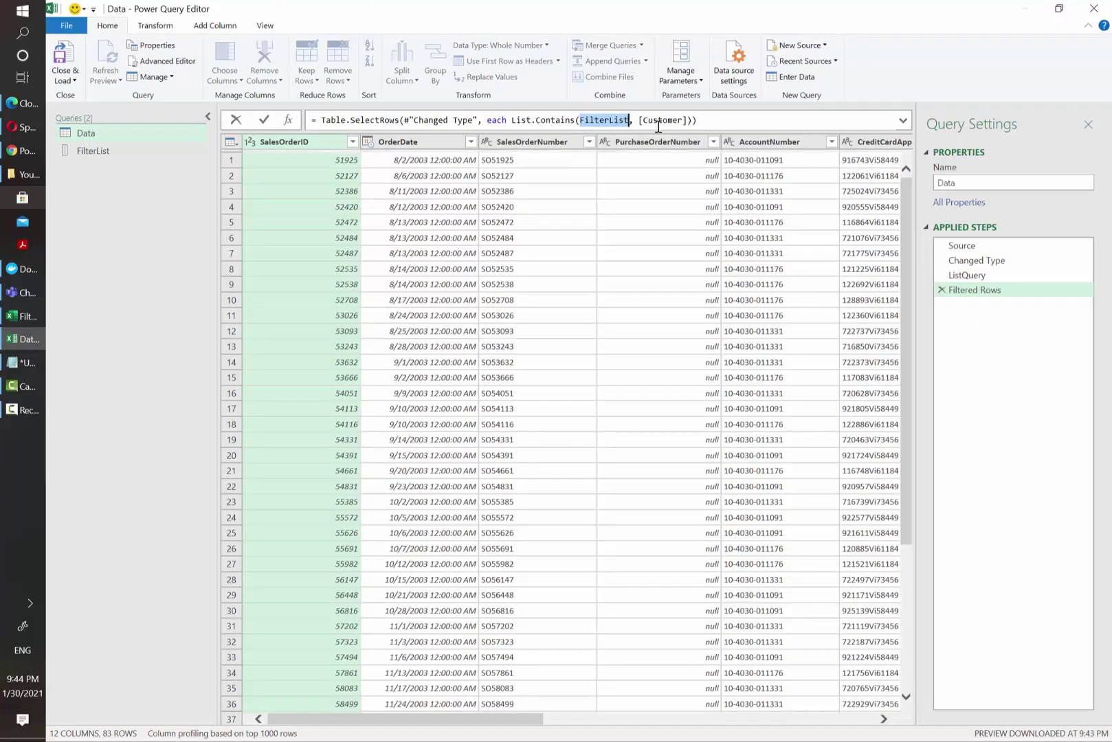
type("ListQuery")
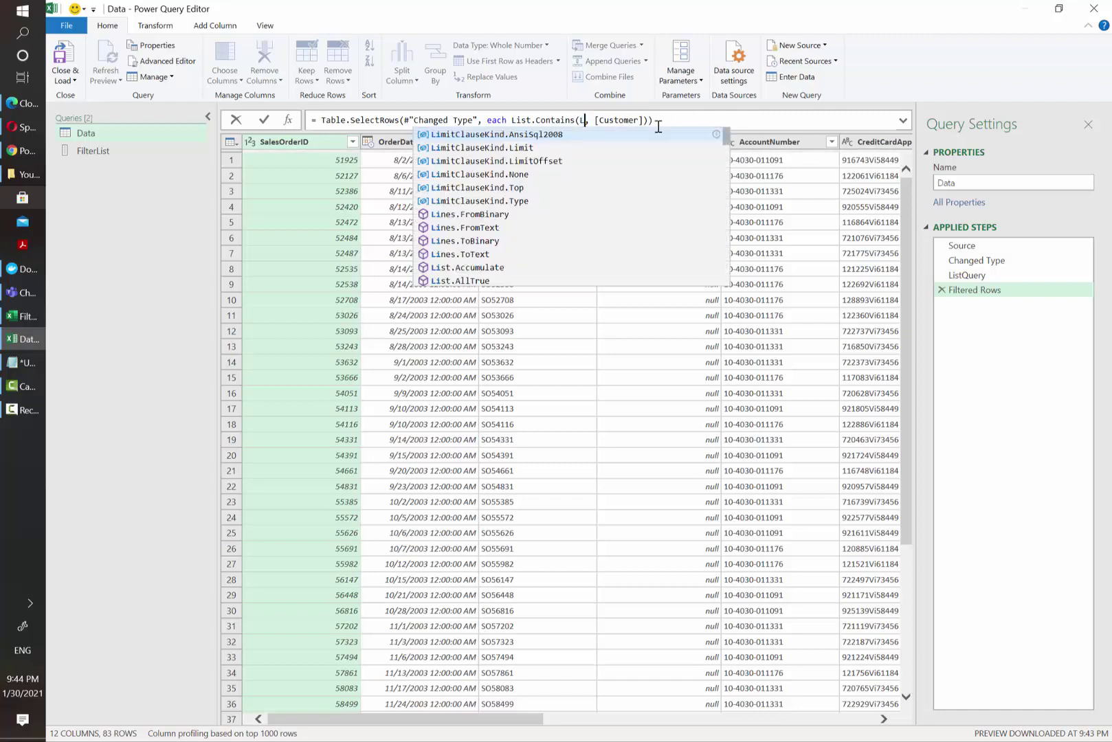
key("Return")
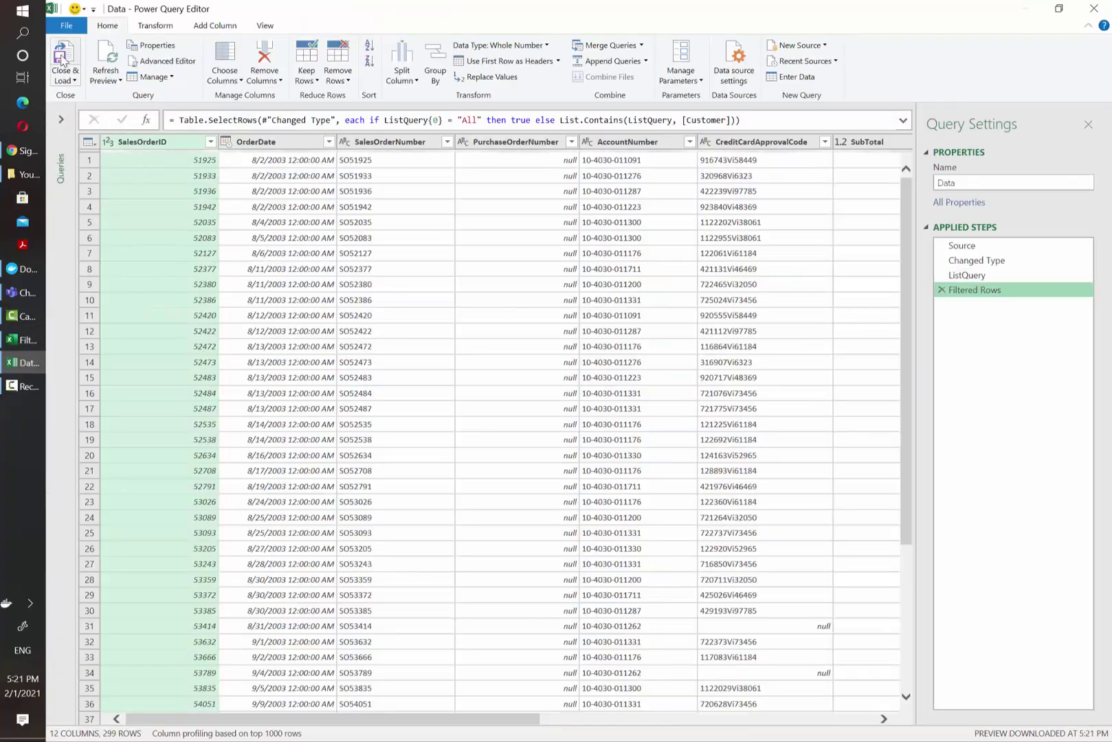
Step: Load the 83 filtered rows to the Data Results sheet, review them, and reopen the Data query
left_click(61, 59)
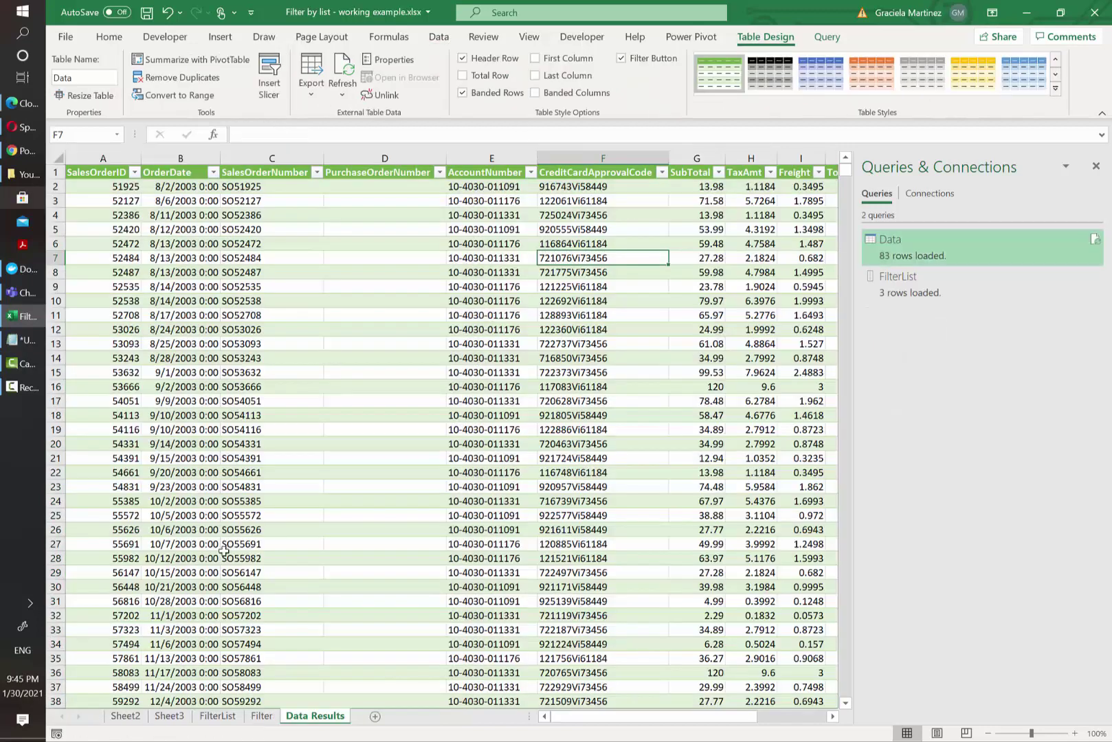
left_click(263, 453)
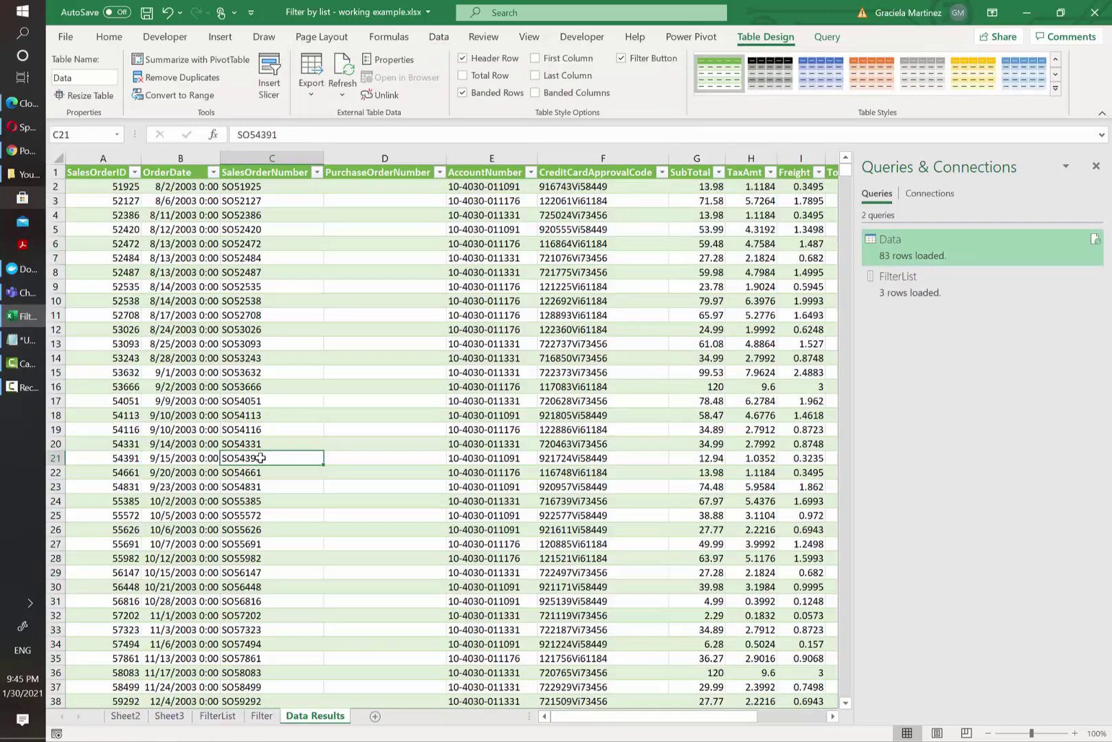
left_click(237, 431)
left_click(263, 289)
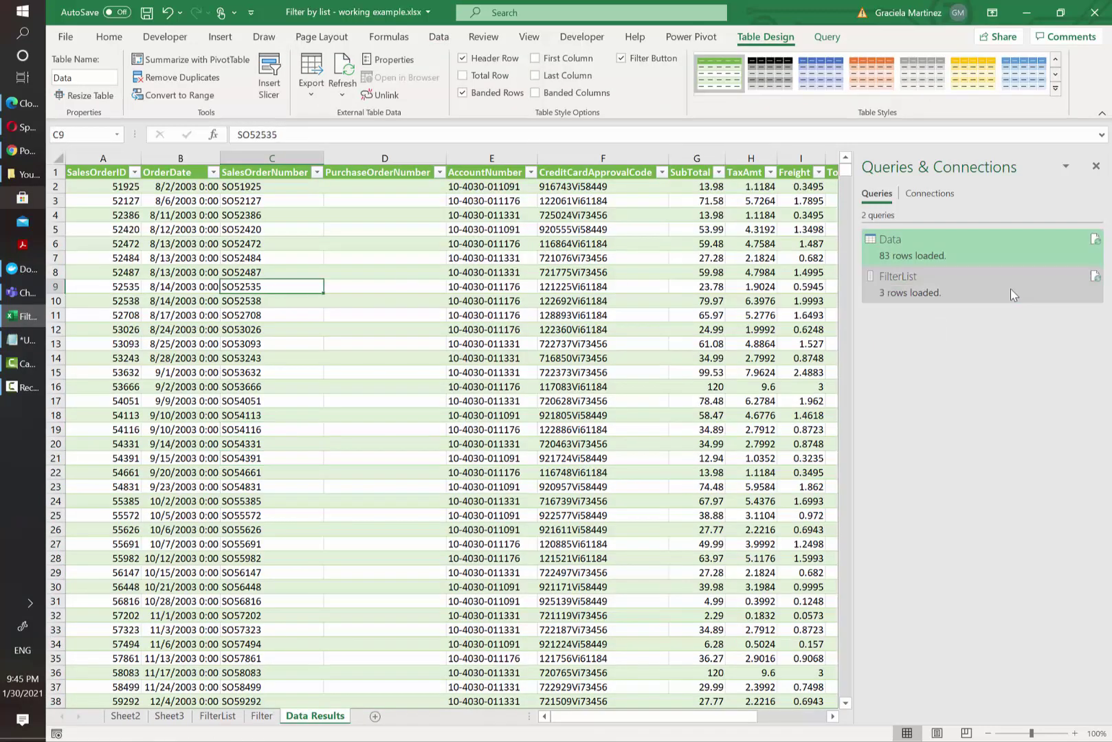
double_click(949, 252)
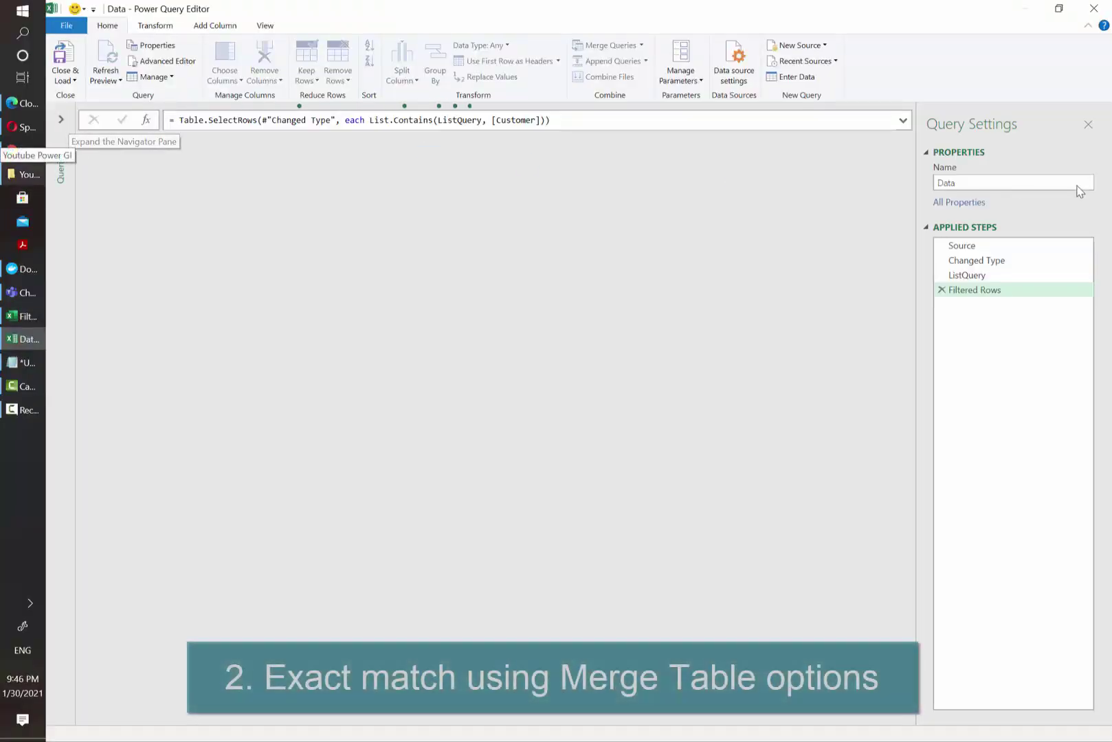
Step: Create a reference query of FilterList and delete its FilterList1 list-conversion step
left_click(67, 124)
left_click(131, 152)
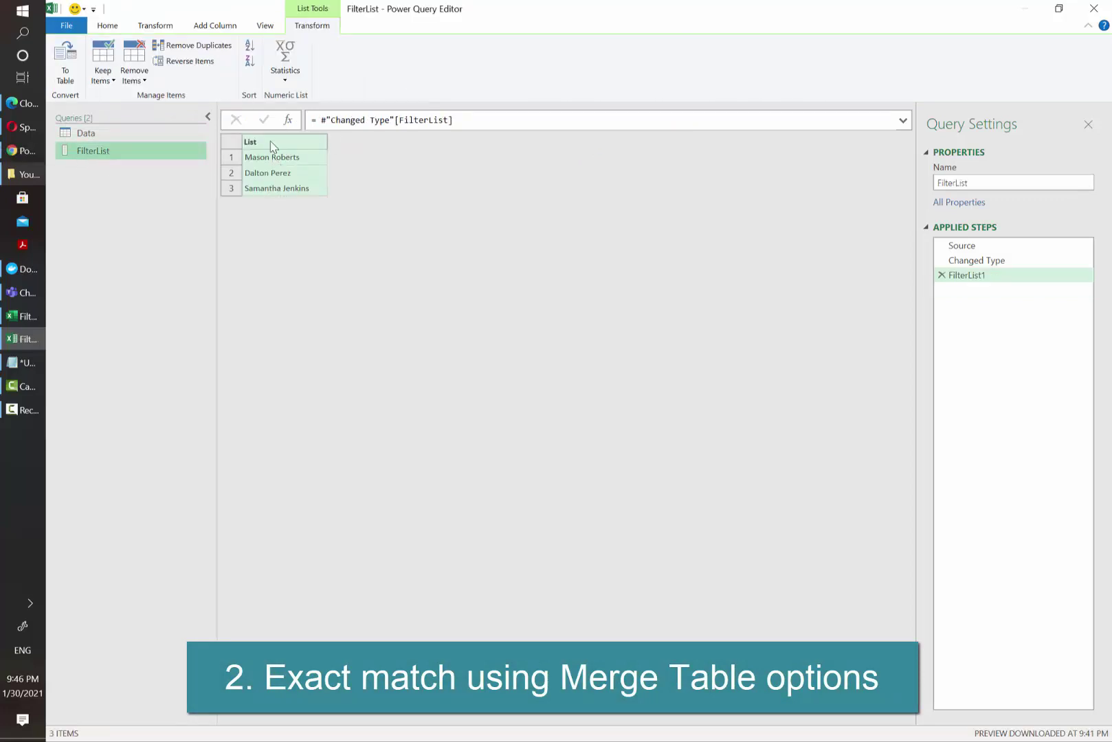
right_click(113, 154)
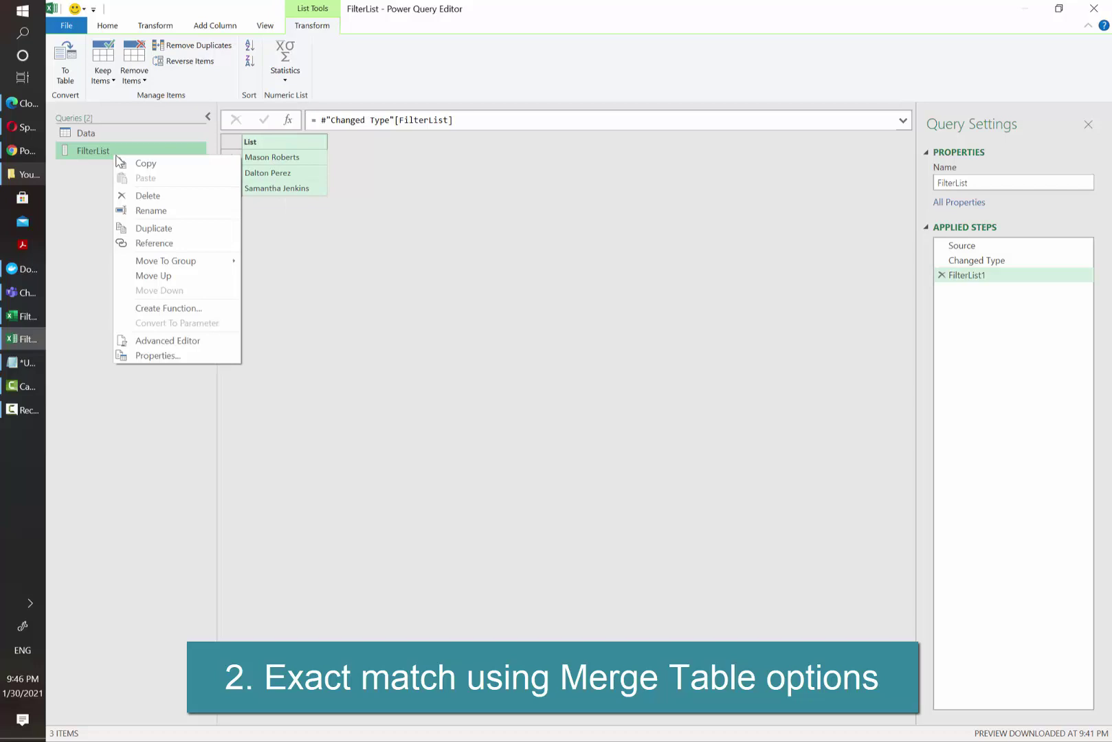
left_click(184, 234)
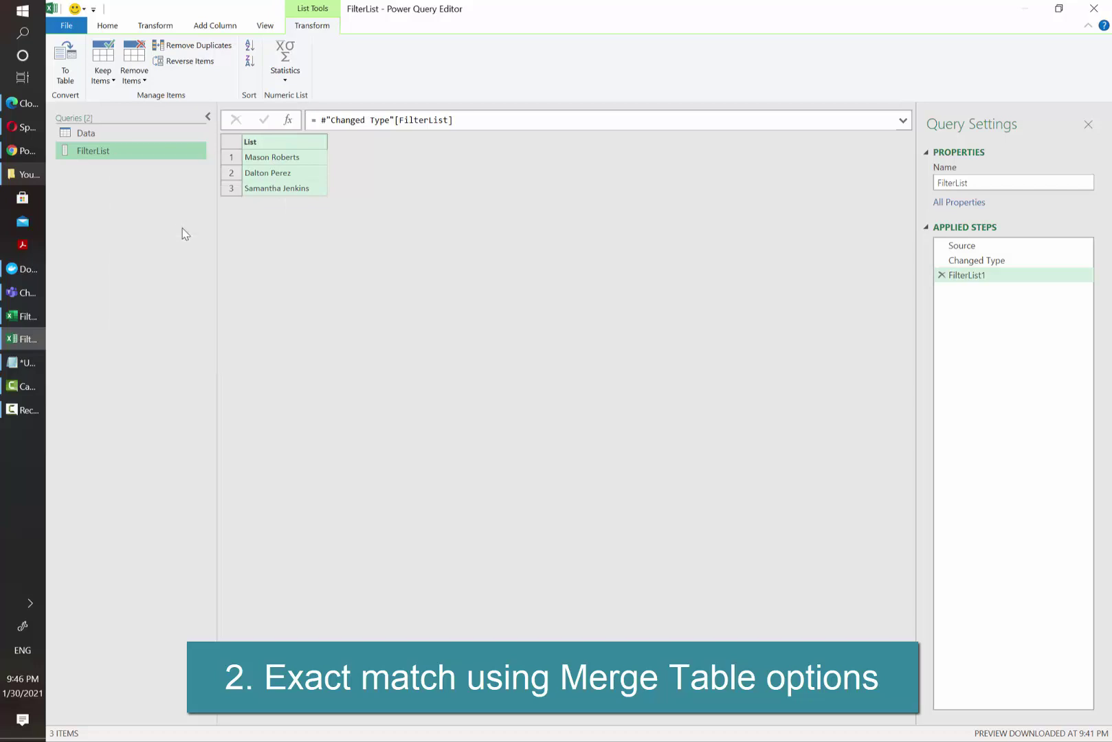
left_click(942, 275)
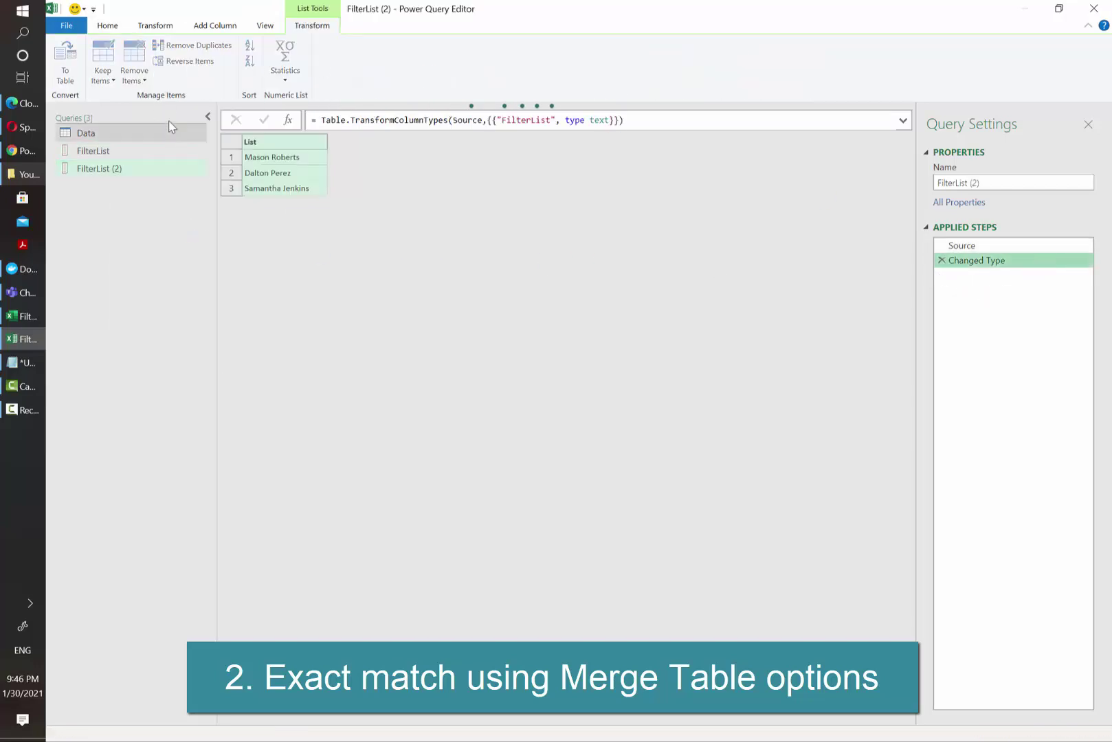
Step: Rename the new reference query to FilterTable
left_click(988, 185)
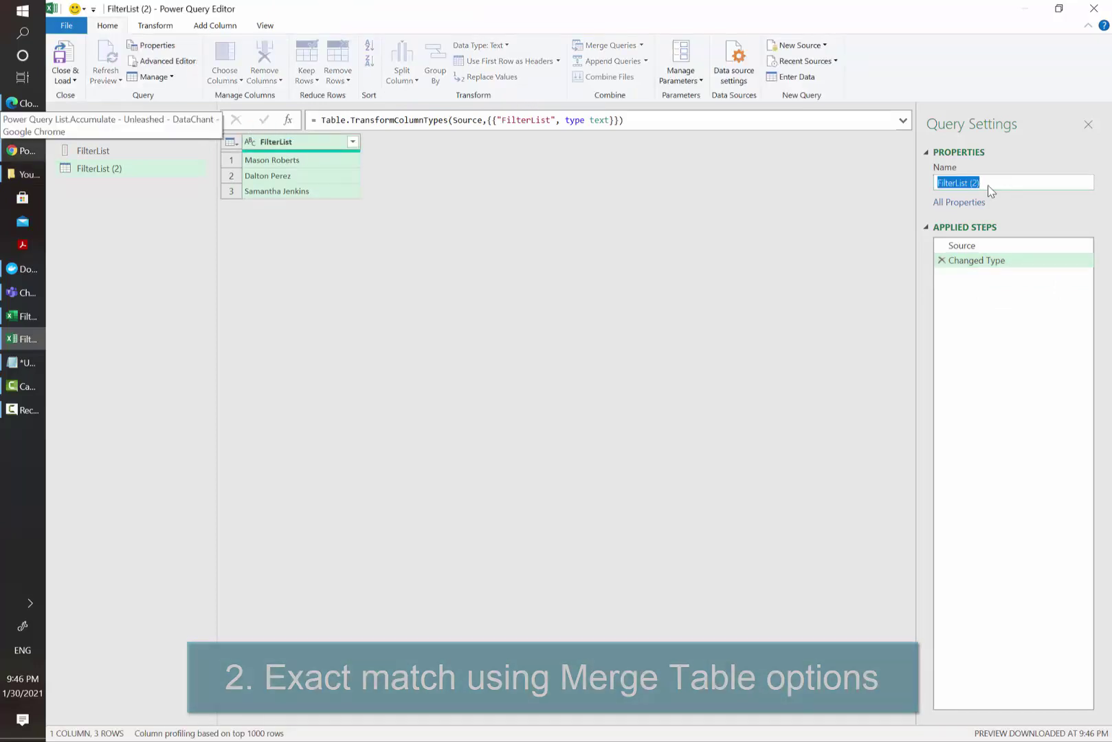
left_click(998, 185)
double_click(969, 182)
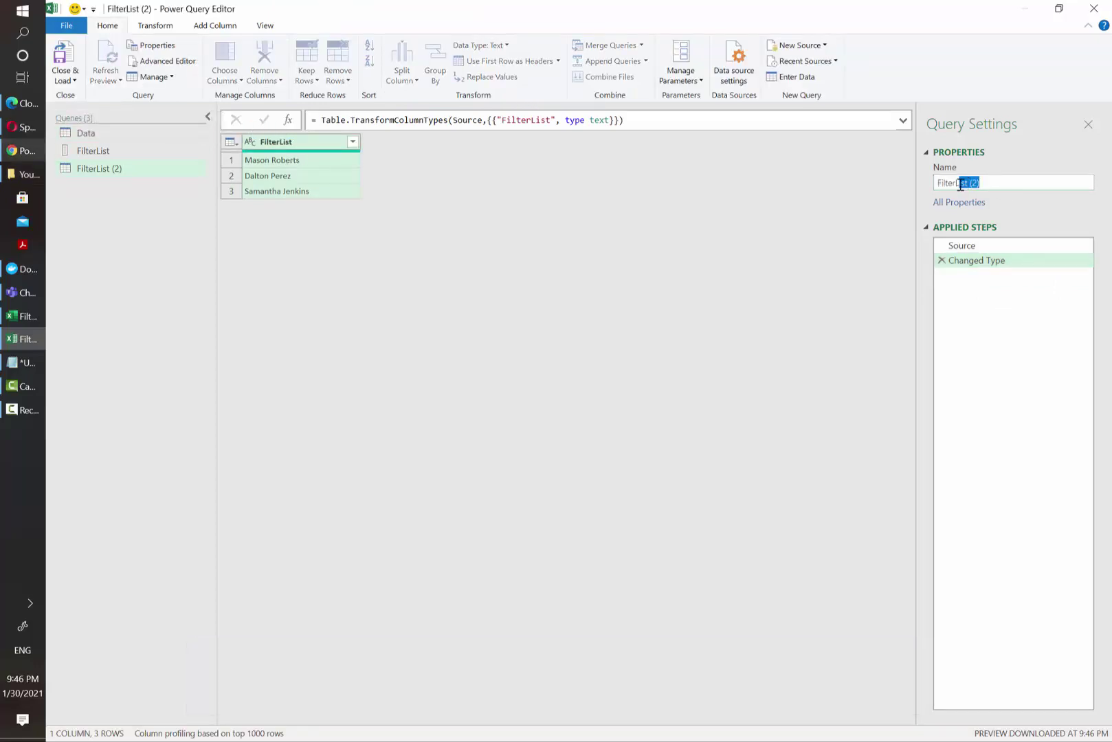
double_click(959, 184)
type("FilterTable")
key("Return")
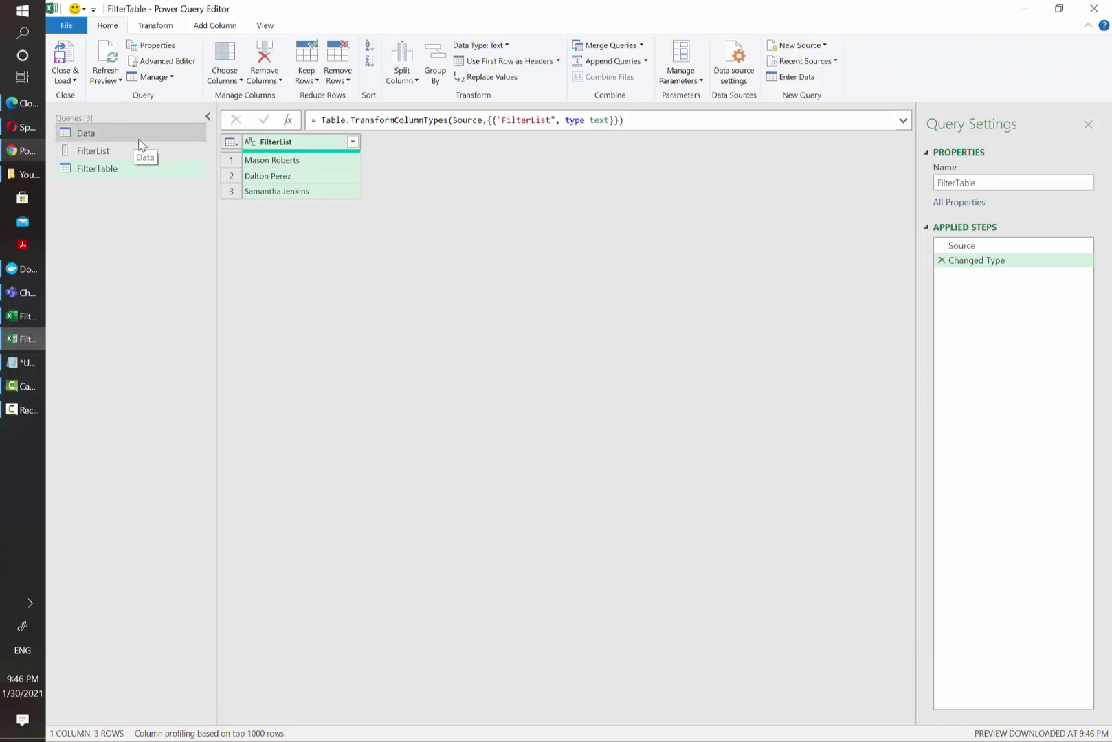
Step: Reference the Data query as Data method 2 and delete its Filtered Rows and ListQuery steps
left_click(94, 138)
right_click(114, 132)
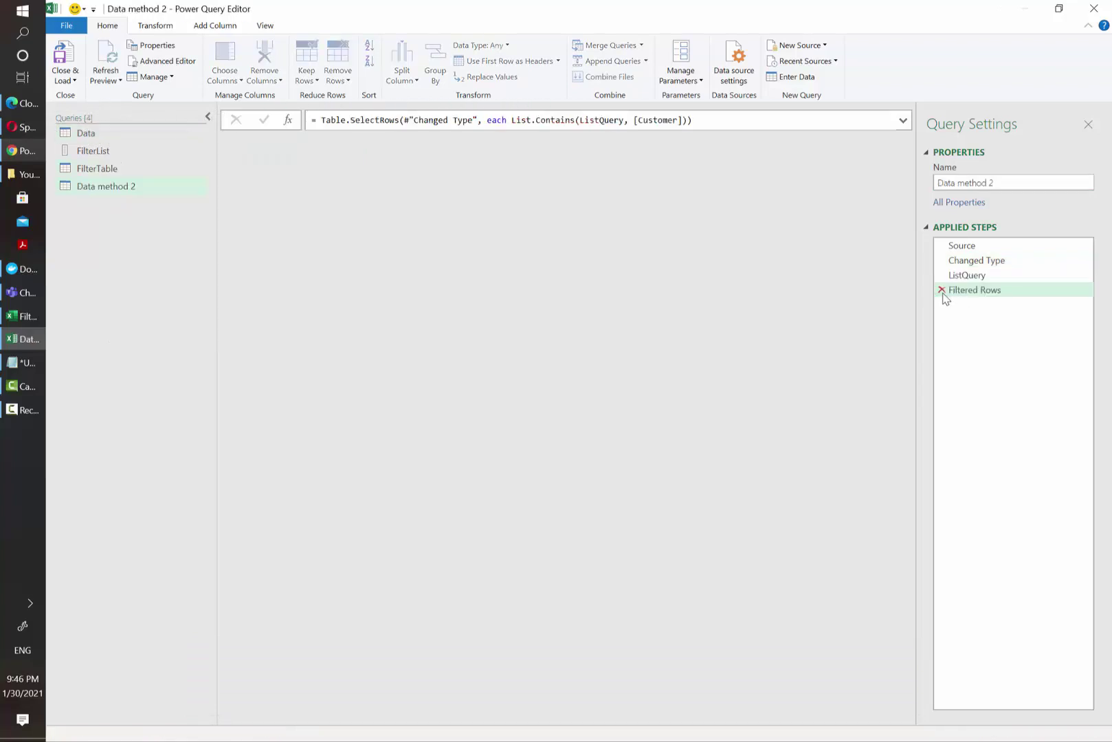
left_click(942, 291)
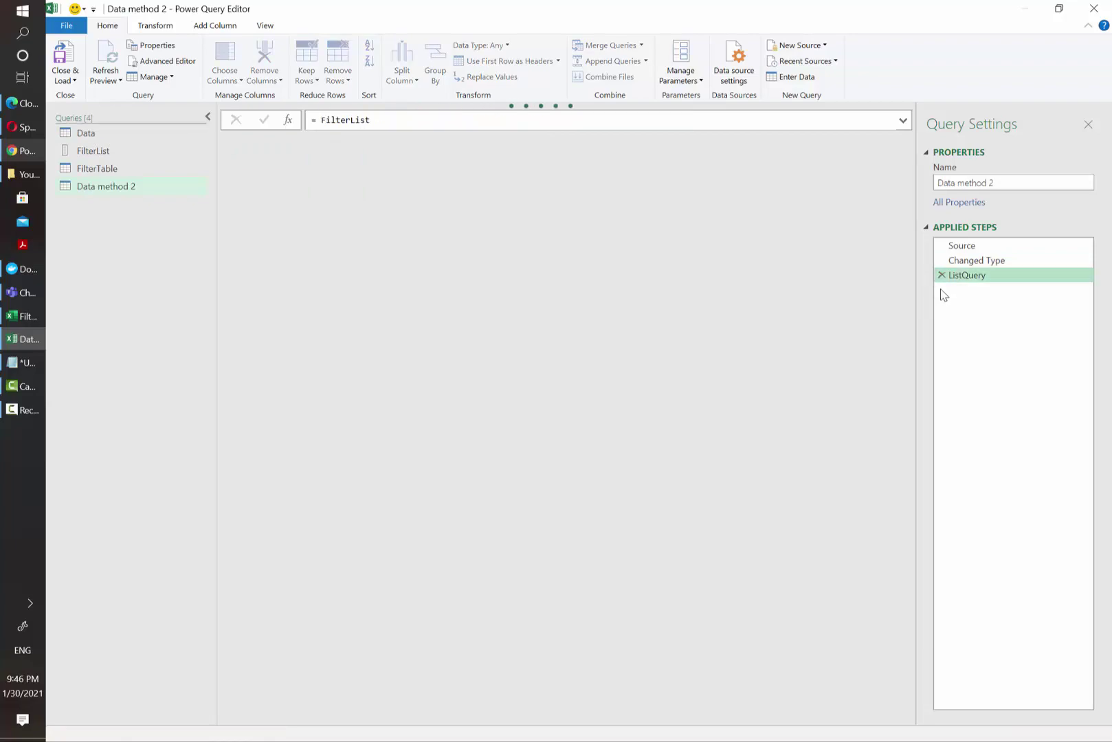
left_click(942, 276)
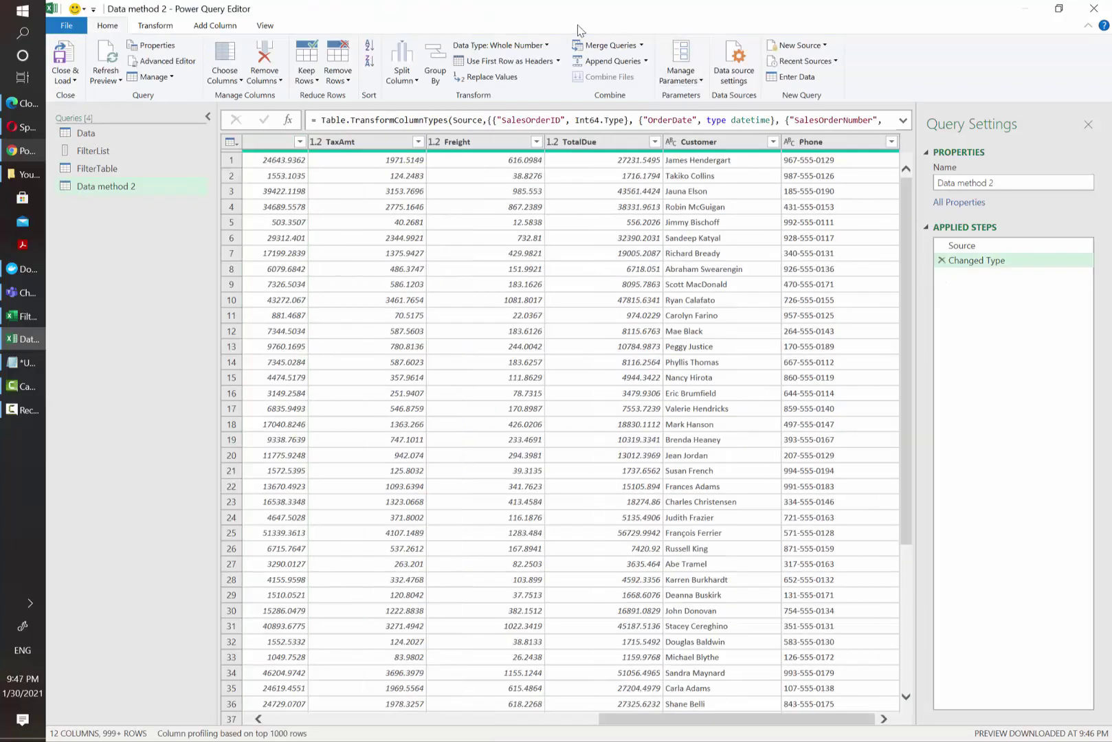
left_click(621, 49)
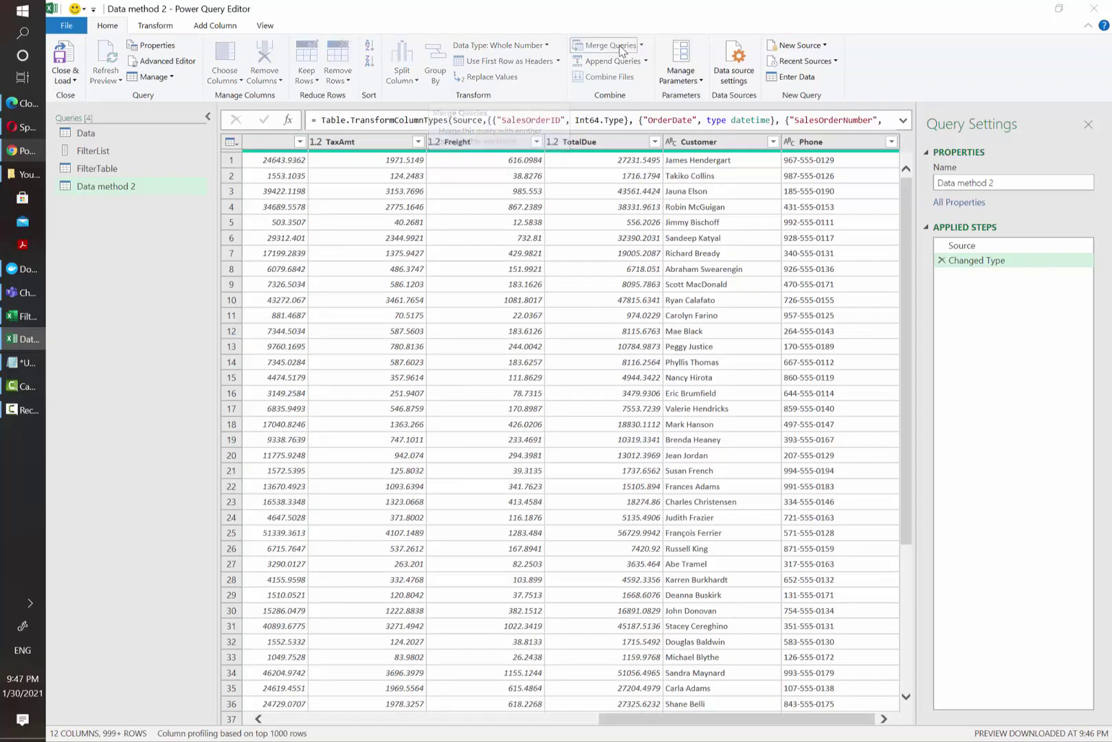
Step: Merge with FilterTable, matching Customer to FilterList using an Inner join (83 matching rows)
left_click(447, 355)
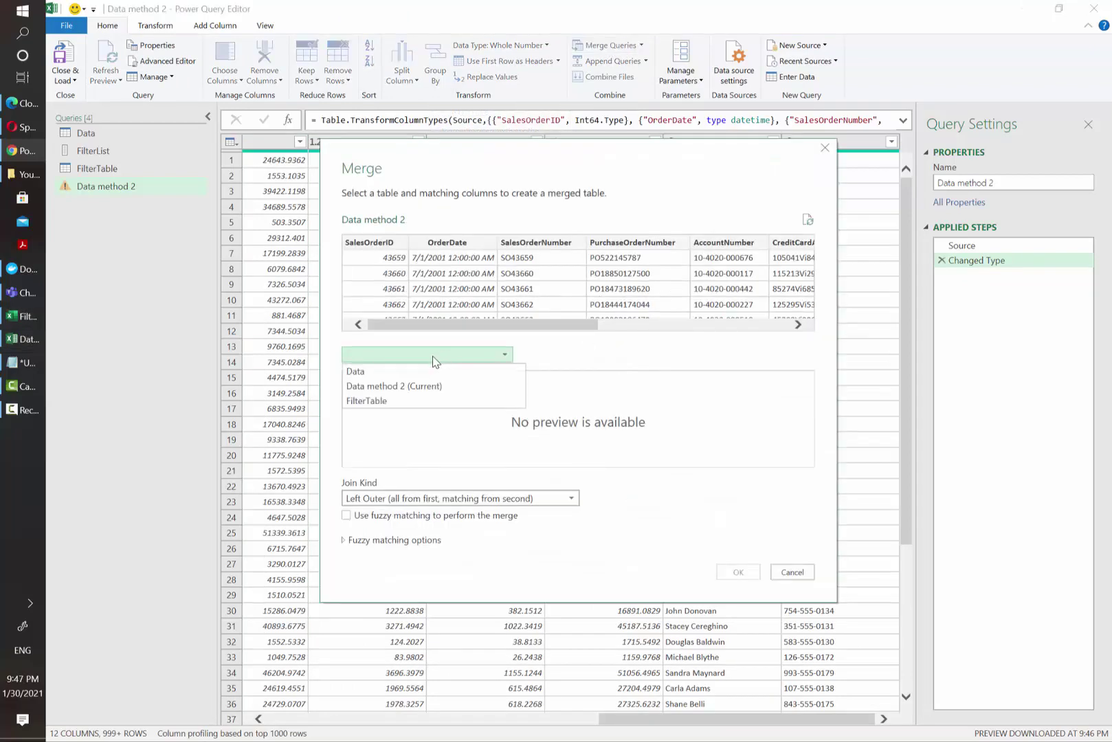
left_click(405, 400)
left_click(388, 377)
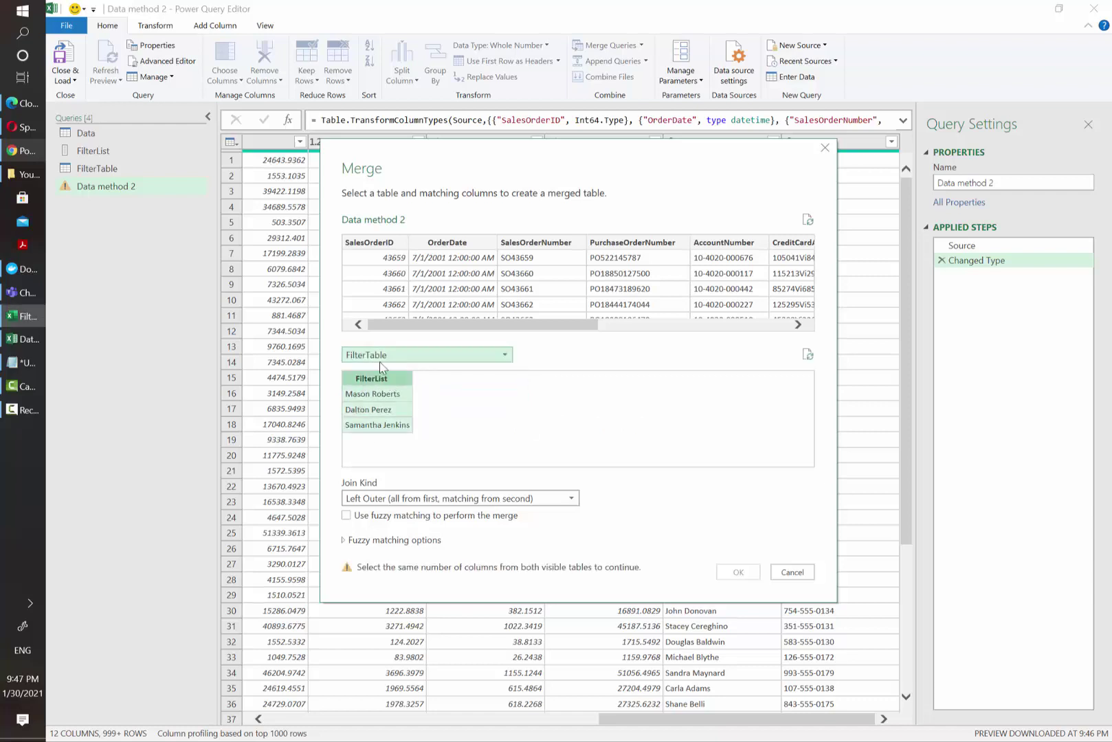
left_click_drag(430, 325, 666, 341)
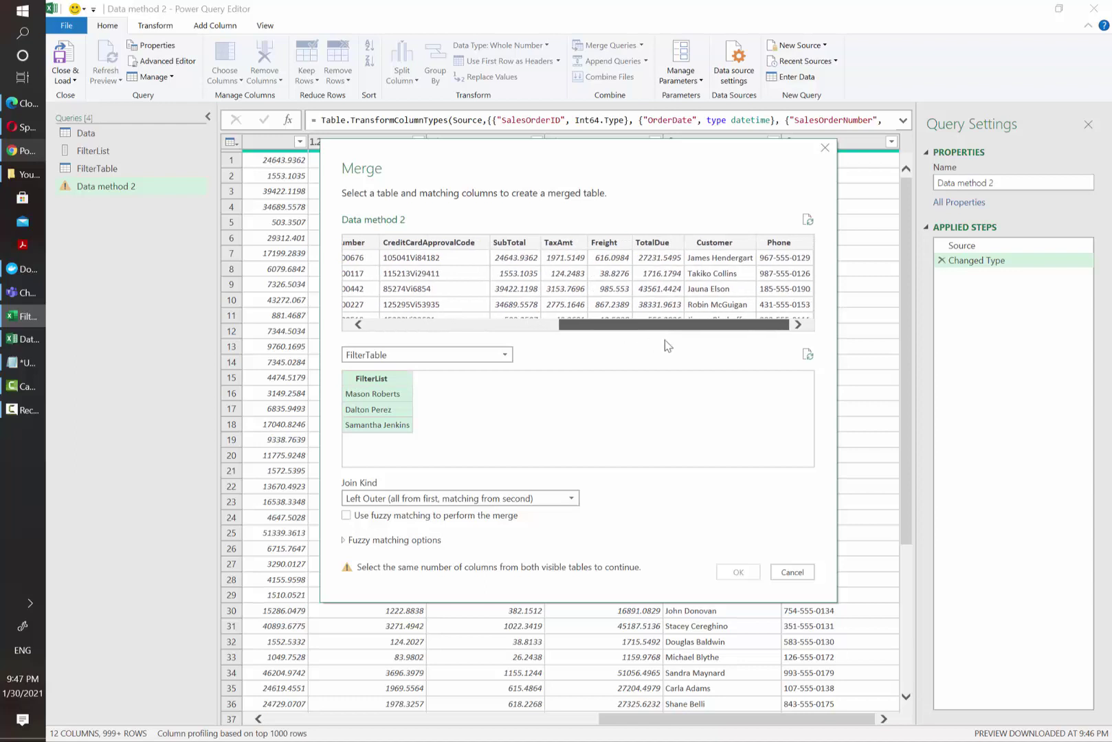
left_click(725, 244)
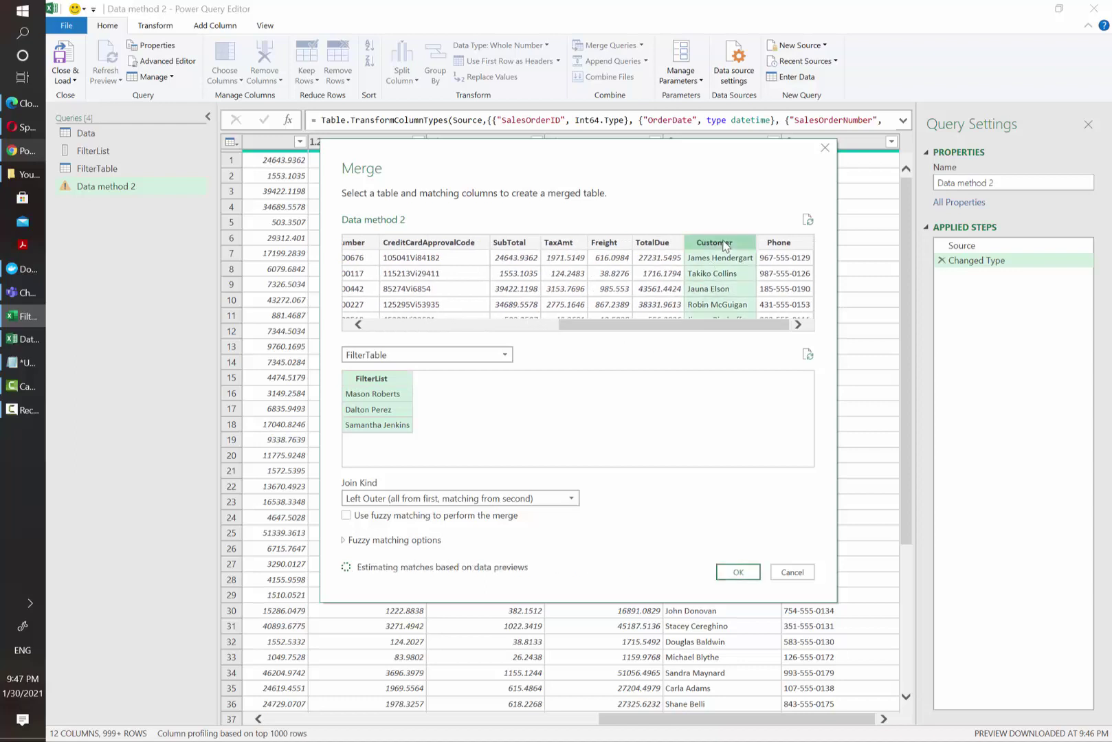
left_click(467, 498)
left_click(467, 498)
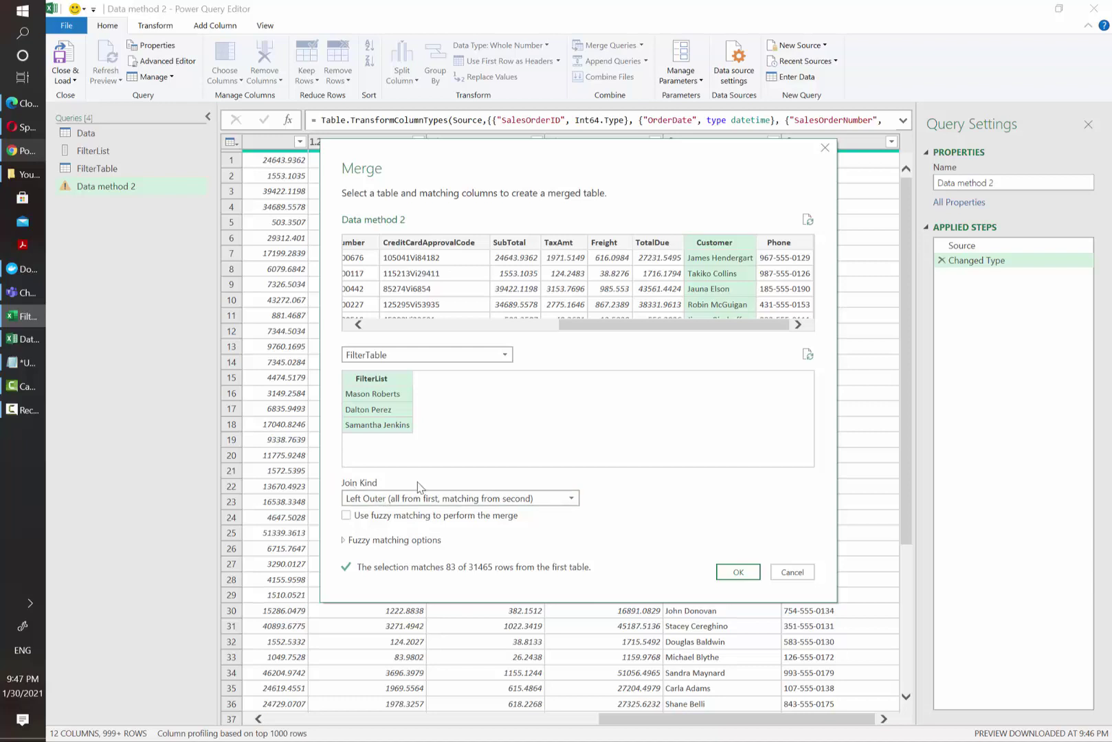
left_click(437, 498)
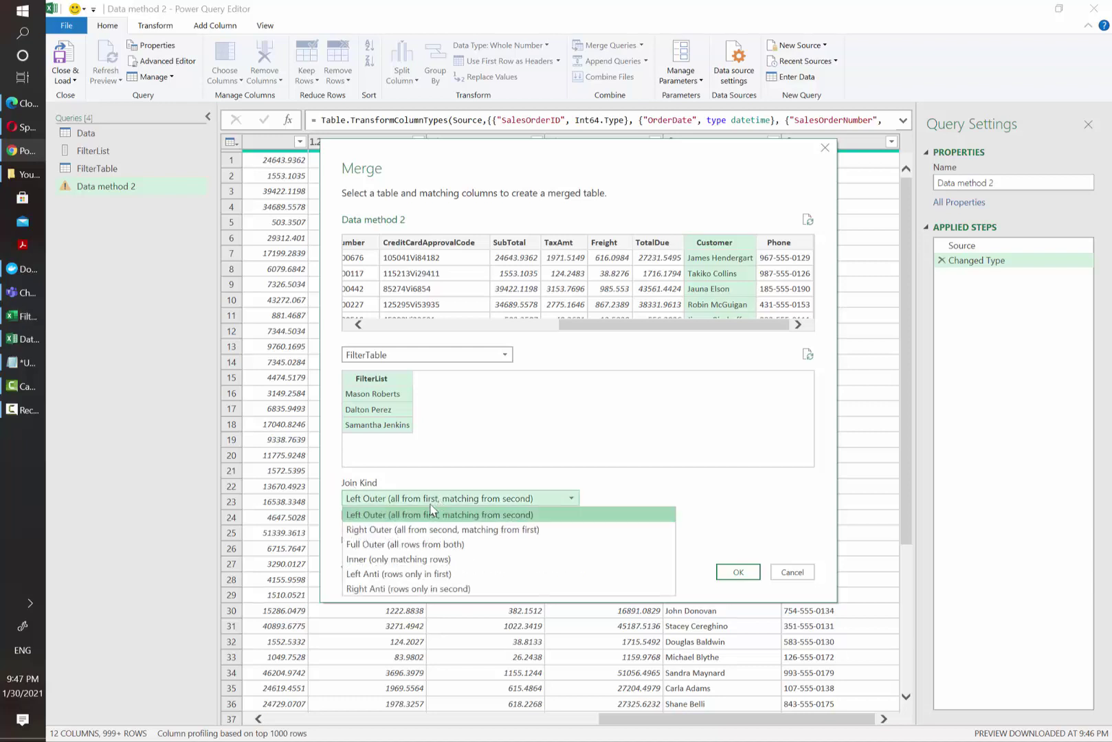
left_click(406, 563)
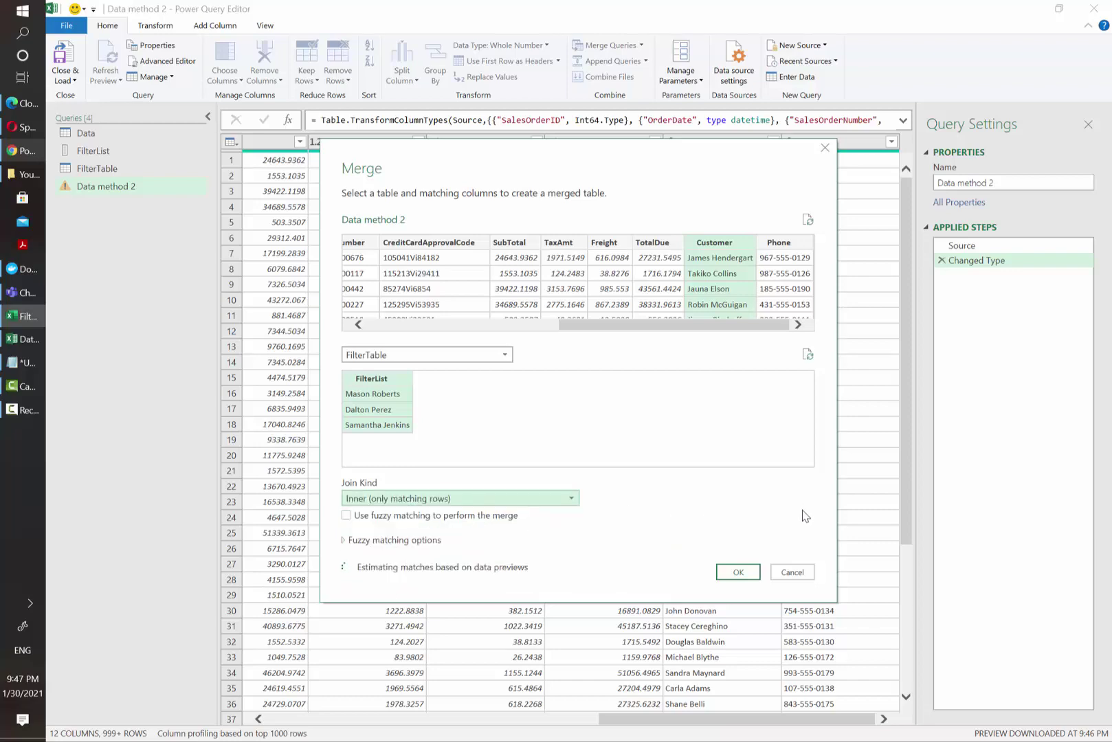
Step: Apply the inner merge and inspect the matched customer rows
left_click(738, 573)
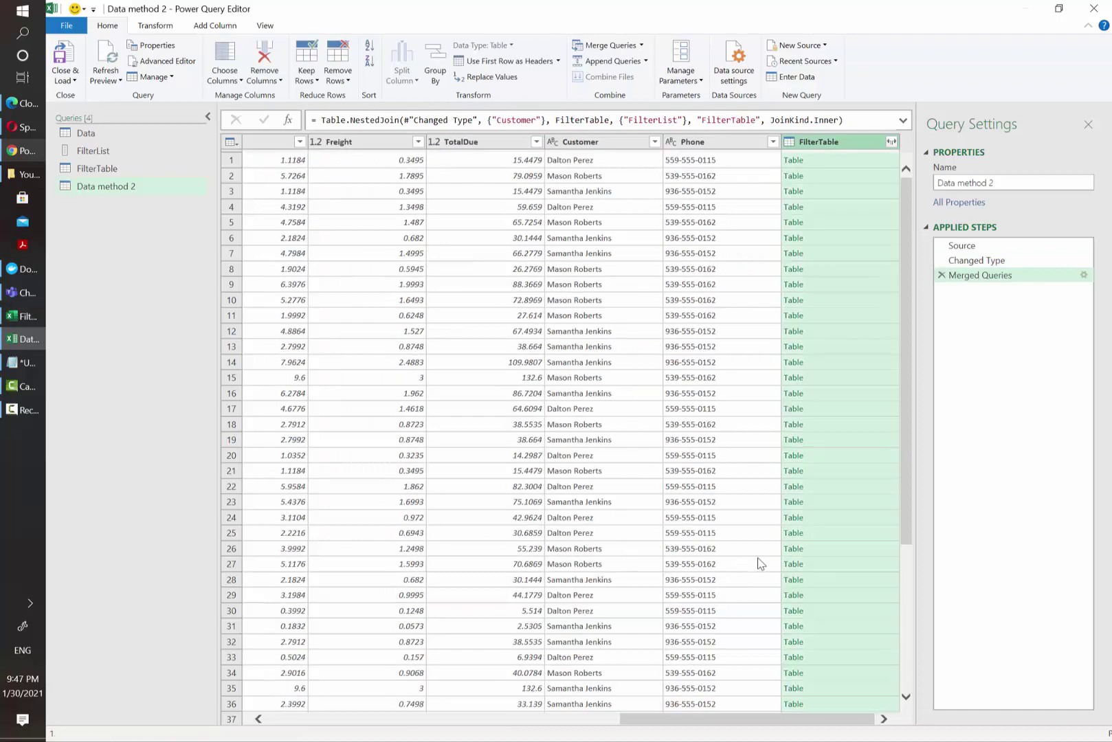
scroll(598, 467, "down", 8)
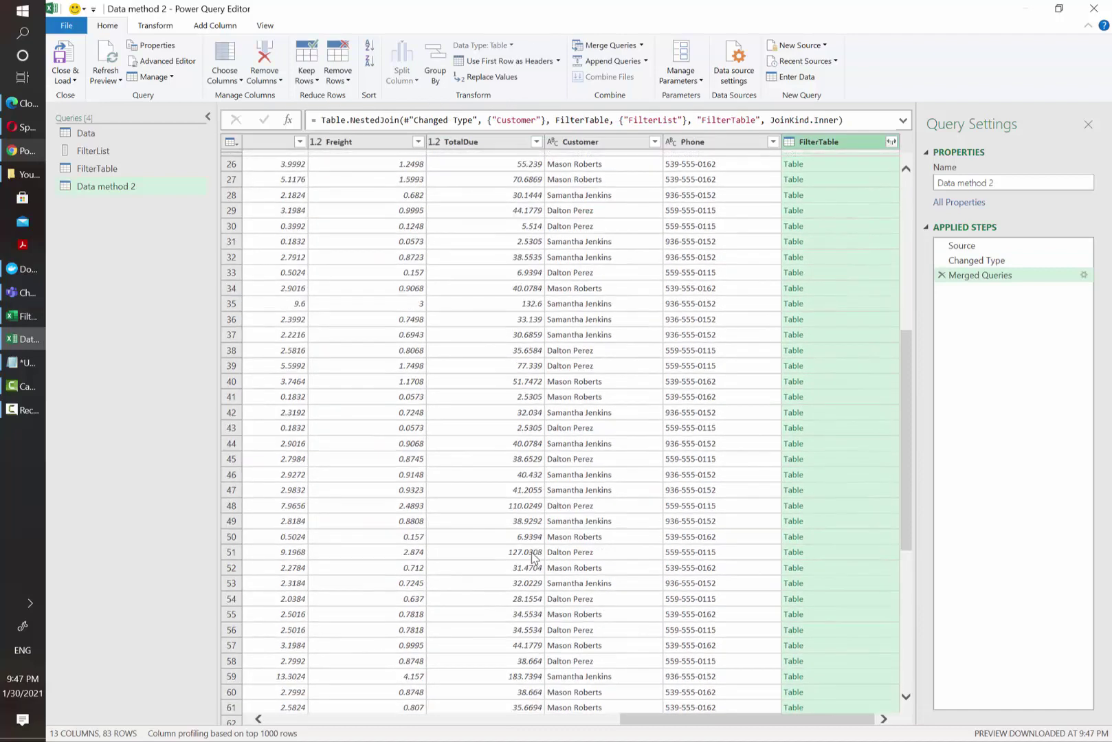
scroll(533, 558, "down", 7)
scroll(542, 553, "up", 15)
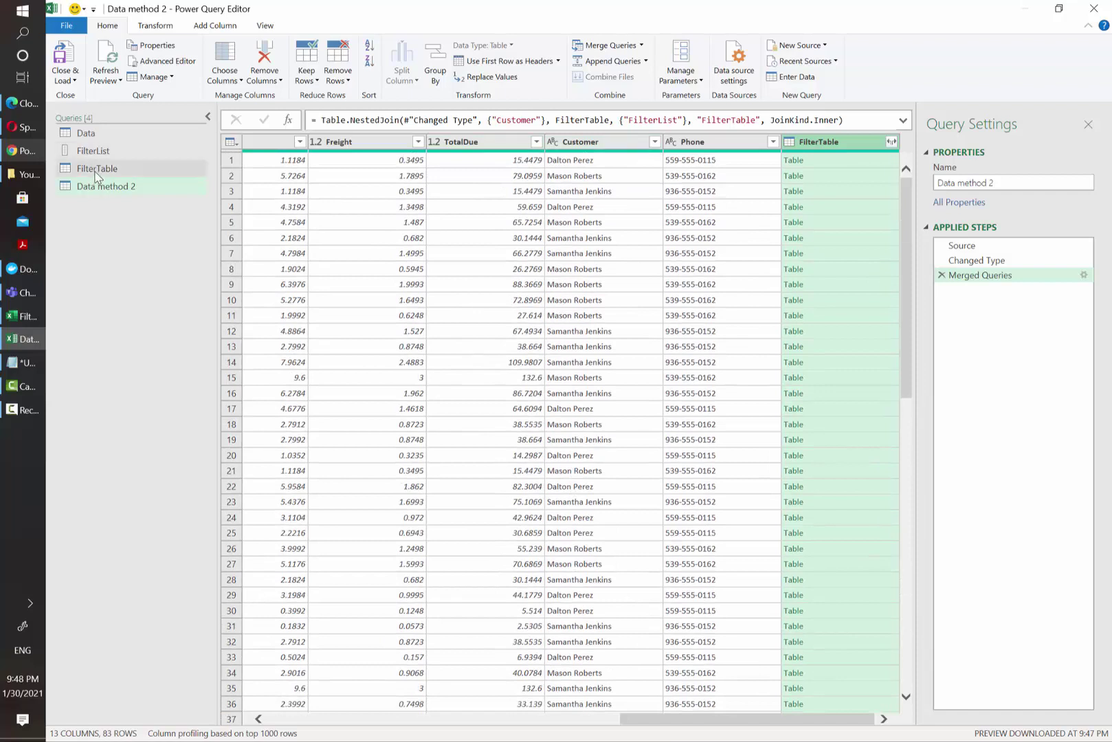
left_click(598, 176)
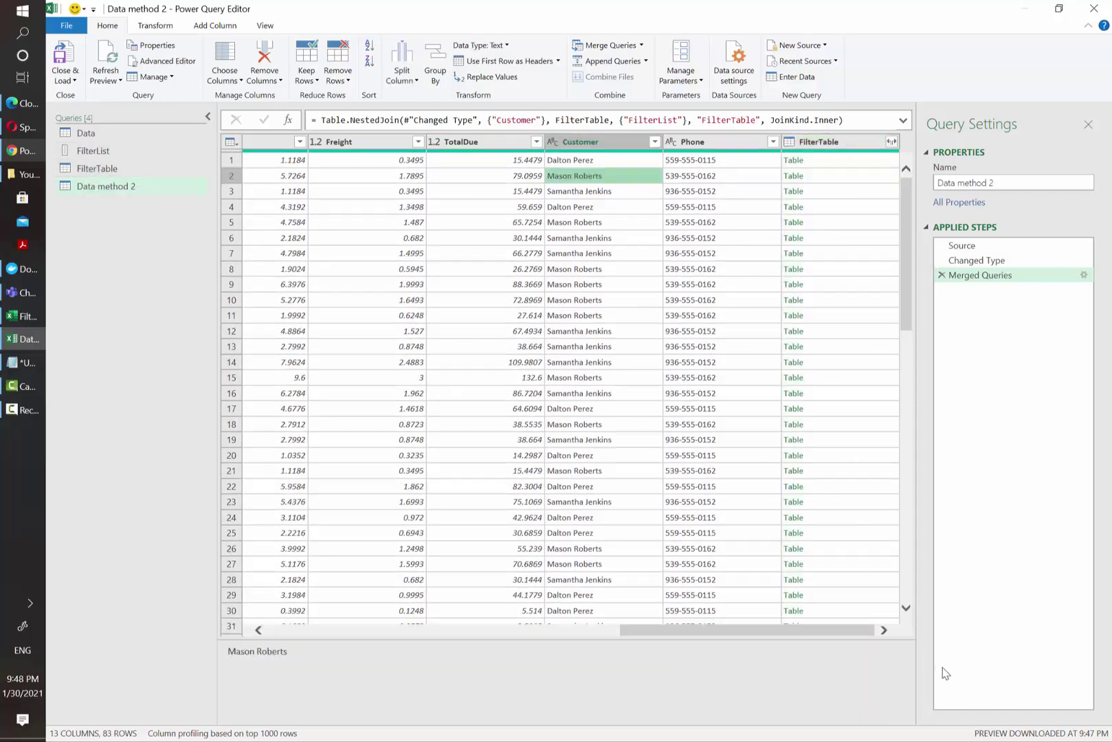
Step: Remove the merged FilterTable column, then view the FilterList query's three names
left_click(828, 144)
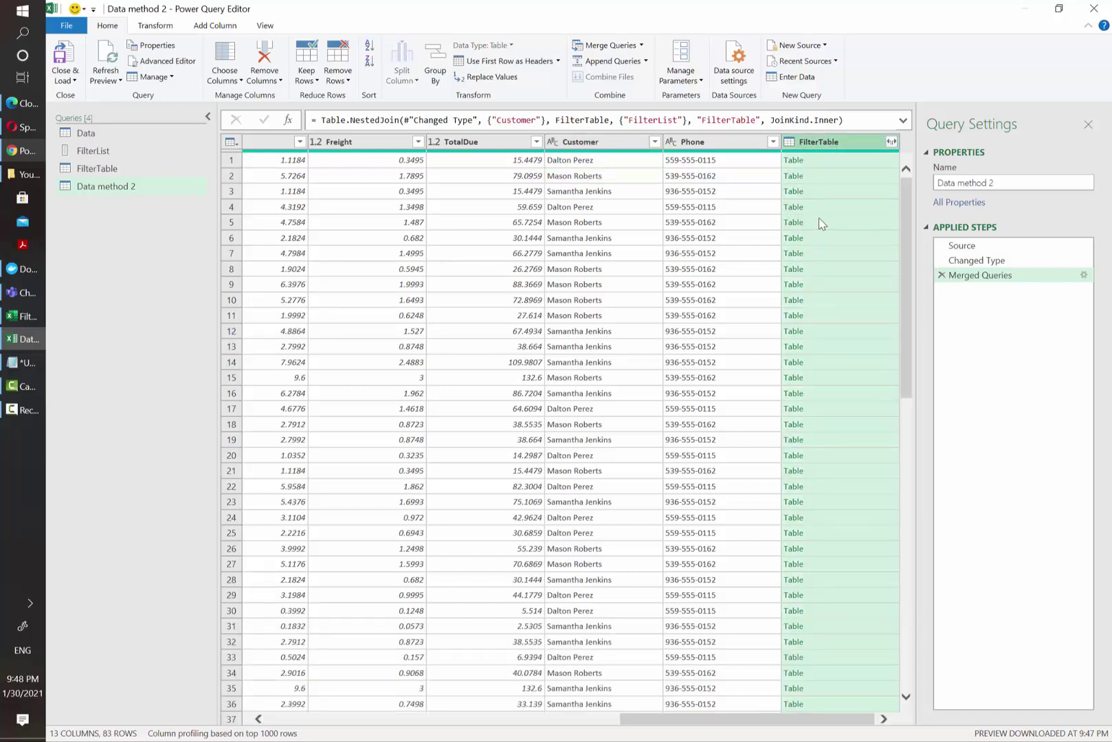
key("Delete")
scroll(745, 579, "down", 15)
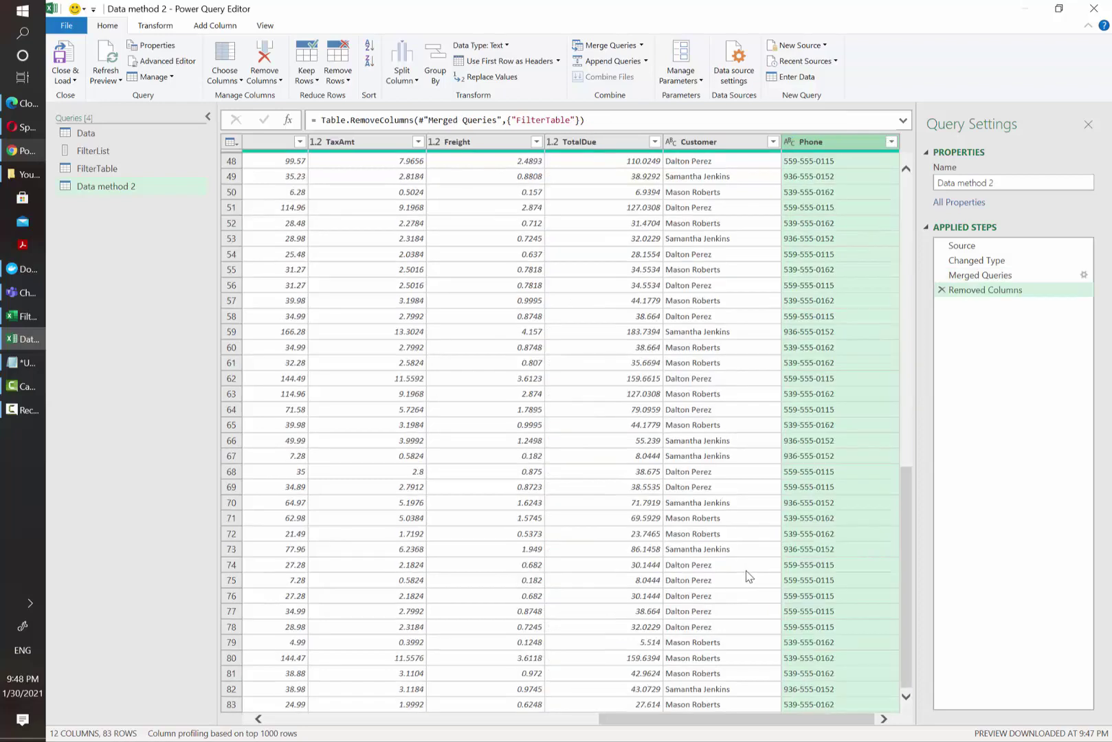
scroll(701, 516, "up", 15)
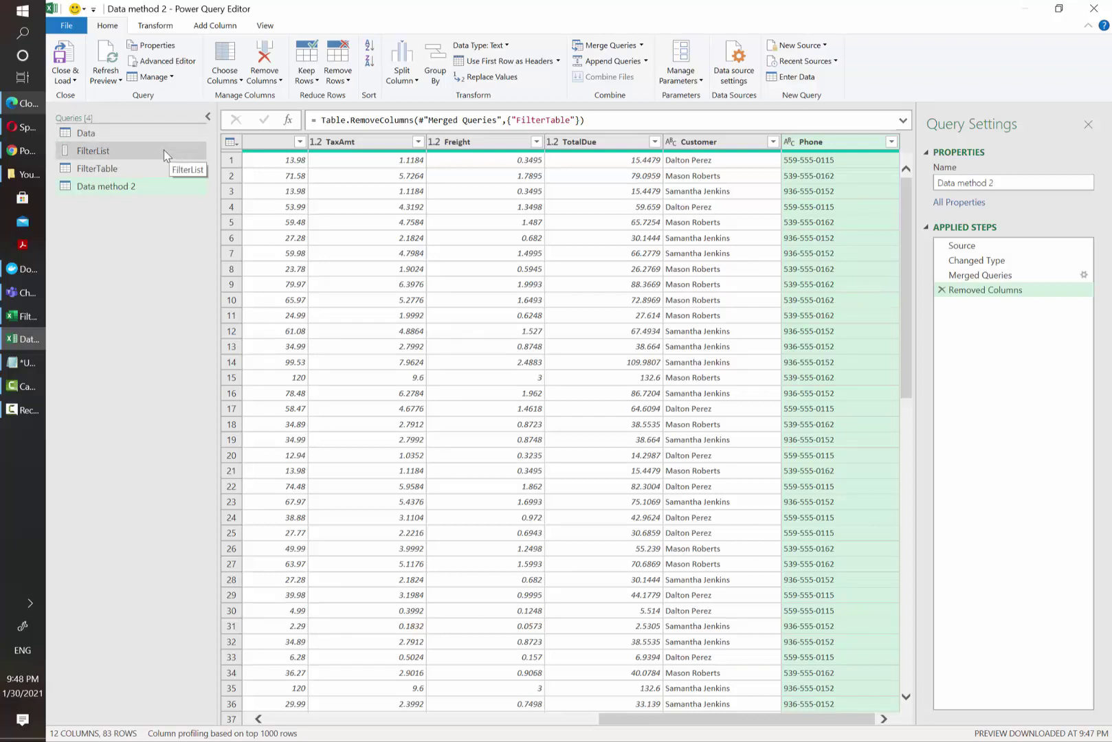
left_click(128, 157)
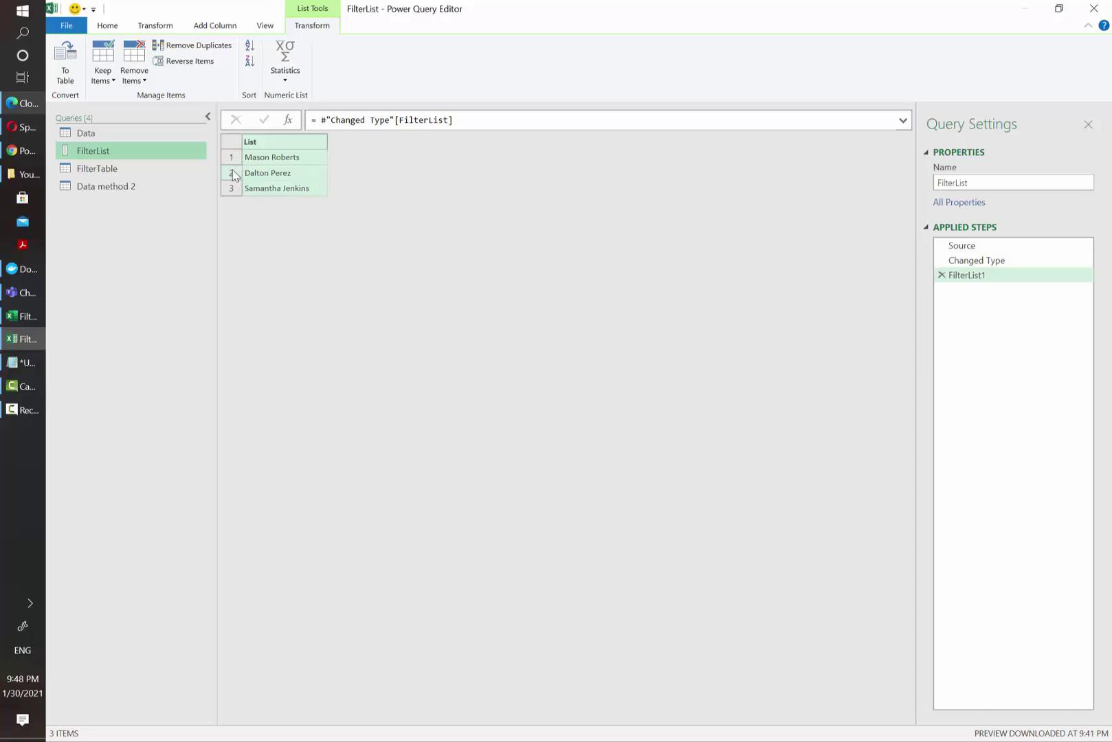
Step: Close & Load the queries and enter All in cell A3 of the Filter sheet's FilterList table
left_click(110, 25)
left_click(66, 60)
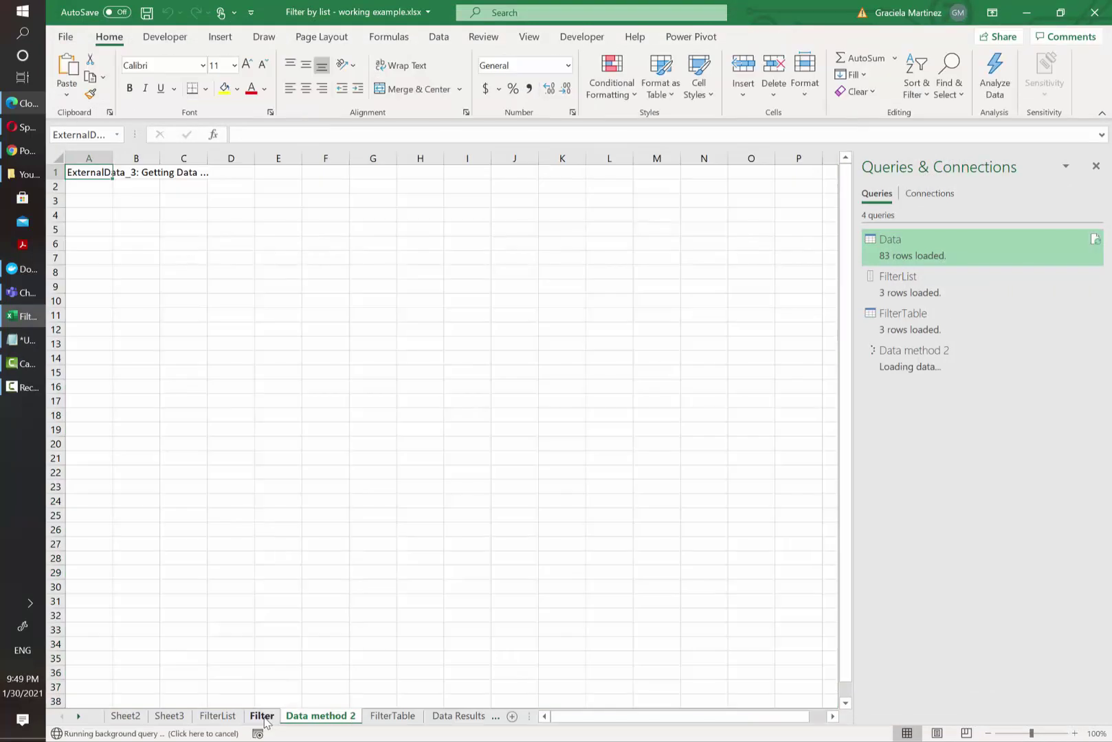
left_click(261, 716)
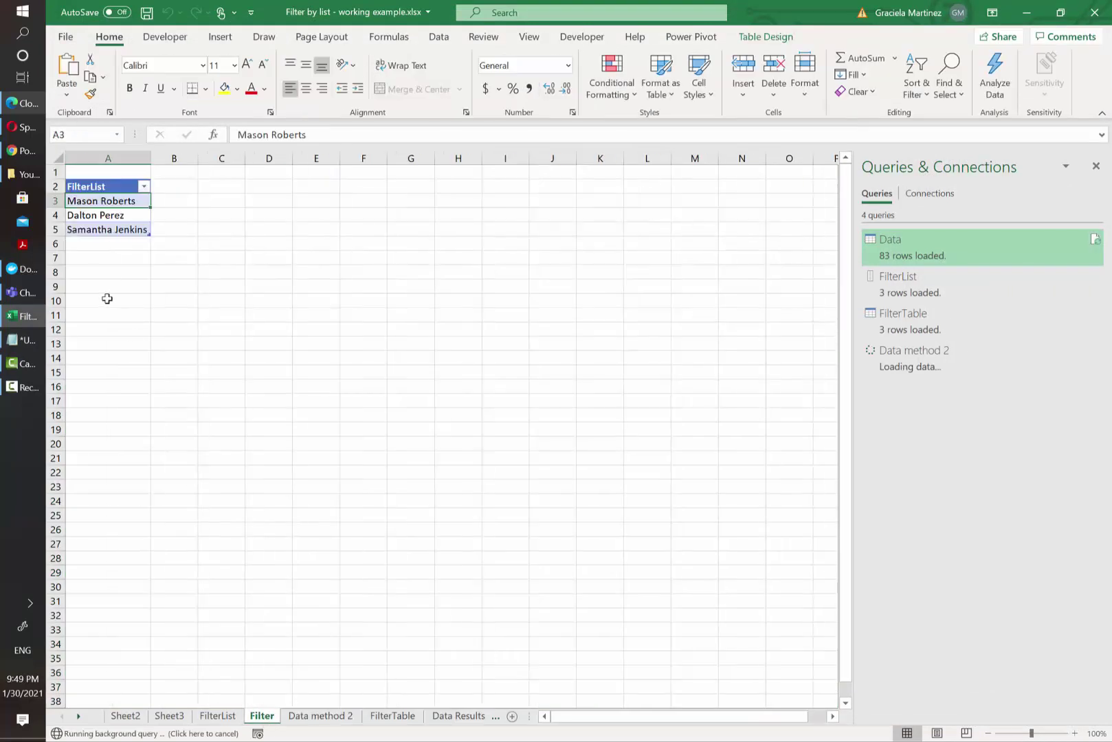
type("All")
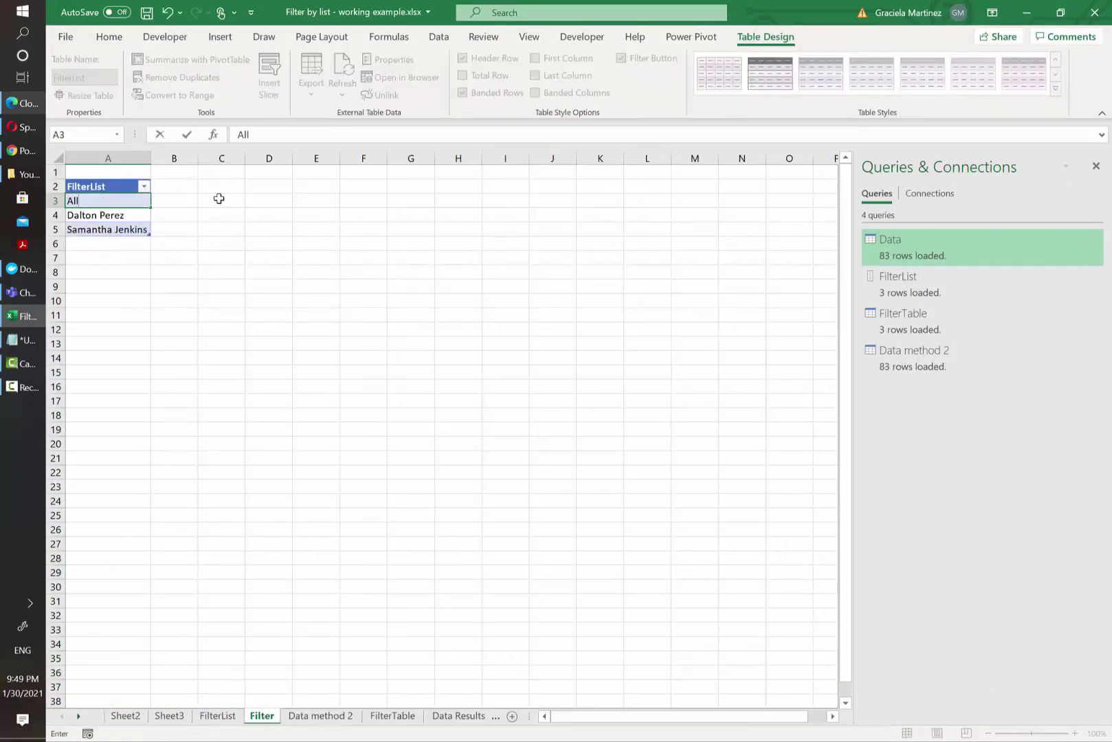
key("Return")
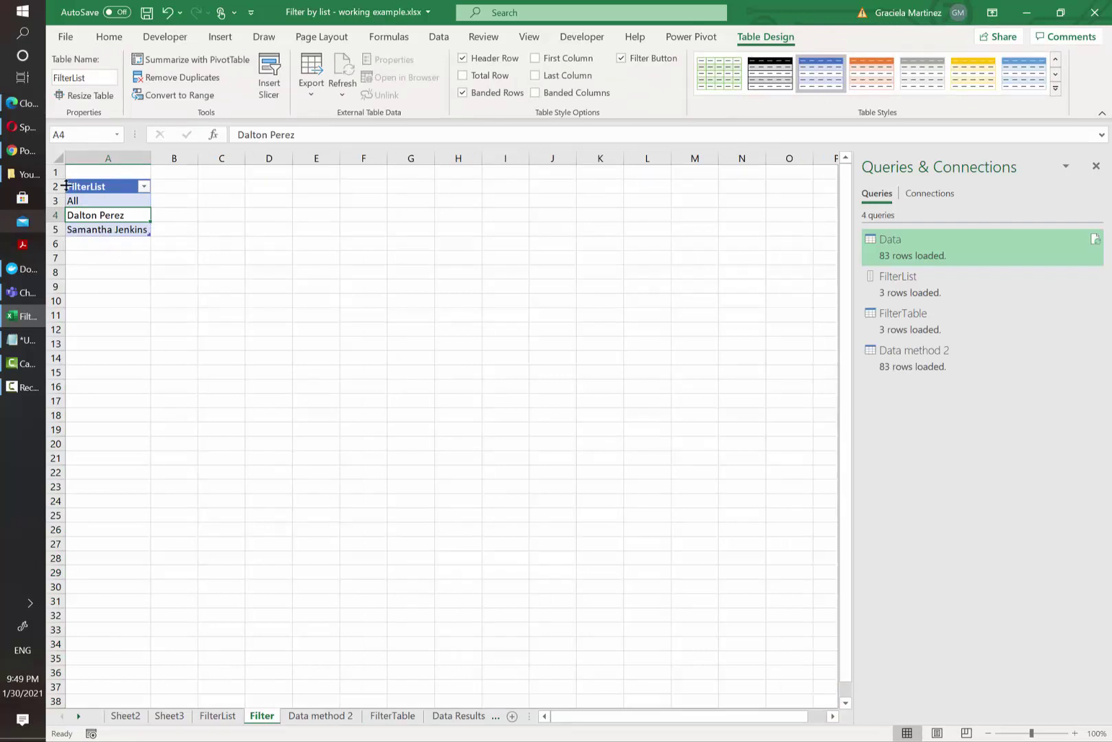
Step: Delete rows 4 and 5 so the FilterList table holds only All
left_click(96, 200)
left_click_drag(58, 215, 58, 229)
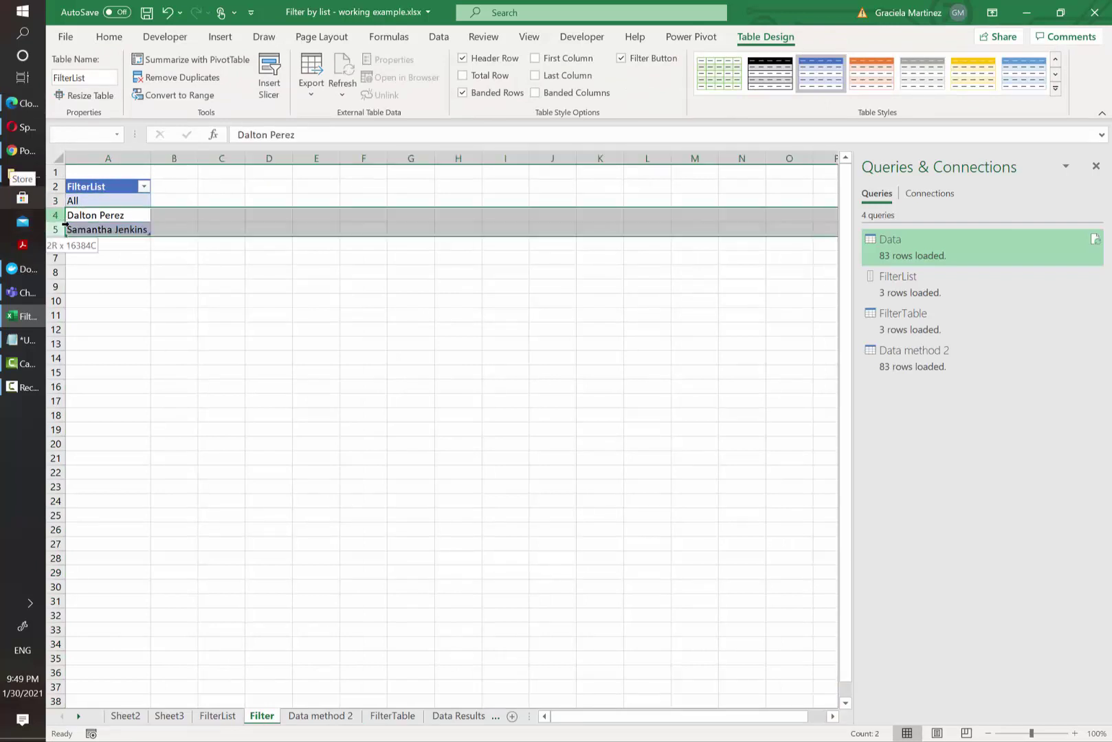
right_click(97, 220)
left_click(143, 368)
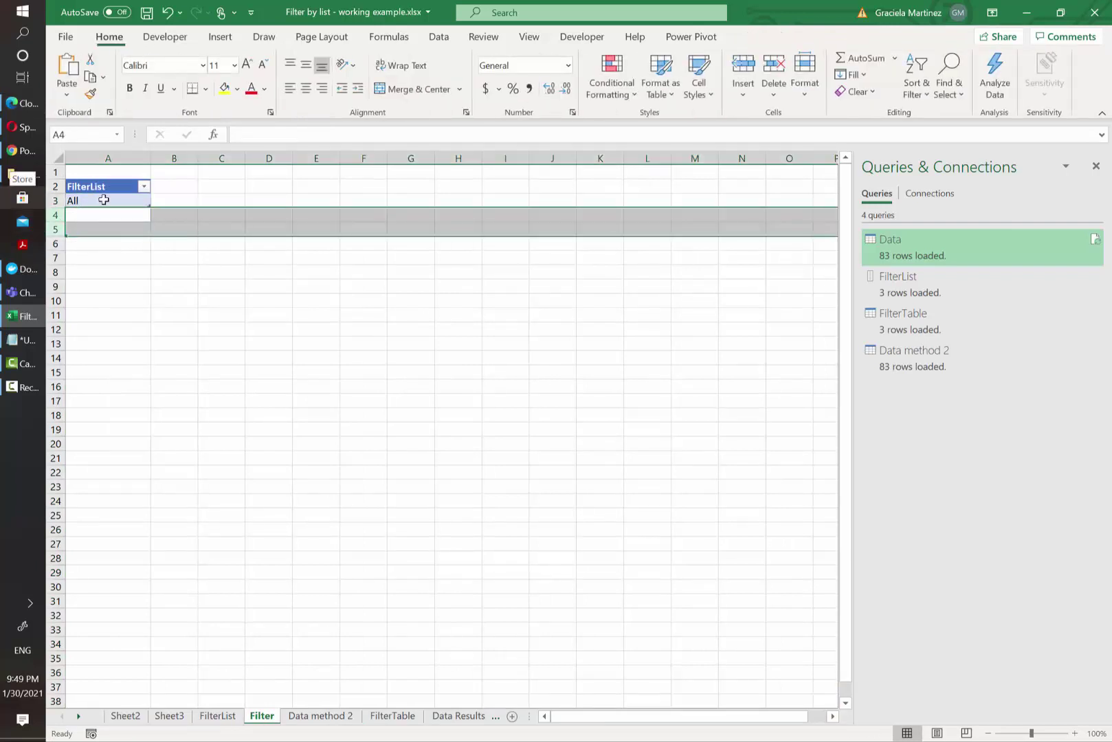
left_click(104, 199)
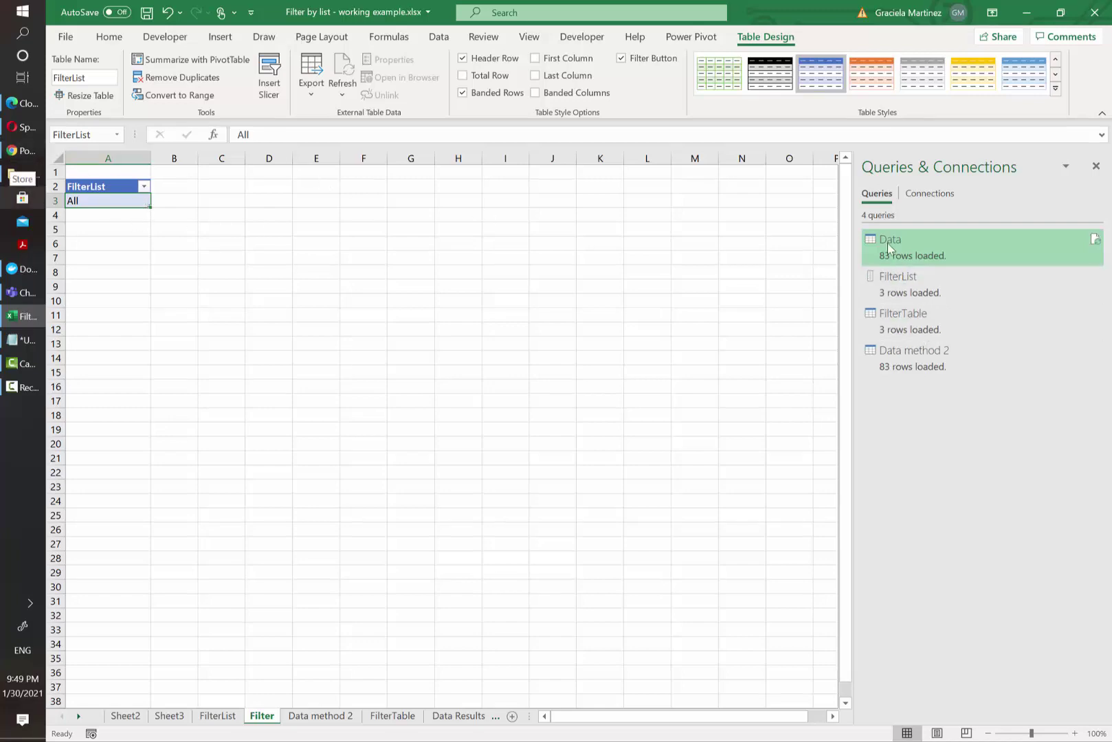
Step: Rewrite the Data filter as each if ListQuery{0} = "All" then true else List.Contains(ListQuery, [Customer])
double_click(935, 361)
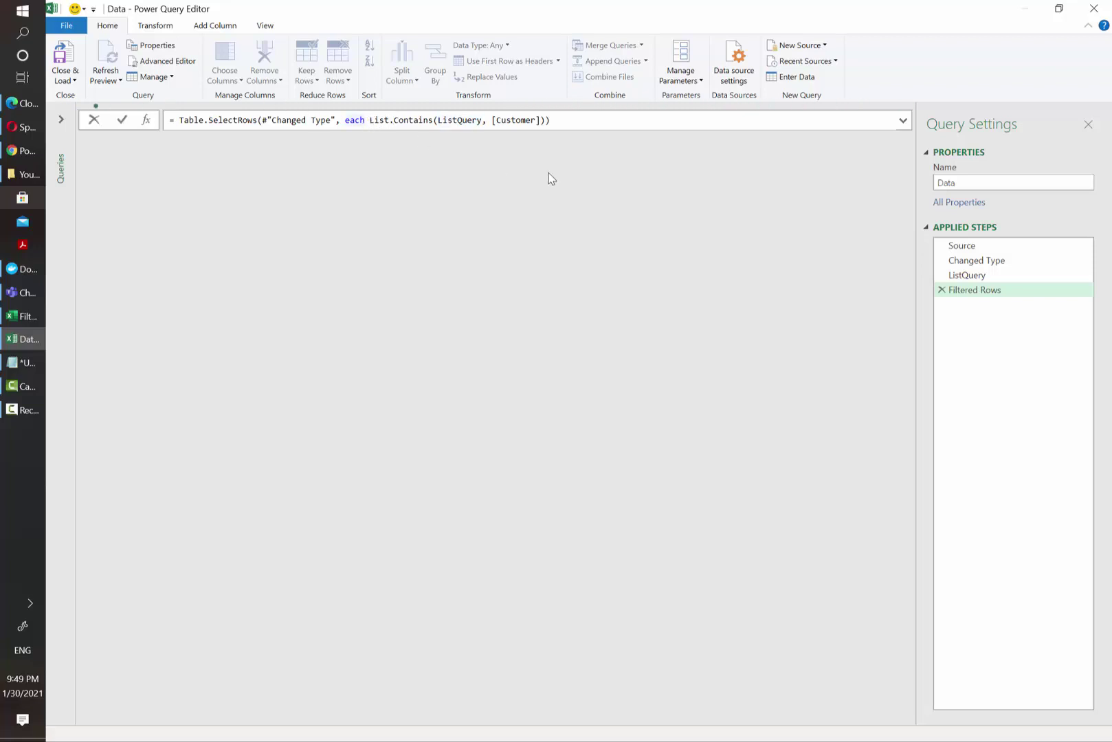
type("if")
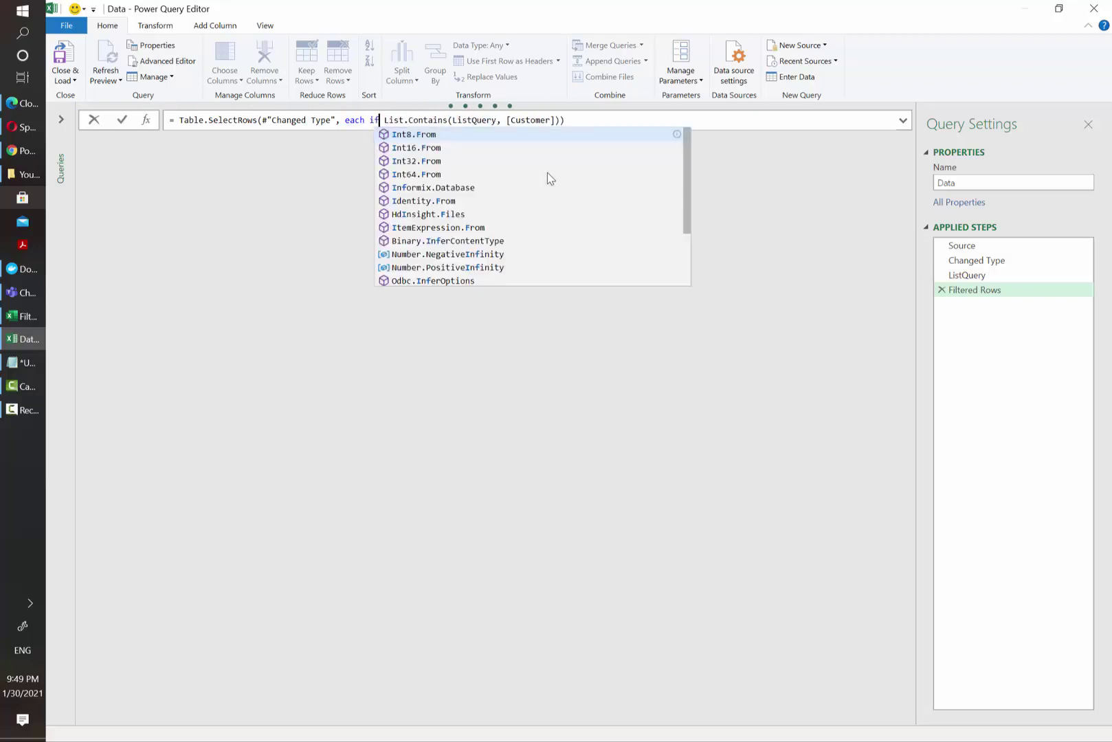
type(" ListQuery")
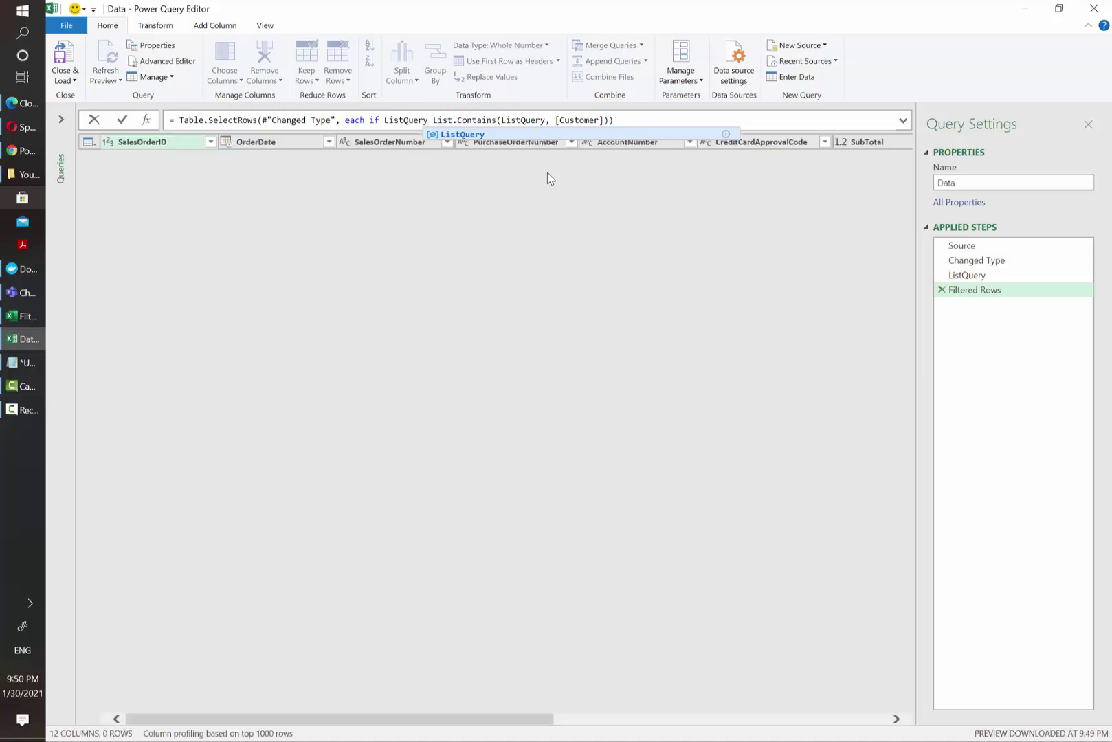
type("(")
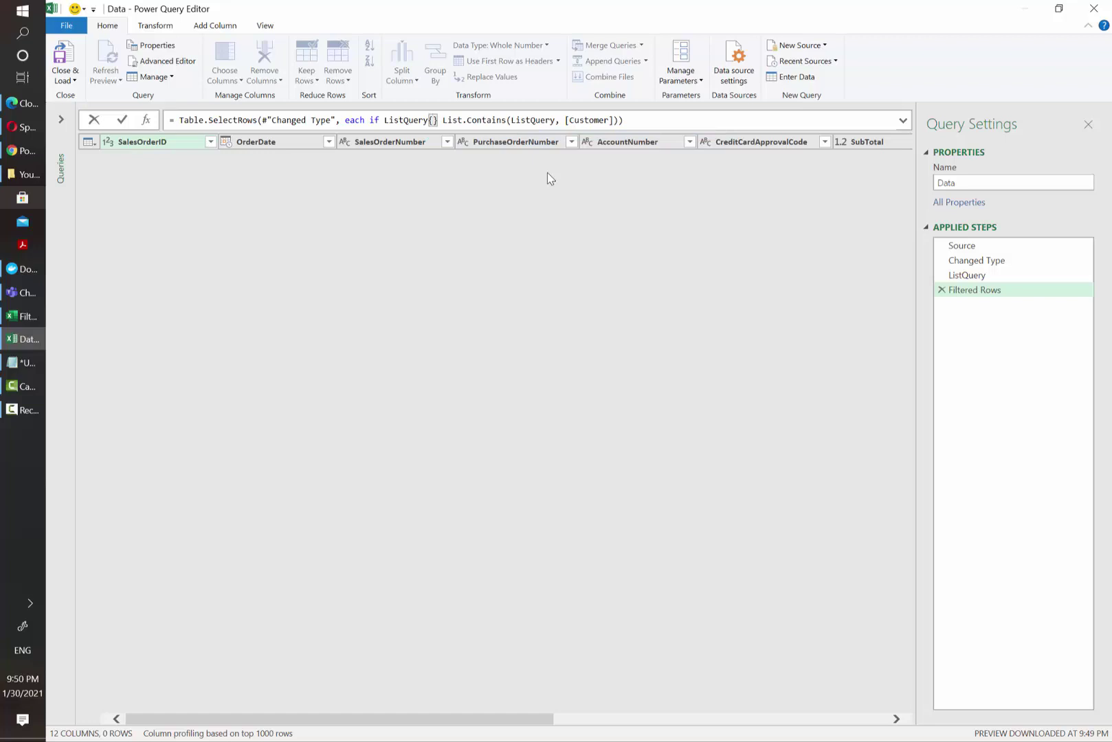
type("0")
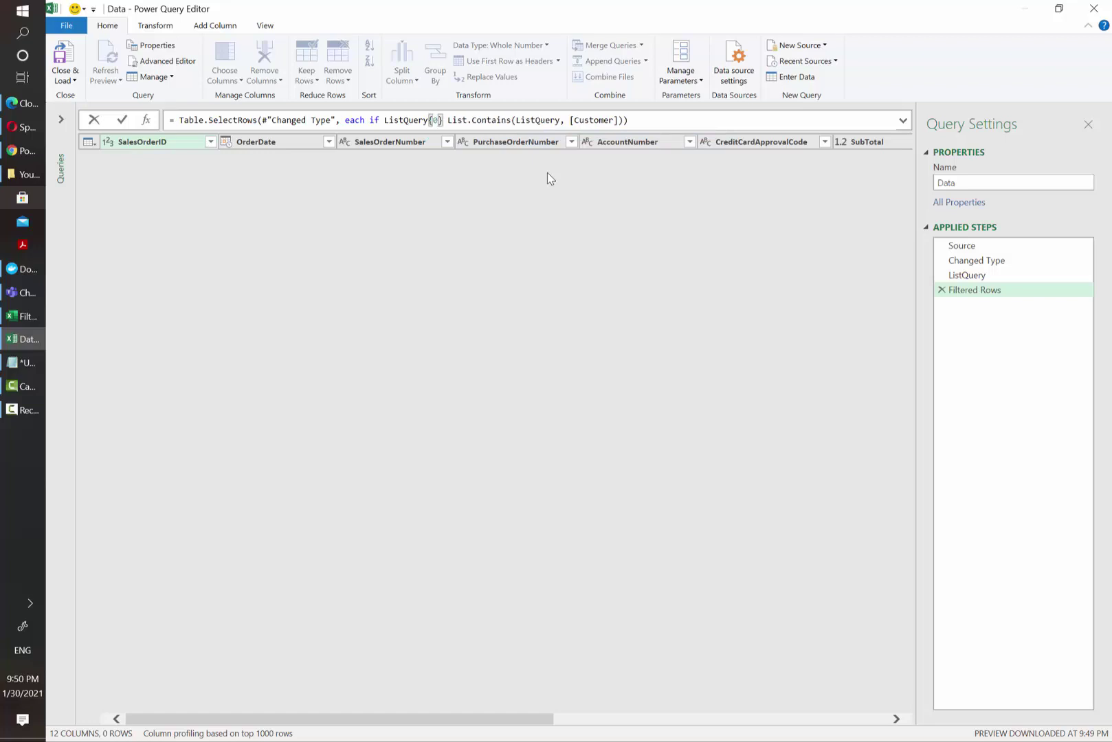
key("Right")
type("= \"All\"")
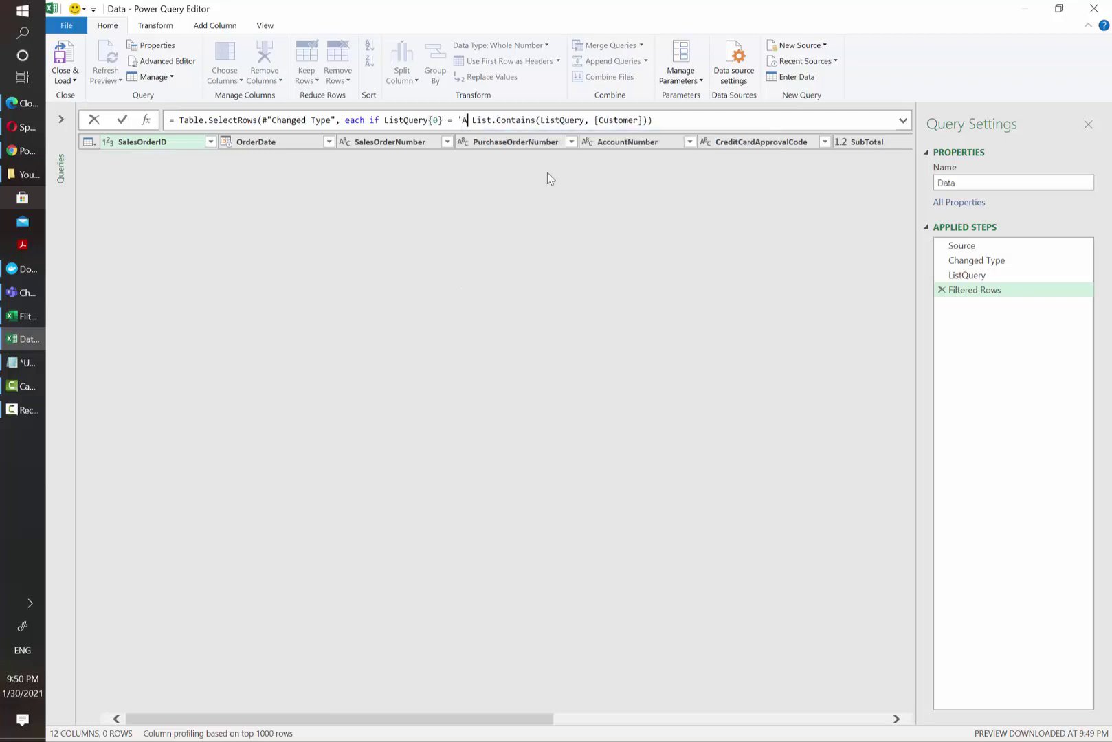
type(" then true")
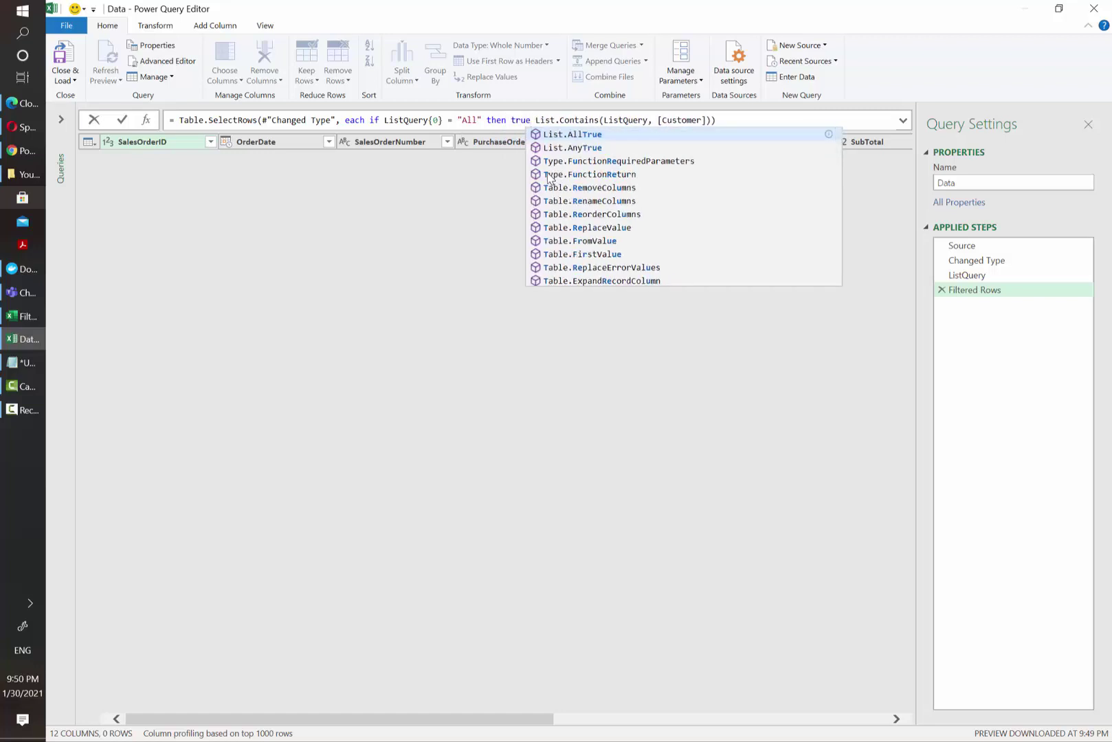
type(" else")
left_click_drag(560, 120, 735, 120)
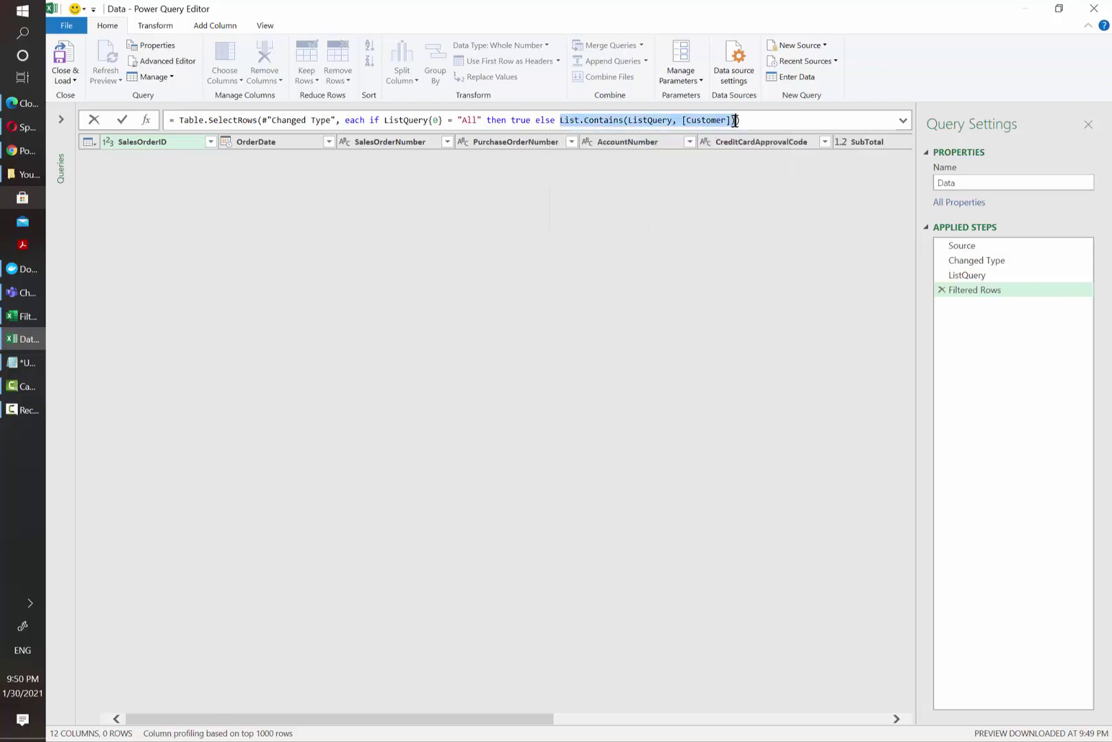
left_click(735, 121)
key("Return")
scroll(715, 565, "down", 20)
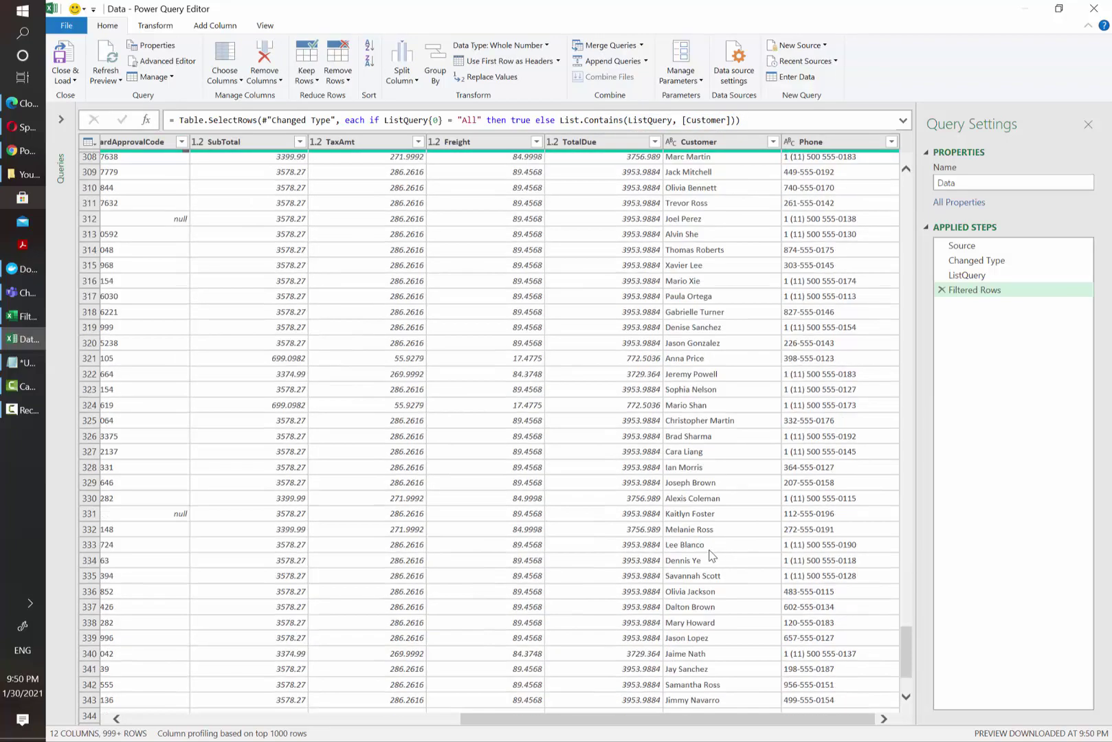
scroll(714, 565, "down", 20)
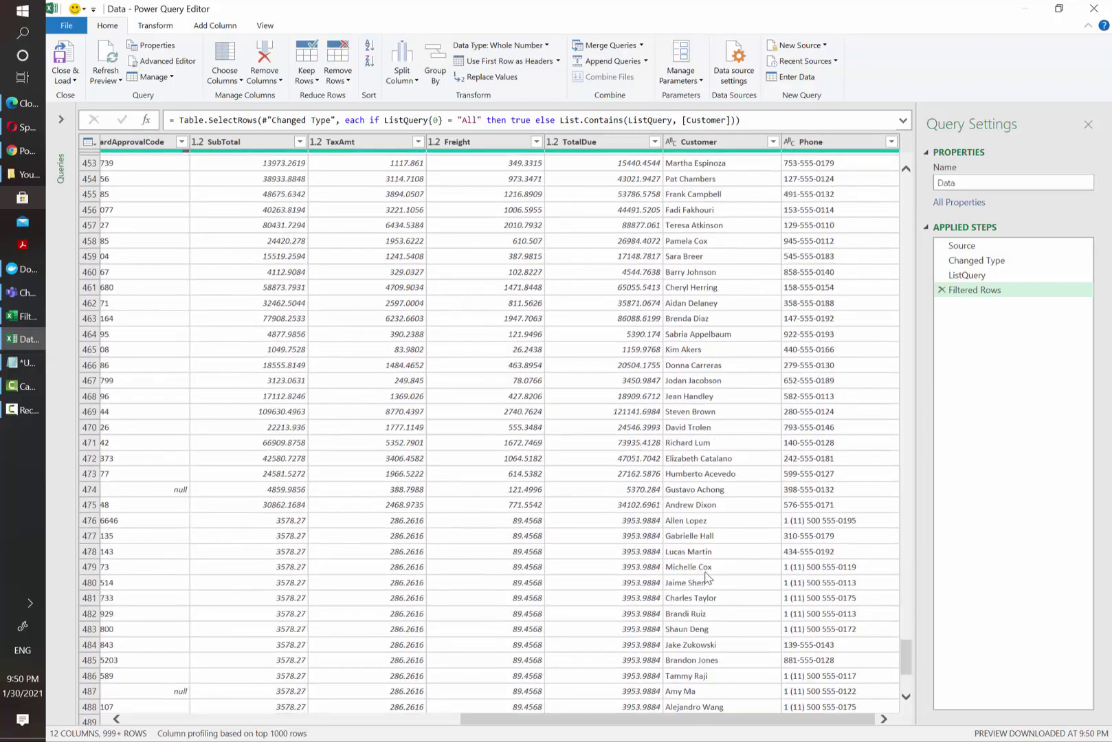
scroll(712, 560, "down", 2)
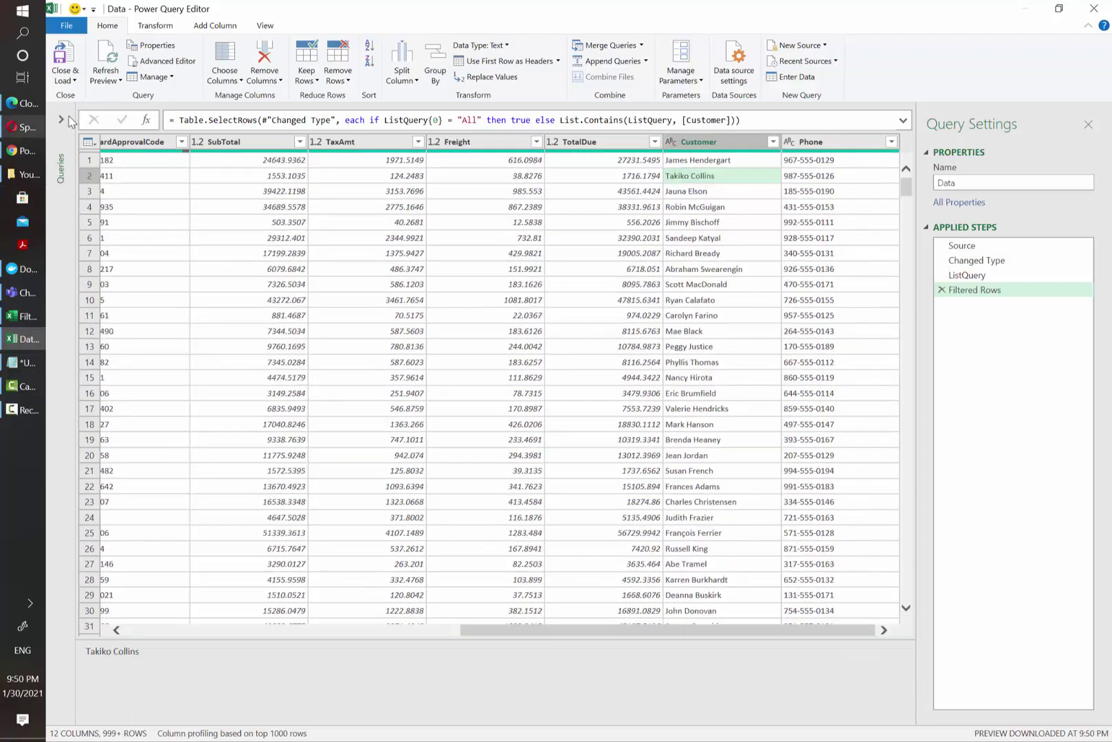
Step: Browse Data method 2's Changed Type preview, then confirm FilterList holds only All
left_click(62, 119)
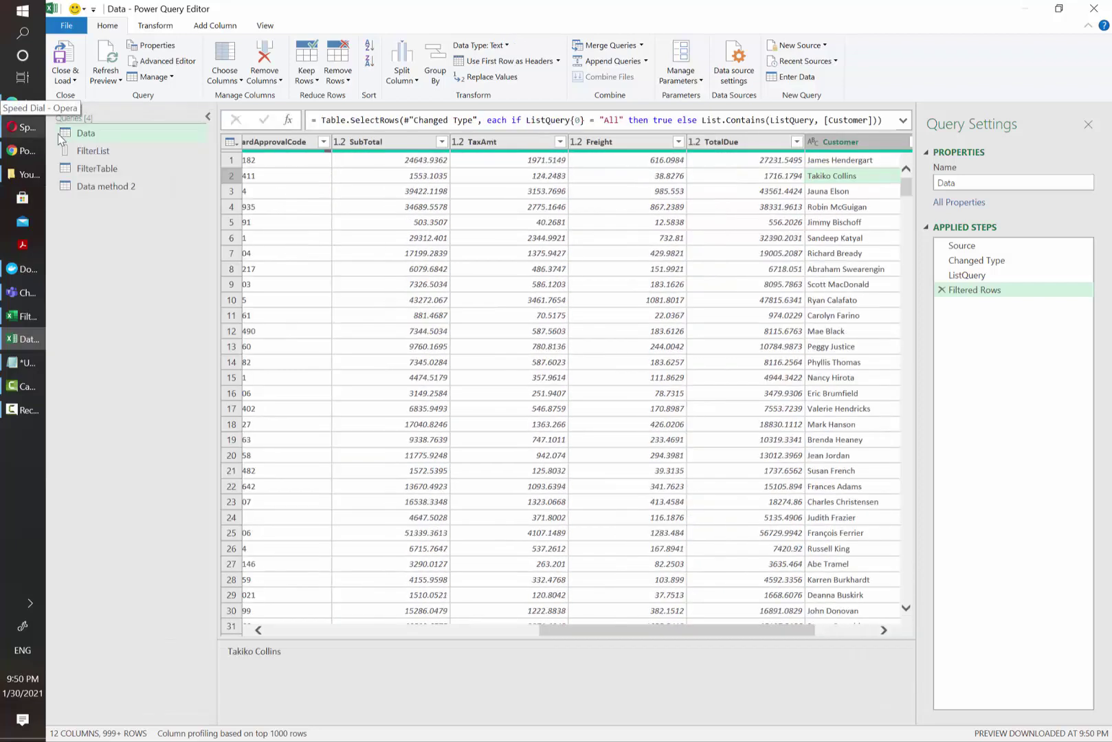
left_click(96, 194)
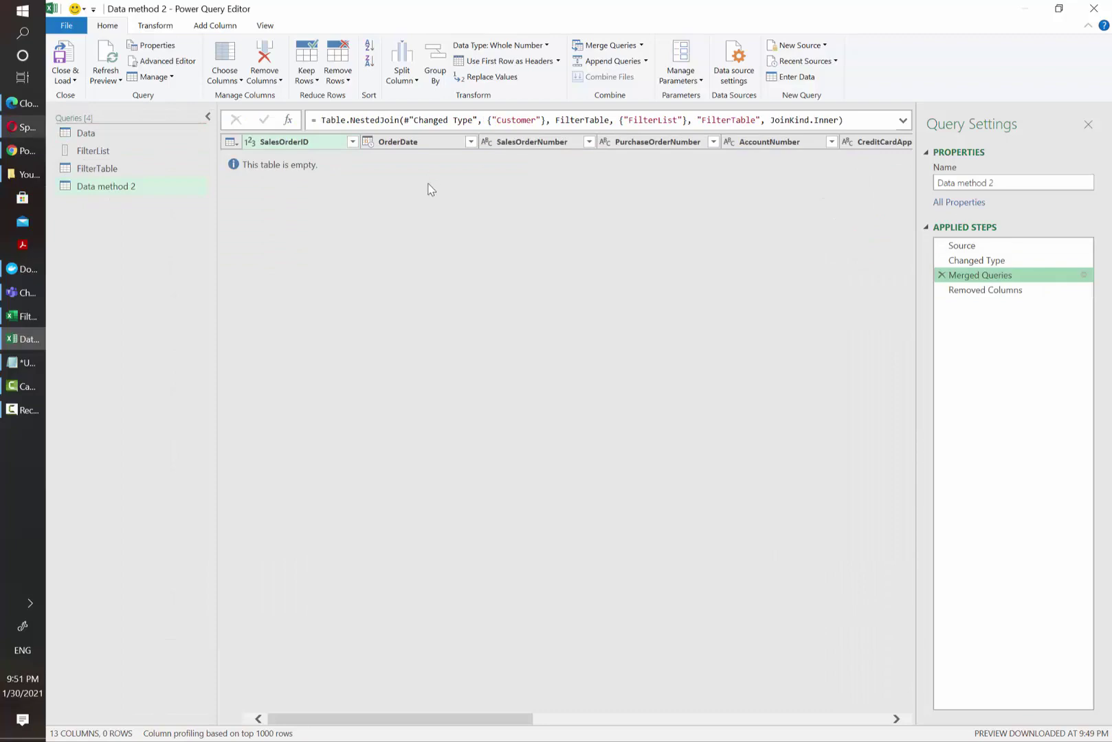
left_click(977, 261)
scroll(695, 165, "right", 5)
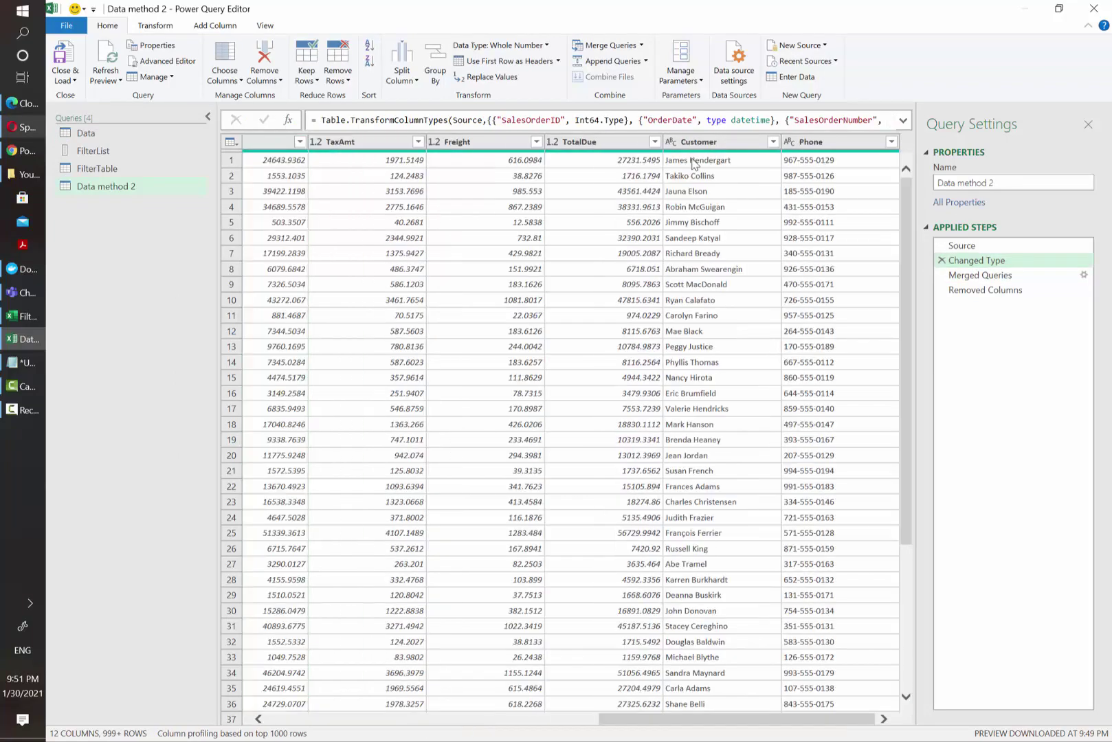
scroll(733, 506, "down", 15)
scroll(733, 506, "down", 20)
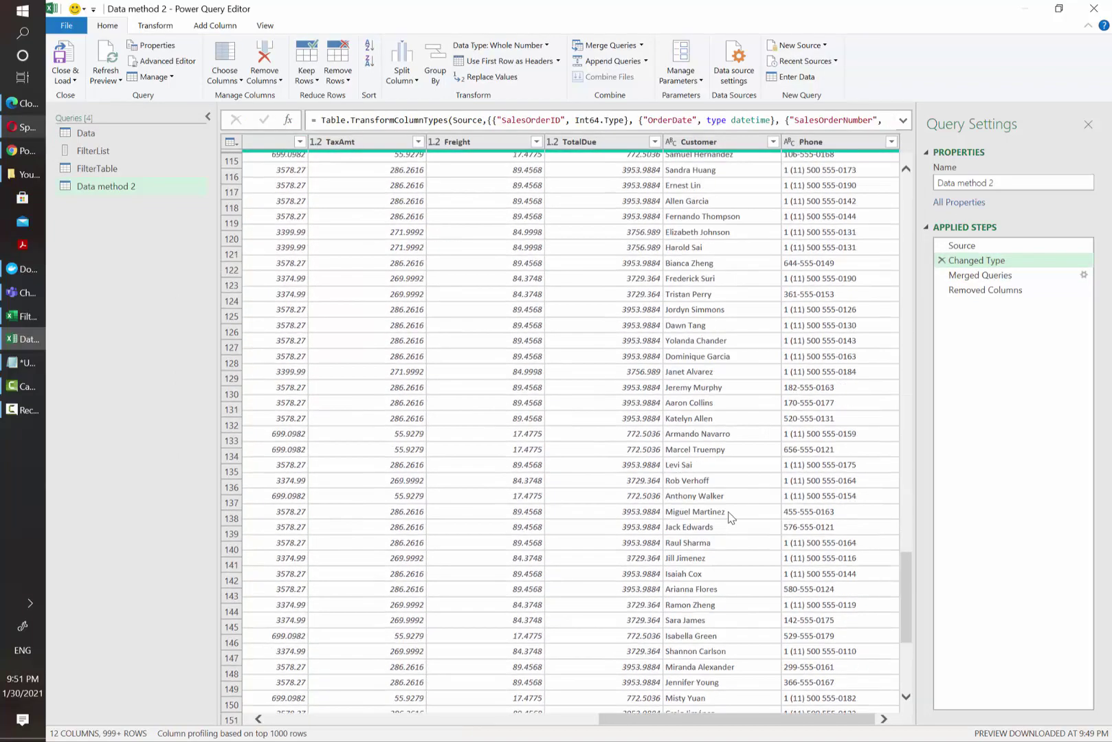
scroll(729, 512, "down", 20)
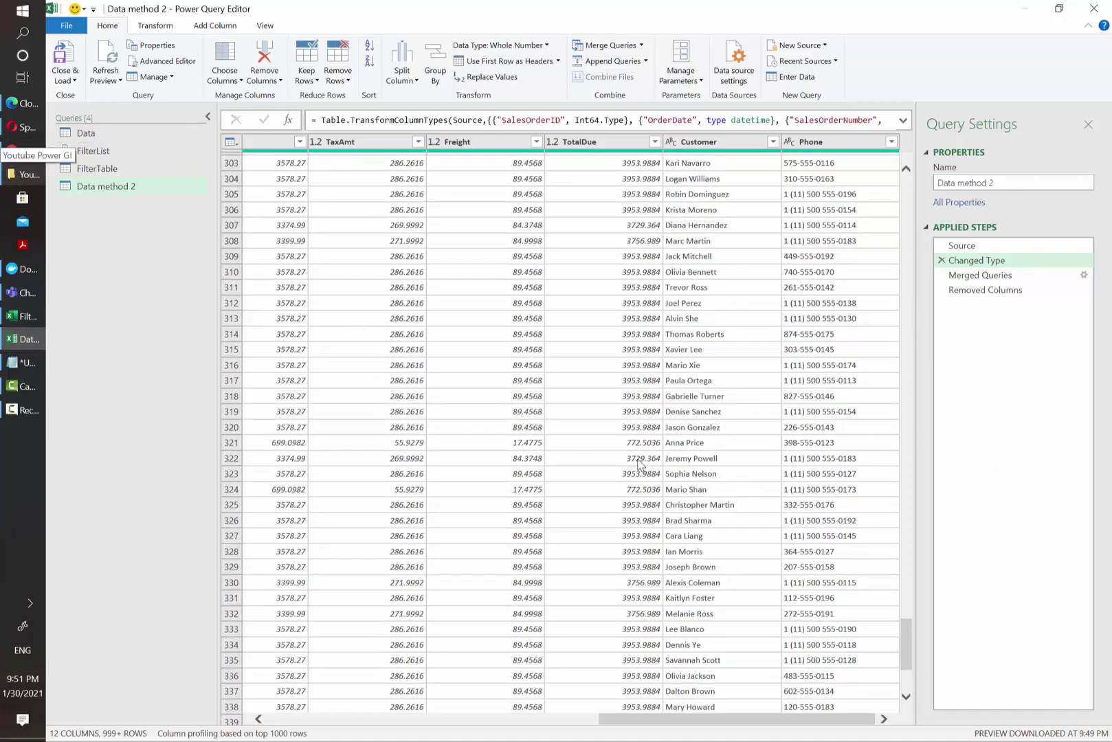
scroll(672, 484, "down", 4)
scroll(787, 486, "down", 9)
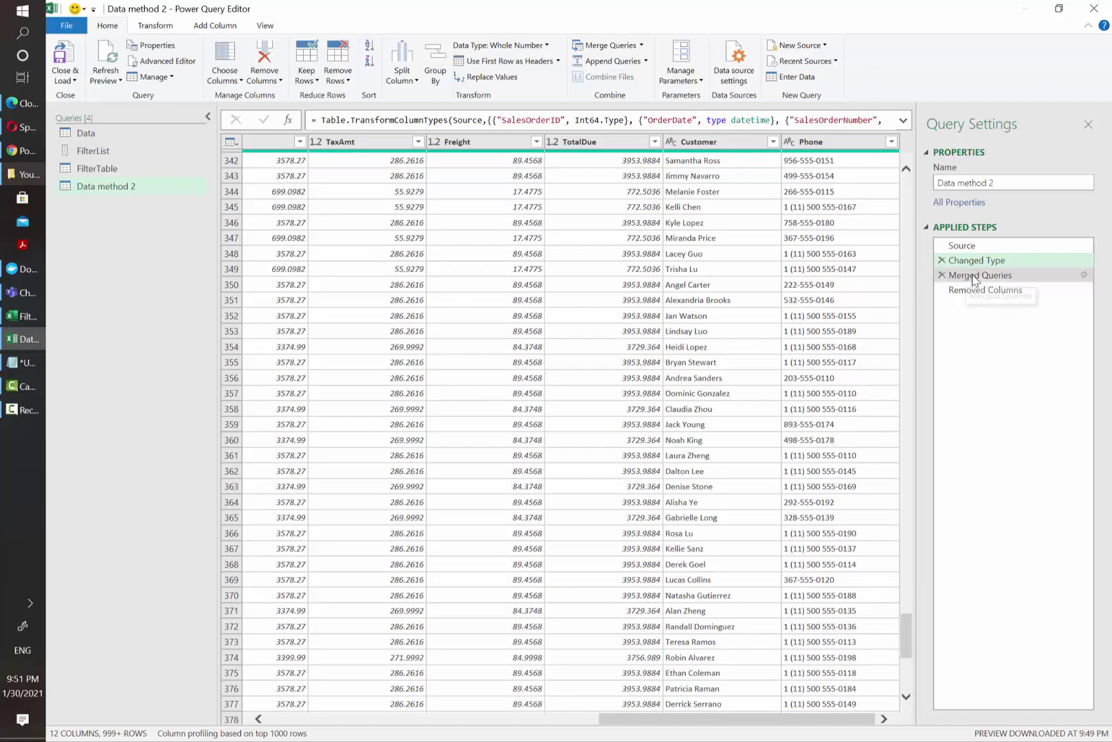
left_click(77, 151)
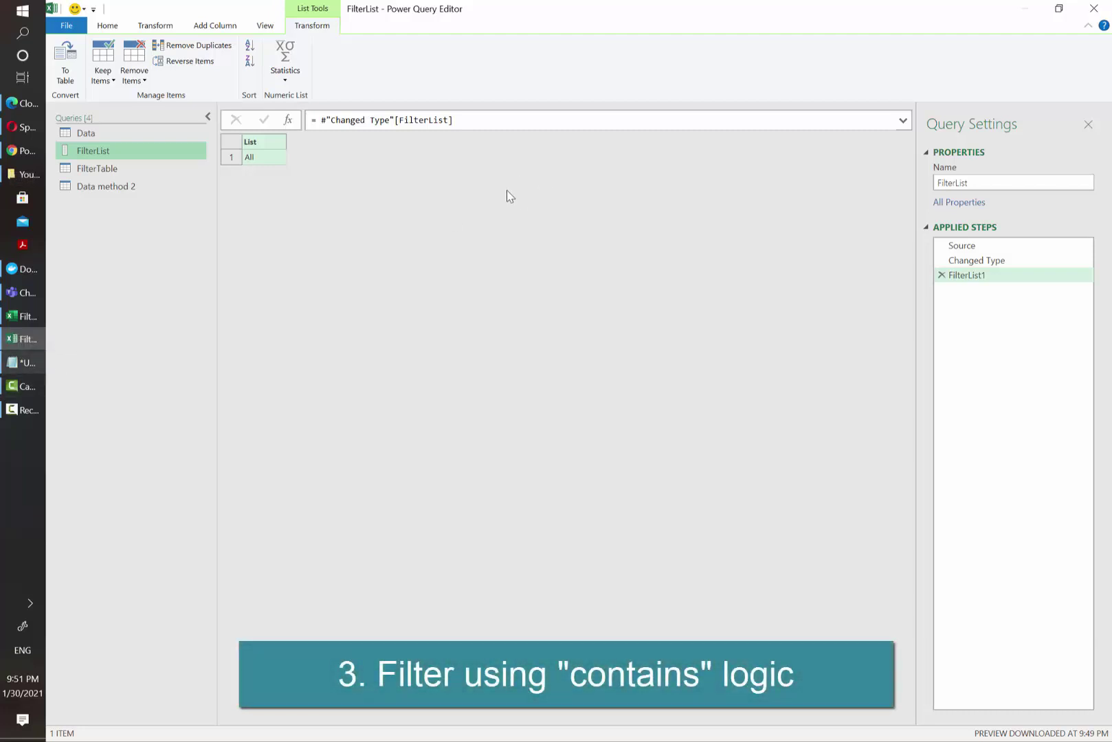
Step: Close & Load the queries and go to the Filter sheet
left_click(107, 28)
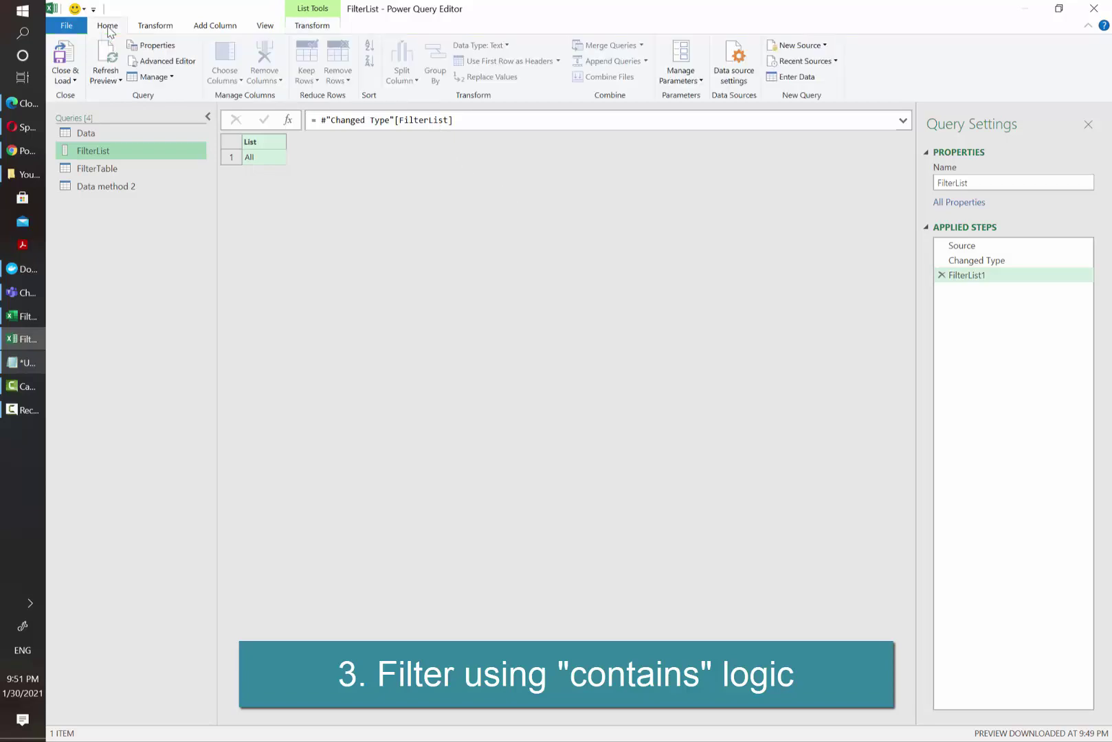
left_click(66, 55)
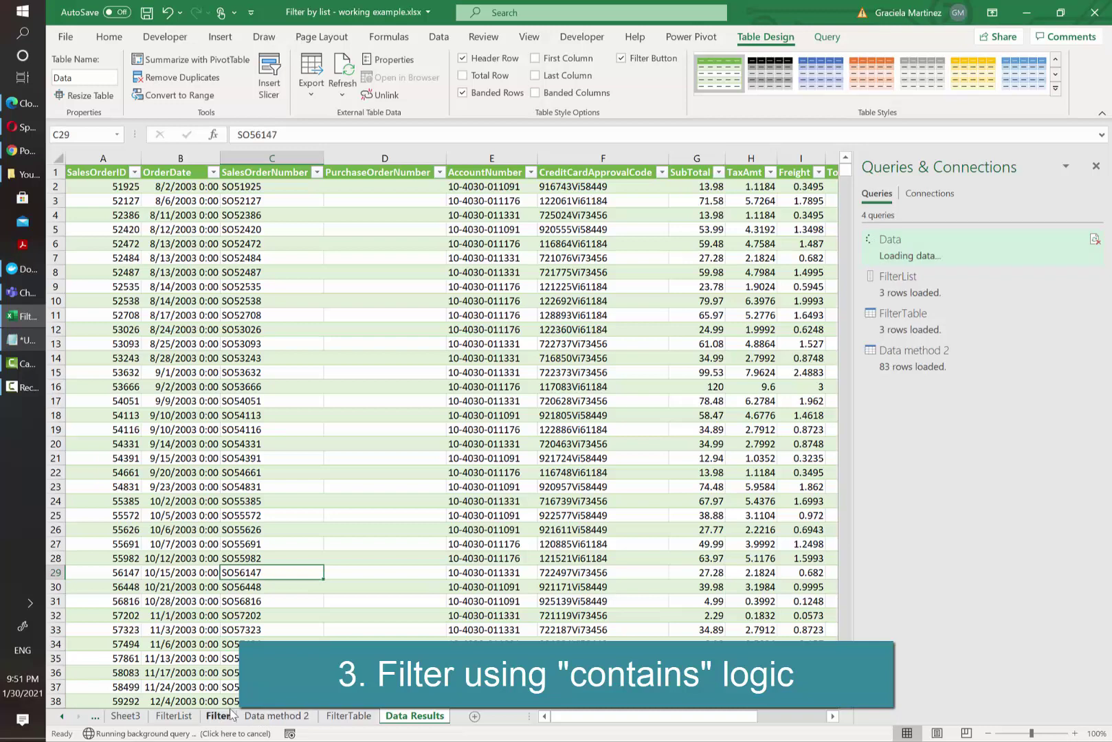
left_click(218, 715)
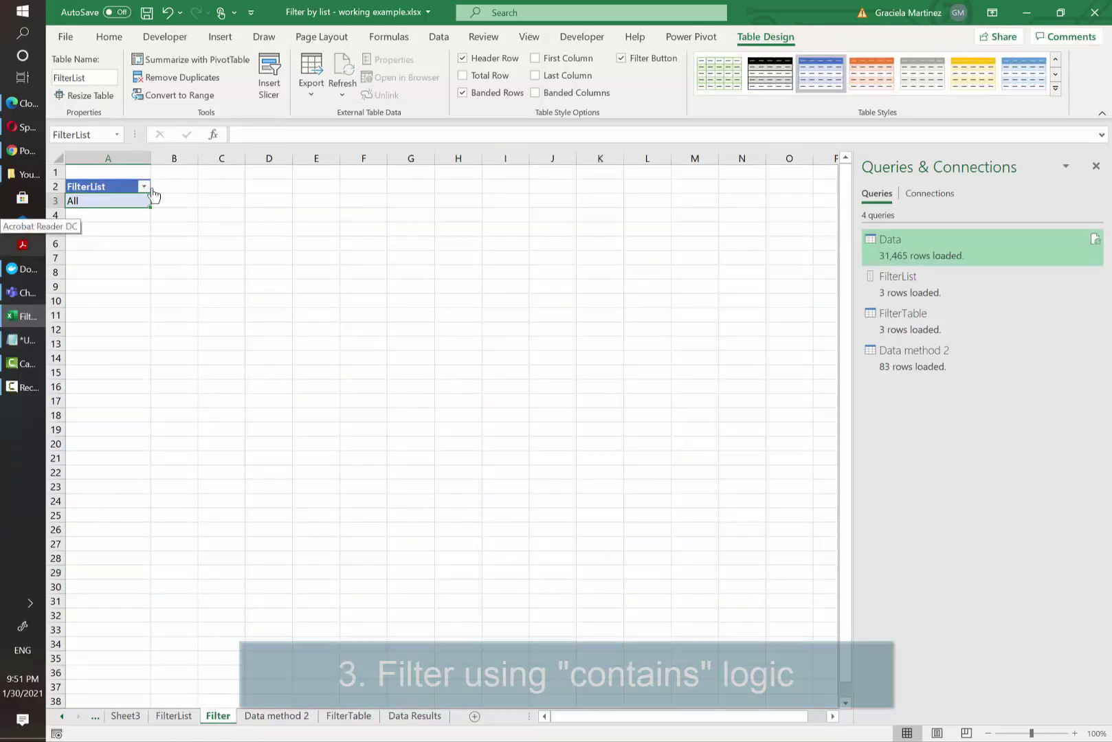
left_click(176, 246)
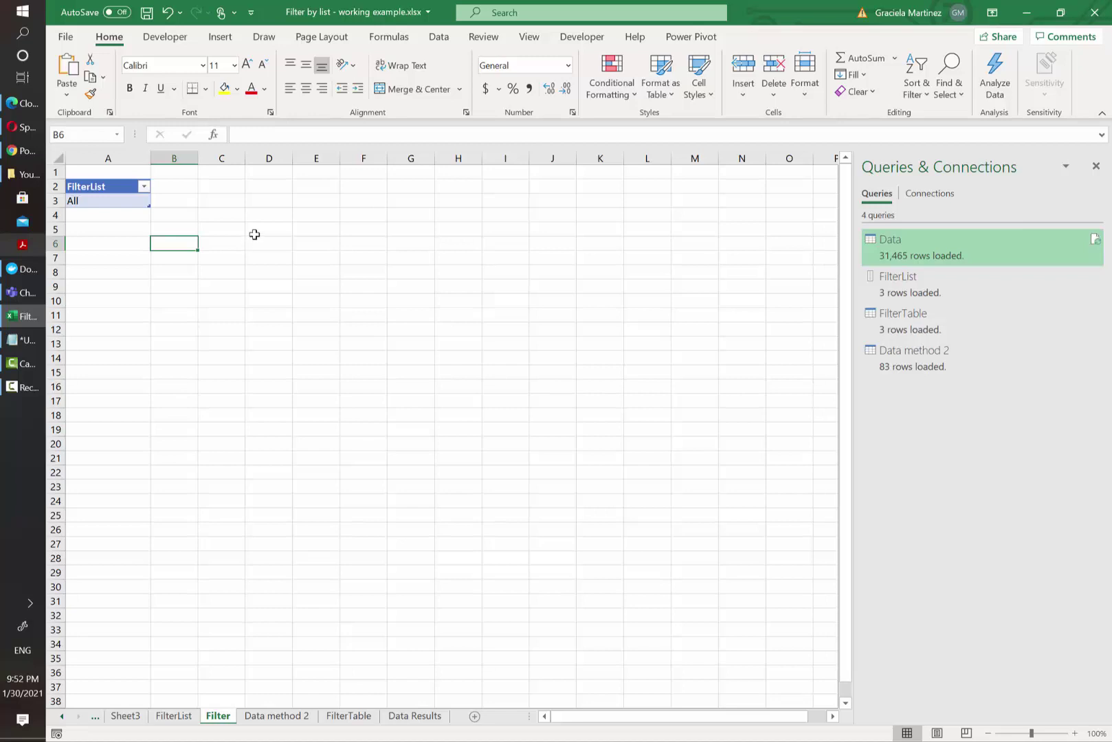
Step: Replace All in FilterList with a partial customer-name keyword, then view the Data Results sheet
left_click(142, 201)
type("N")
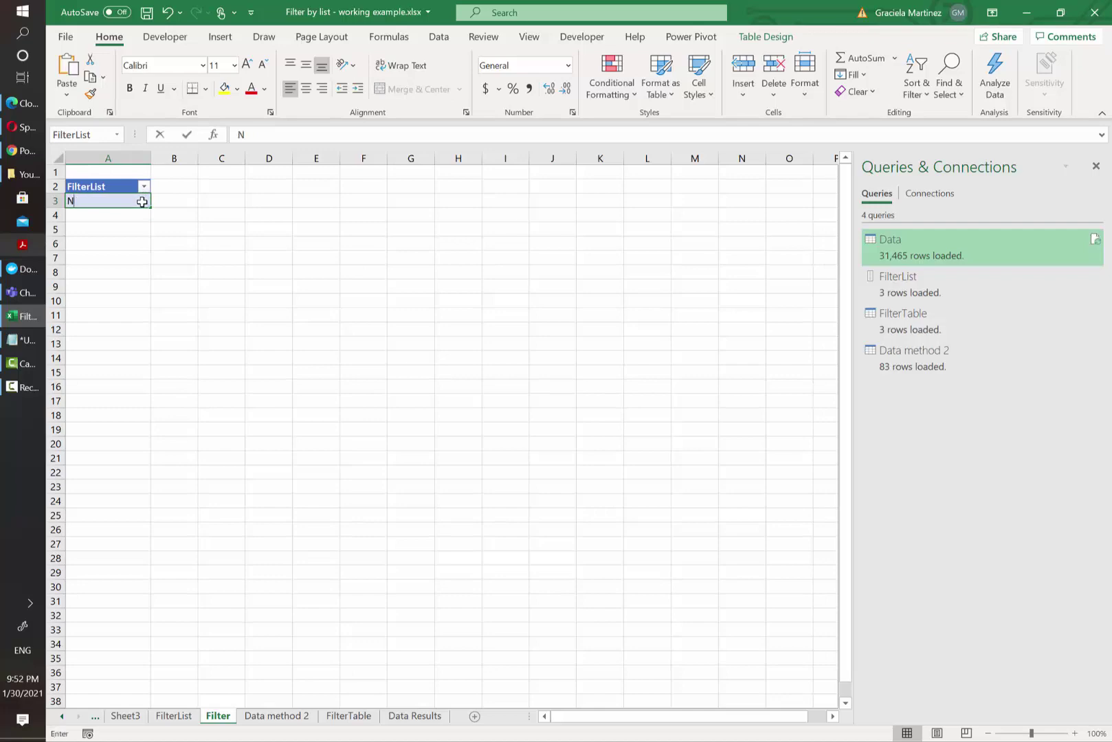
type("anc")
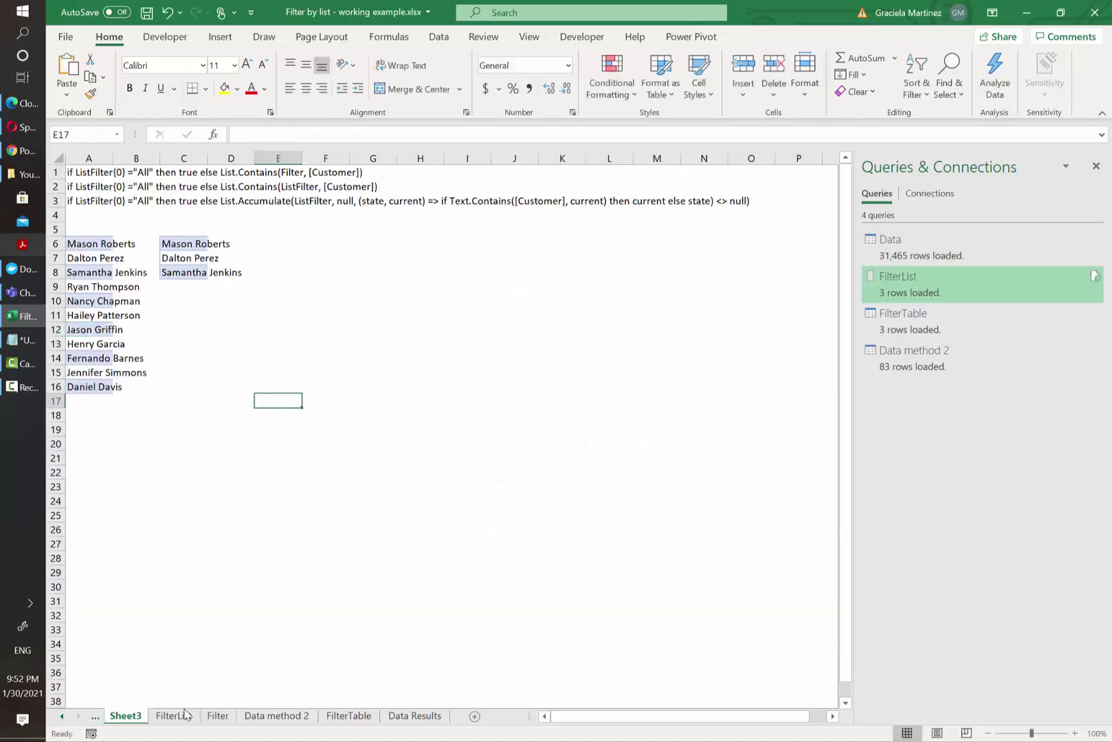
left_click(177, 715)
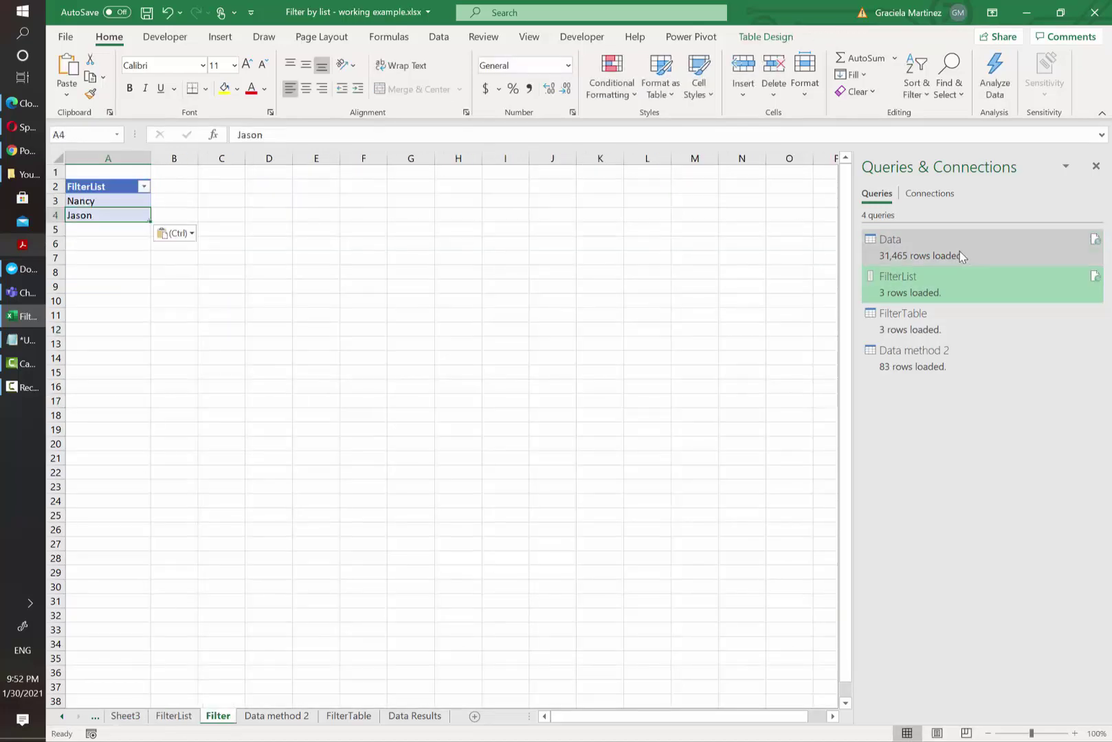
left_click(959, 251)
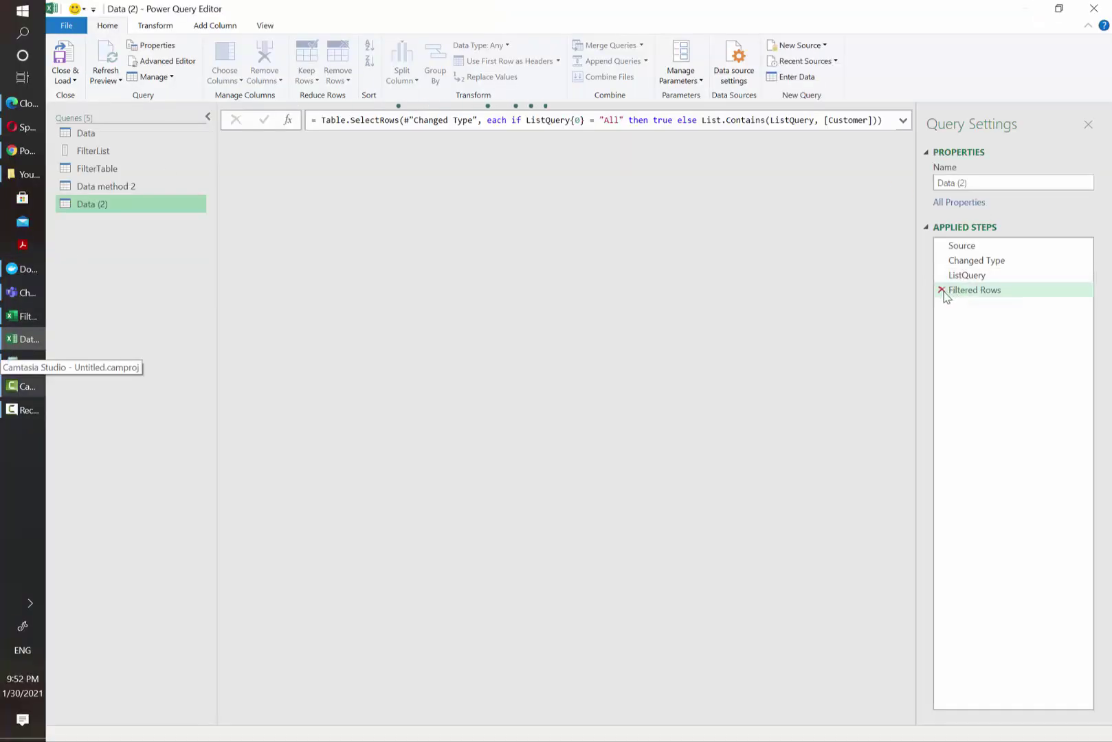
Step: Delete the Filtered Rows step, review List.Accumulate in the Notepad notes, and bring up the DataChant article
left_click(942, 290)
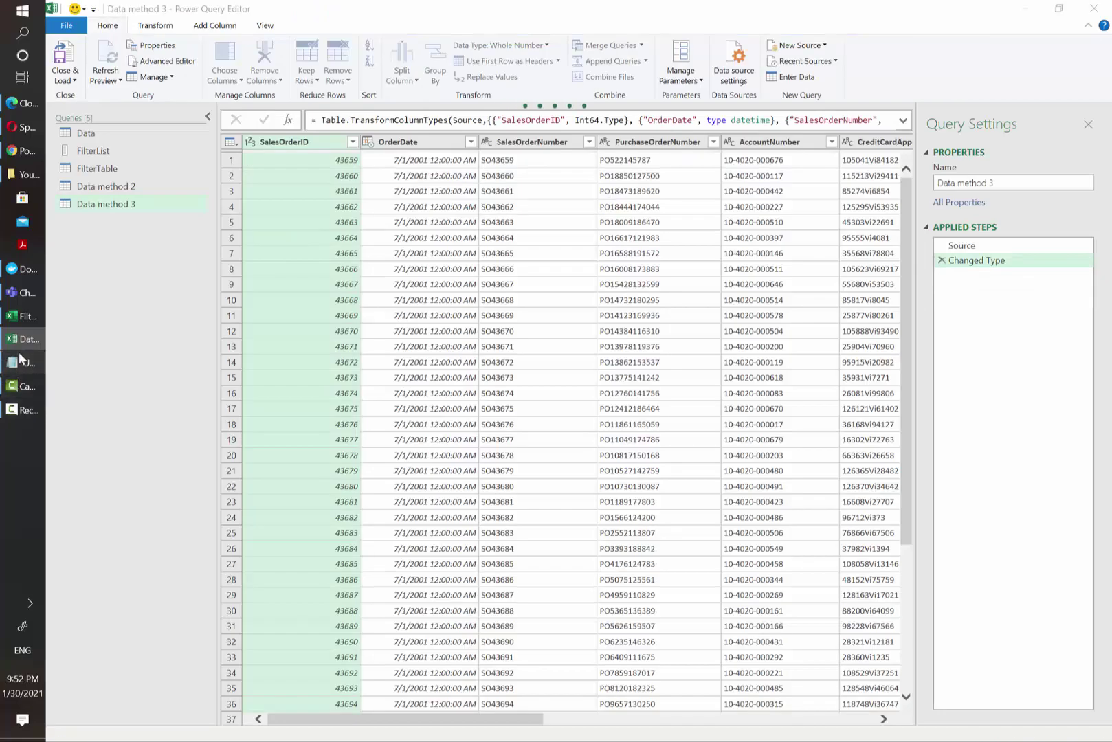
left_click(23, 362)
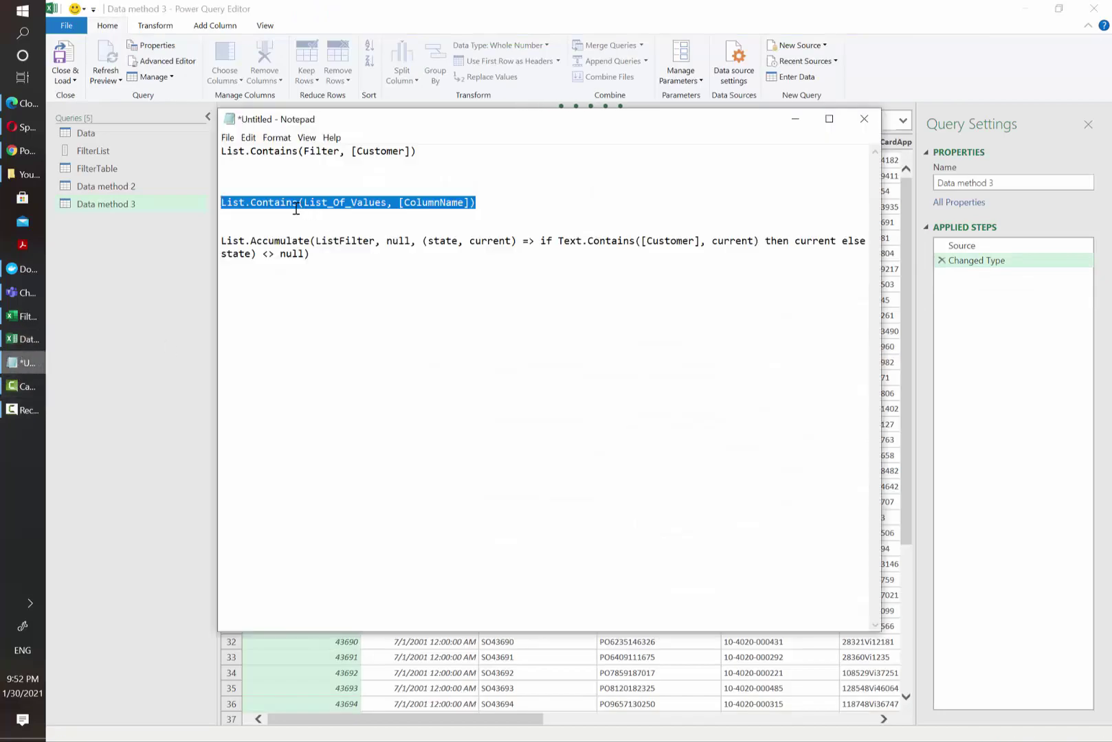
left_click_drag(220, 240, 311, 239)
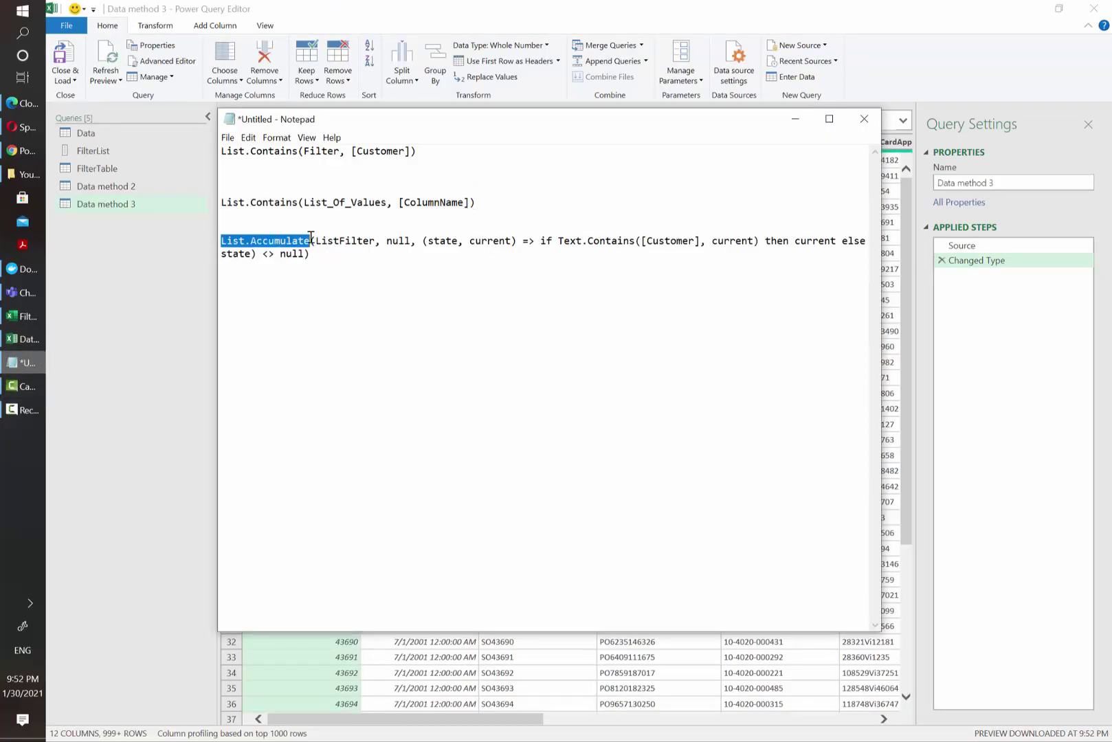
left_click(364, 253)
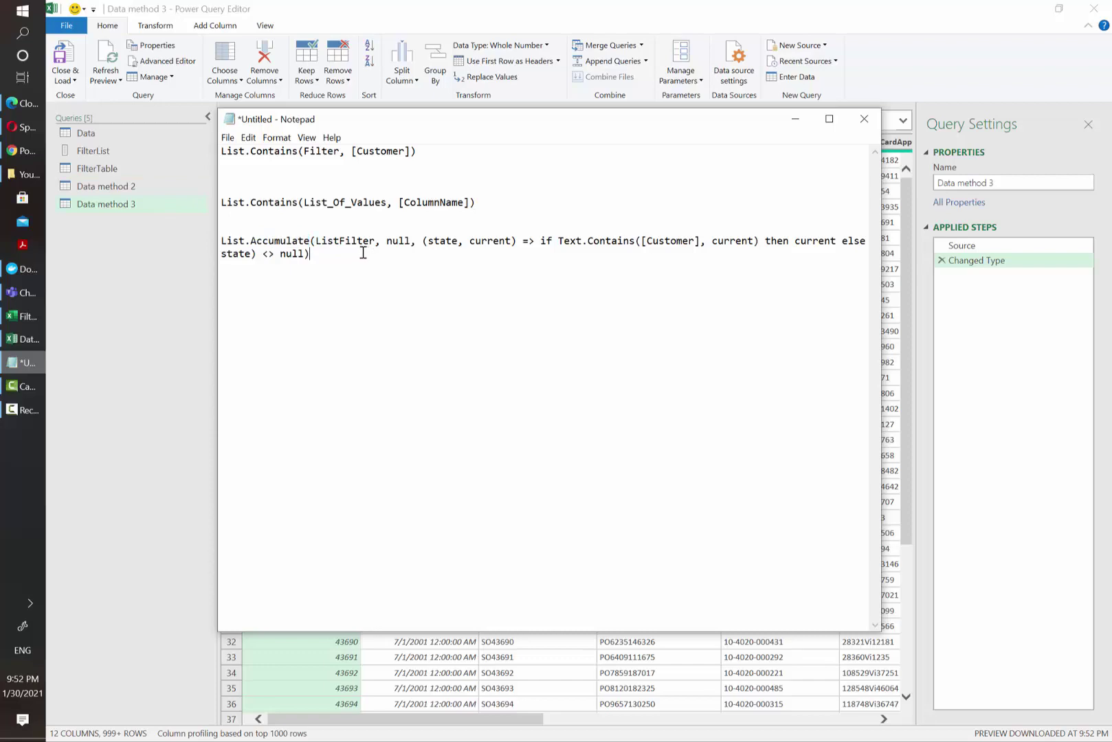
left_click(21, 151)
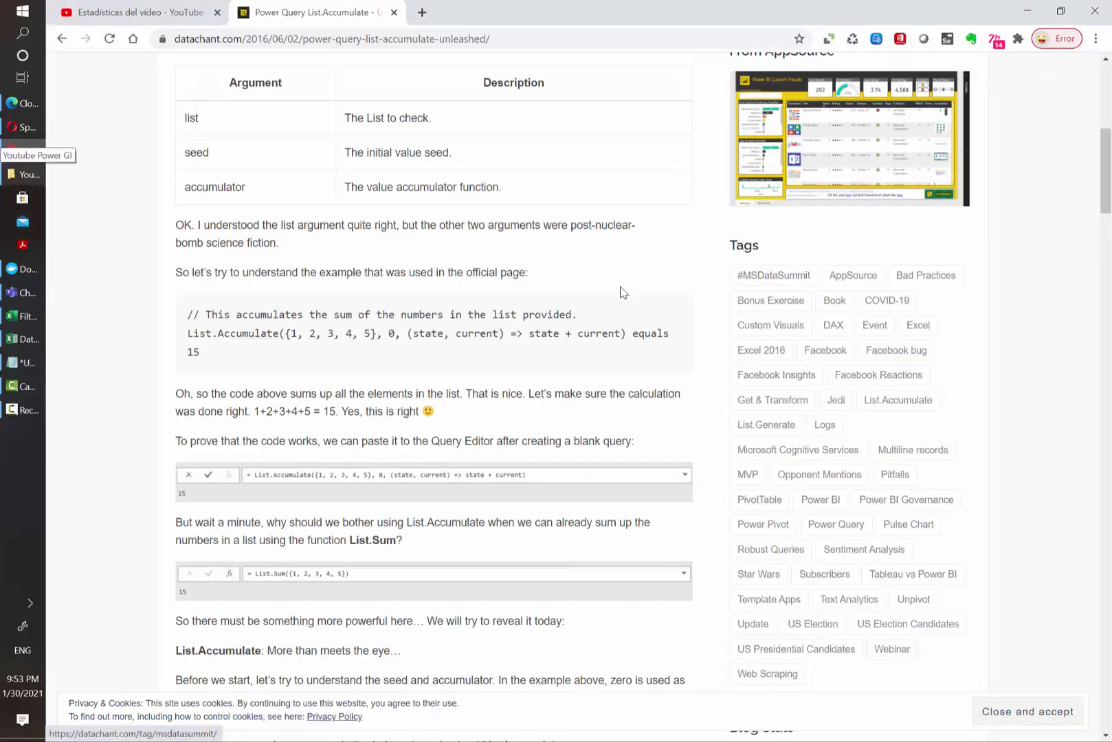
scroll(427, 352, "up", 1)
scroll(447, 372, "down", 7)
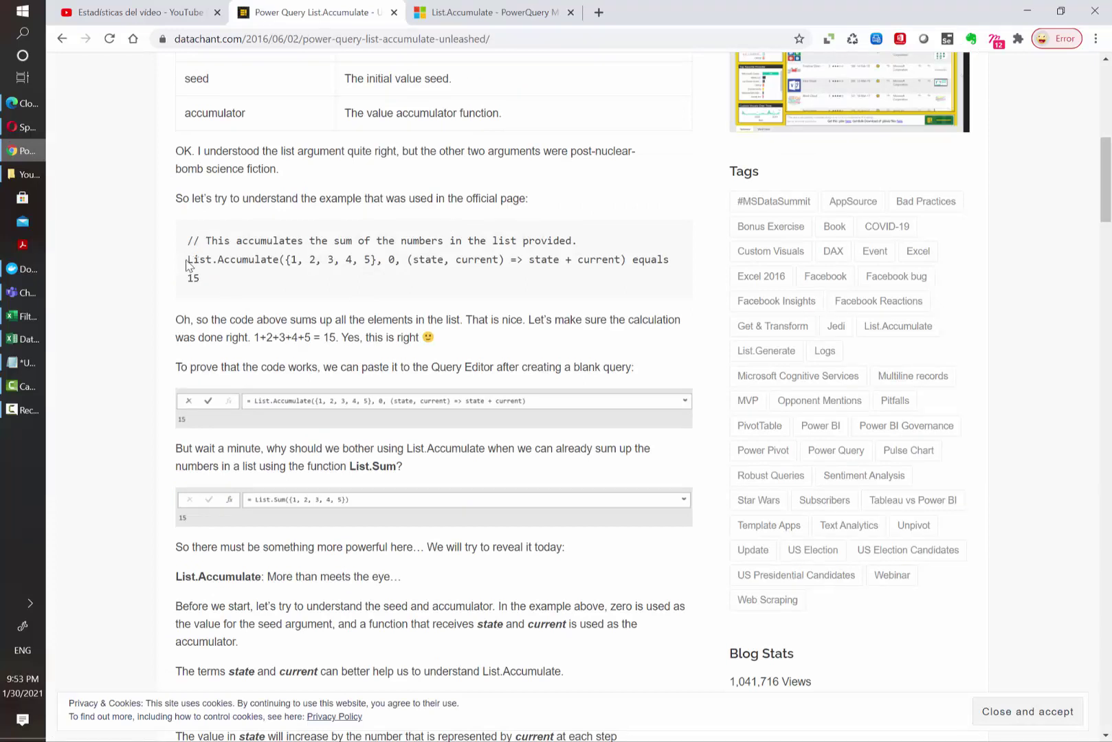
left_click_drag(187, 265, 627, 262)
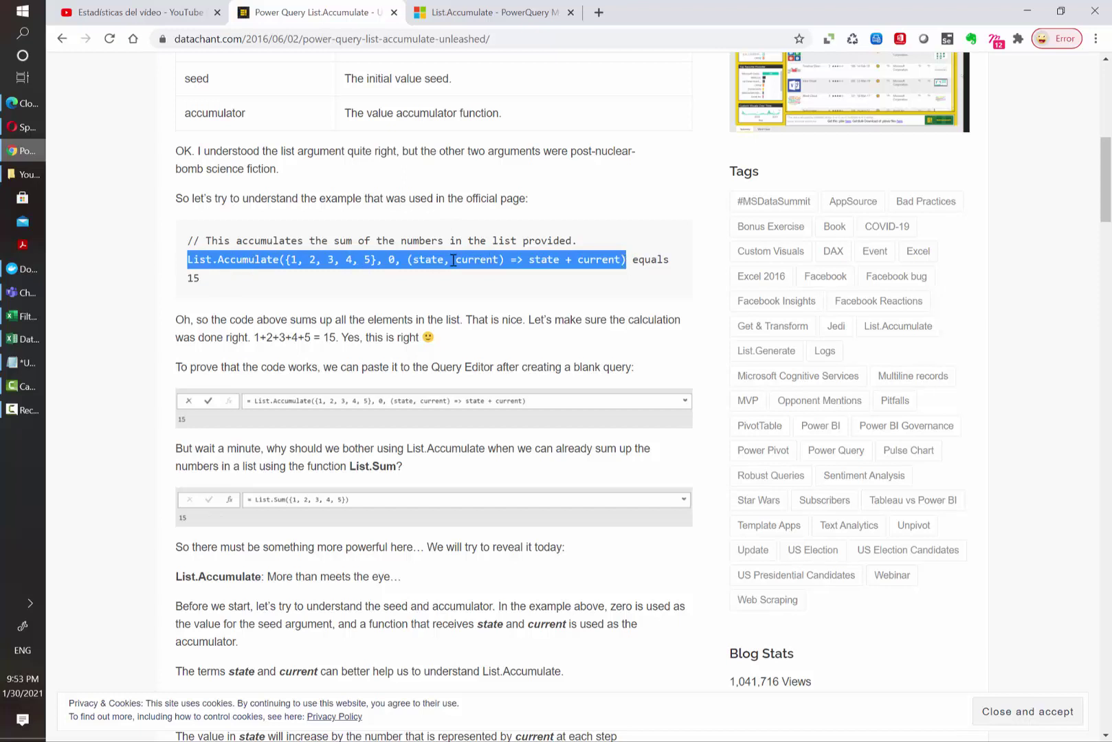
left_click_drag(285, 260, 377, 259)
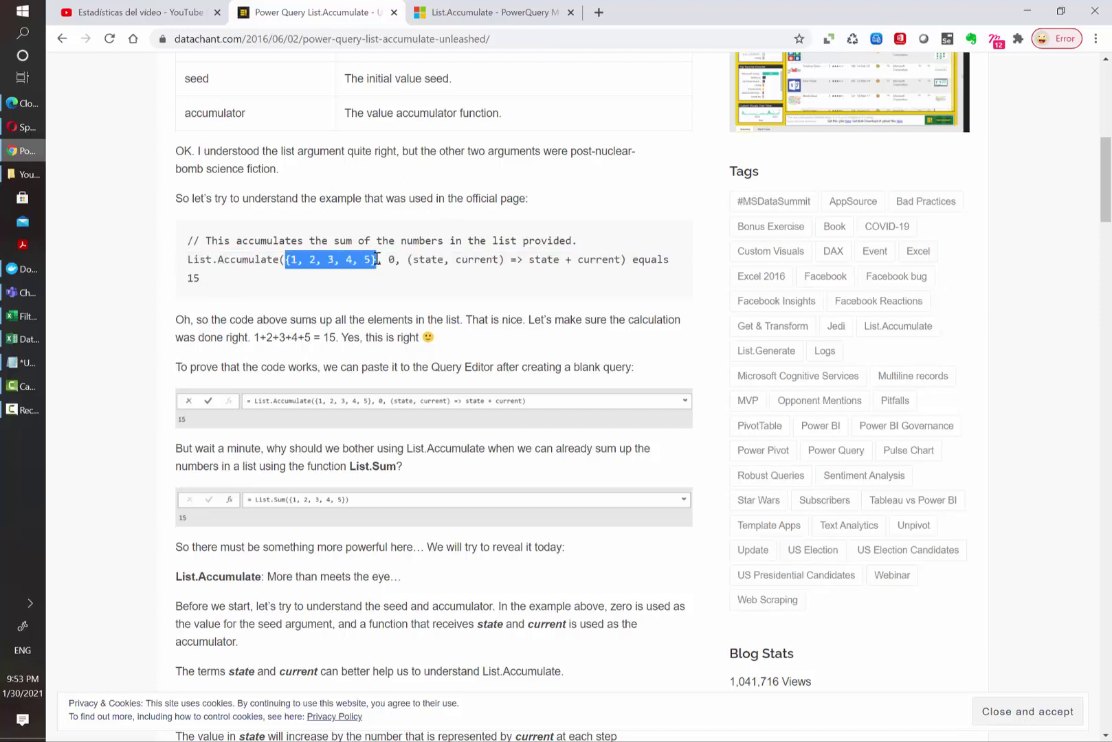
left_click_drag(284, 260, 382, 260)
left_click(378, 262)
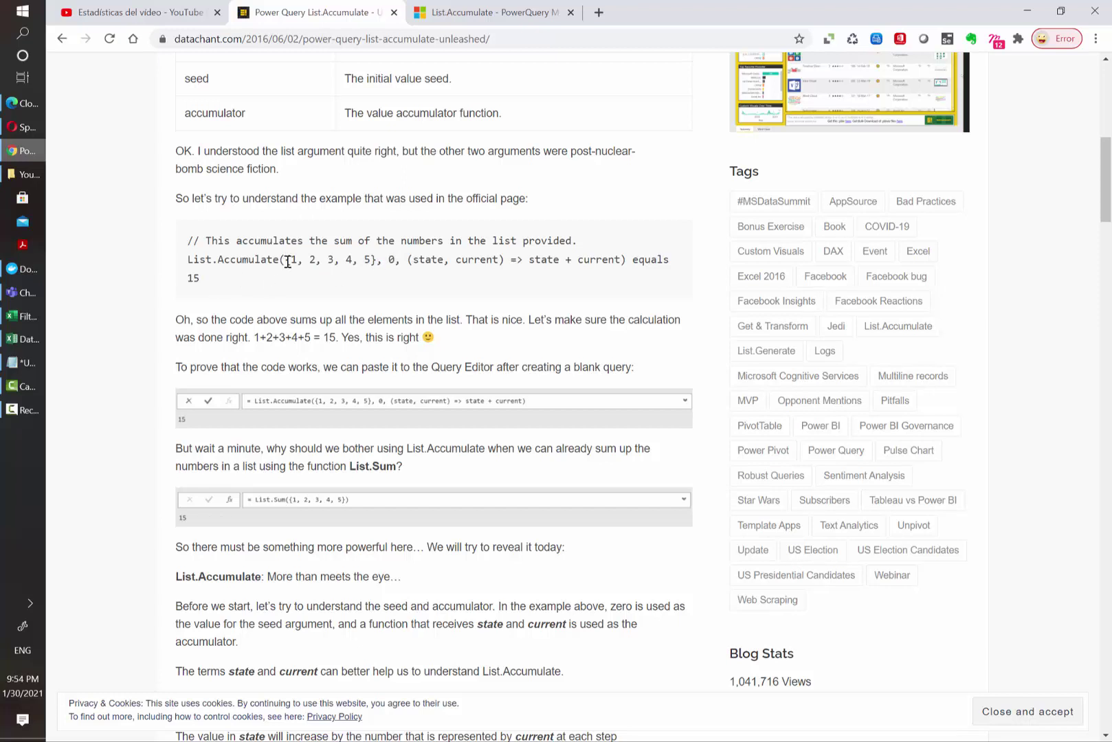
double_click(391, 261)
left_click(368, 260)
left_click_drag(409, 261, 506, 255)
left_click(498, 260)
double_click(430, 260)
left_click(507, 255)
left_click_drag(511, 259, 497, 259)
left_click(481, 259)
double_click(480, 258)
left_click(481, 258)
double_click(479, 260)
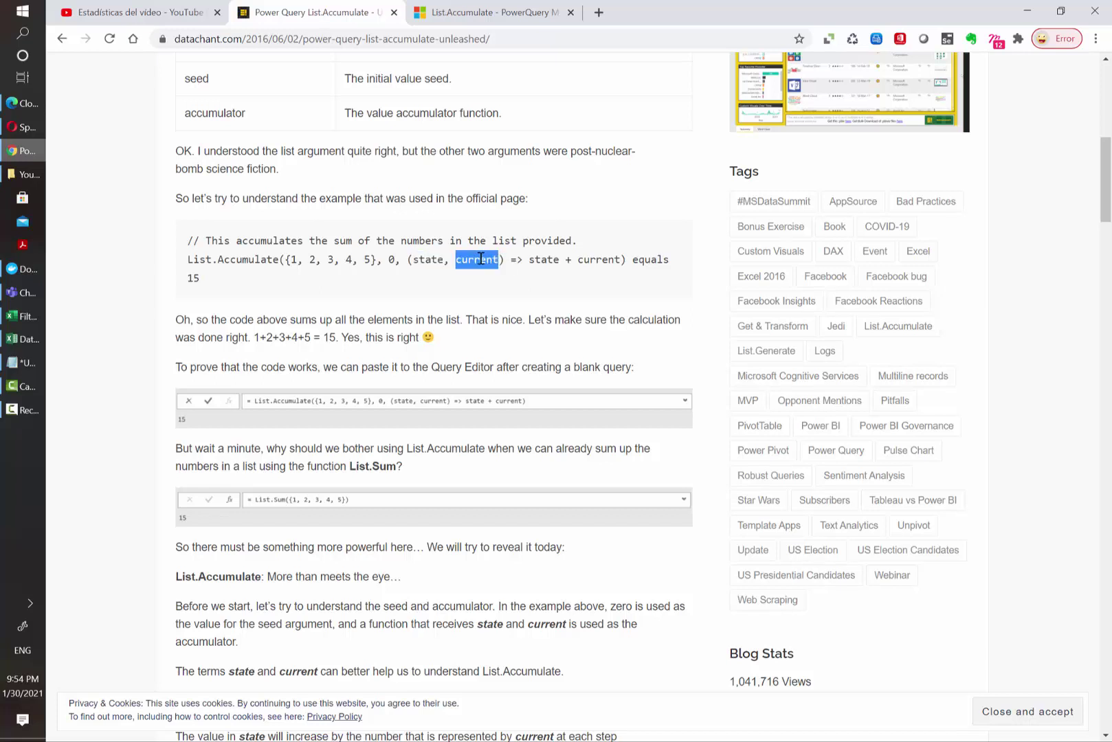
left_click(478, 261)
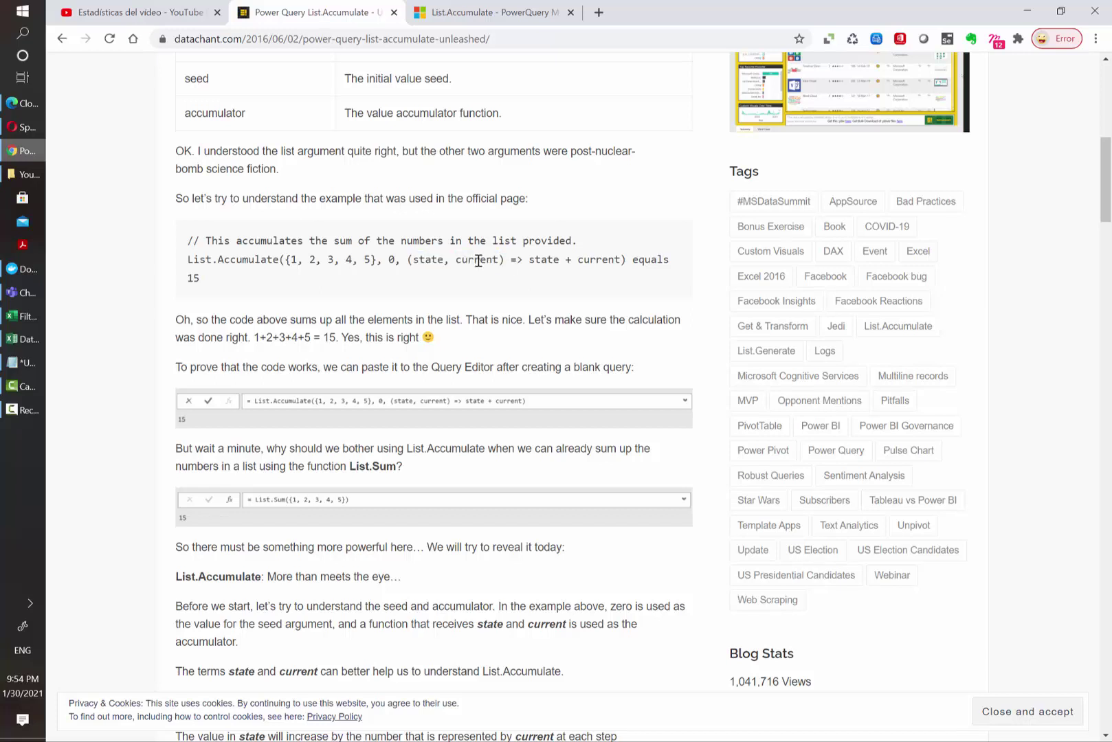
double_click(431, 261)
double_click(486, 259)
left_click(484, 265)
scroll(529, 413, "down", 6)
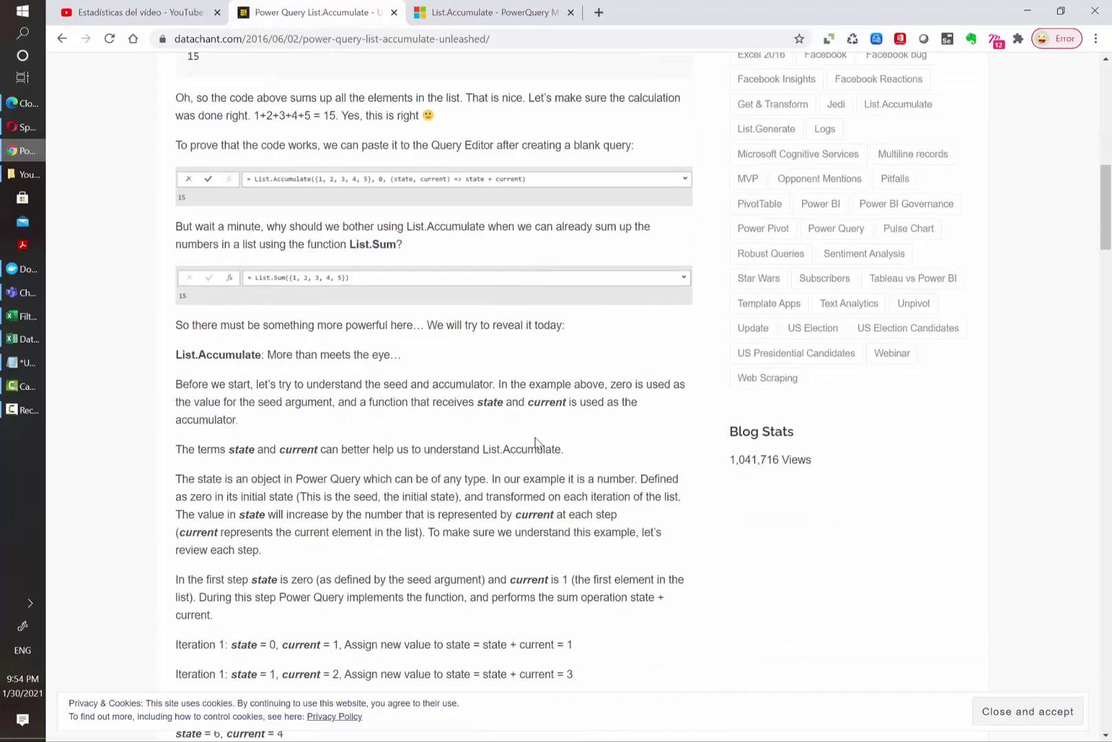
scroll(529, 448, "down", 1)
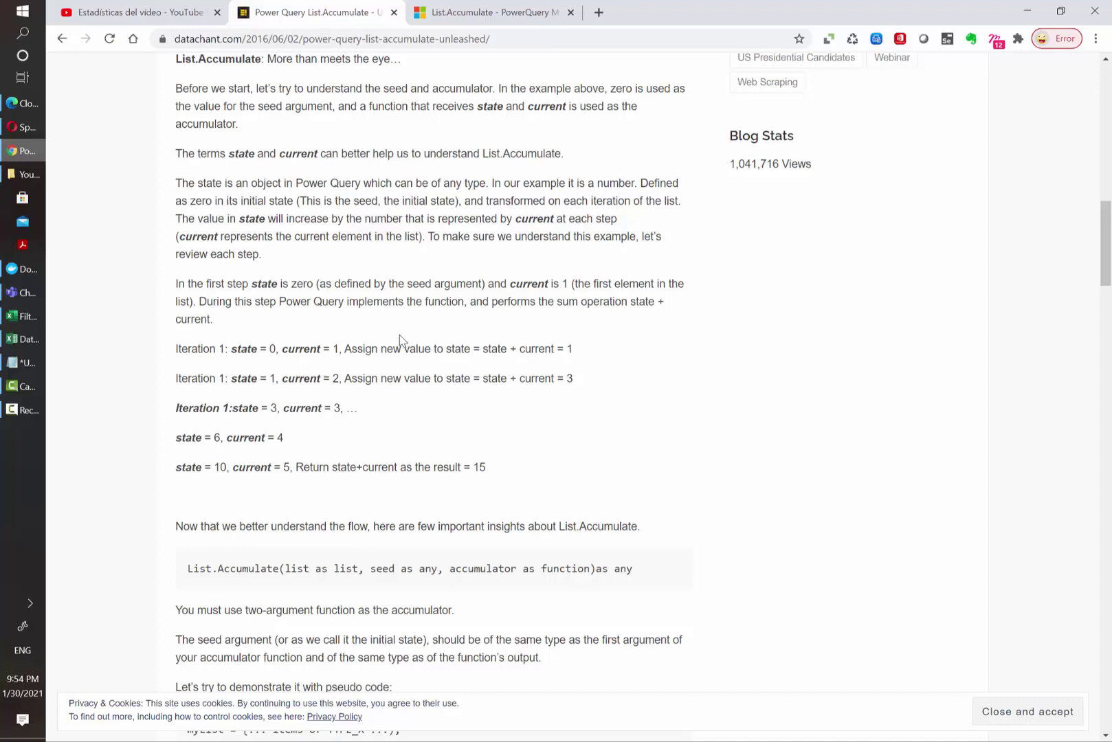
Step: In the Notepad draft, walk through List_Of_Values, the null seed, and the Text.Contains condition
left_click(11, 344)
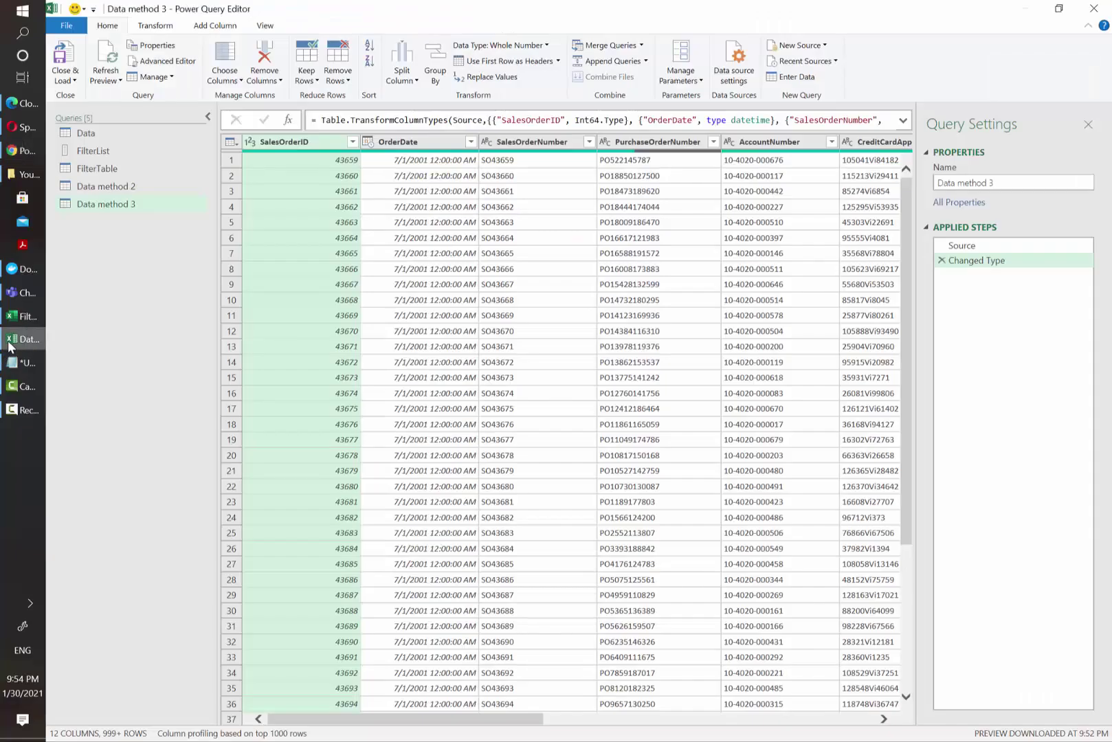
left_click(8, 360)
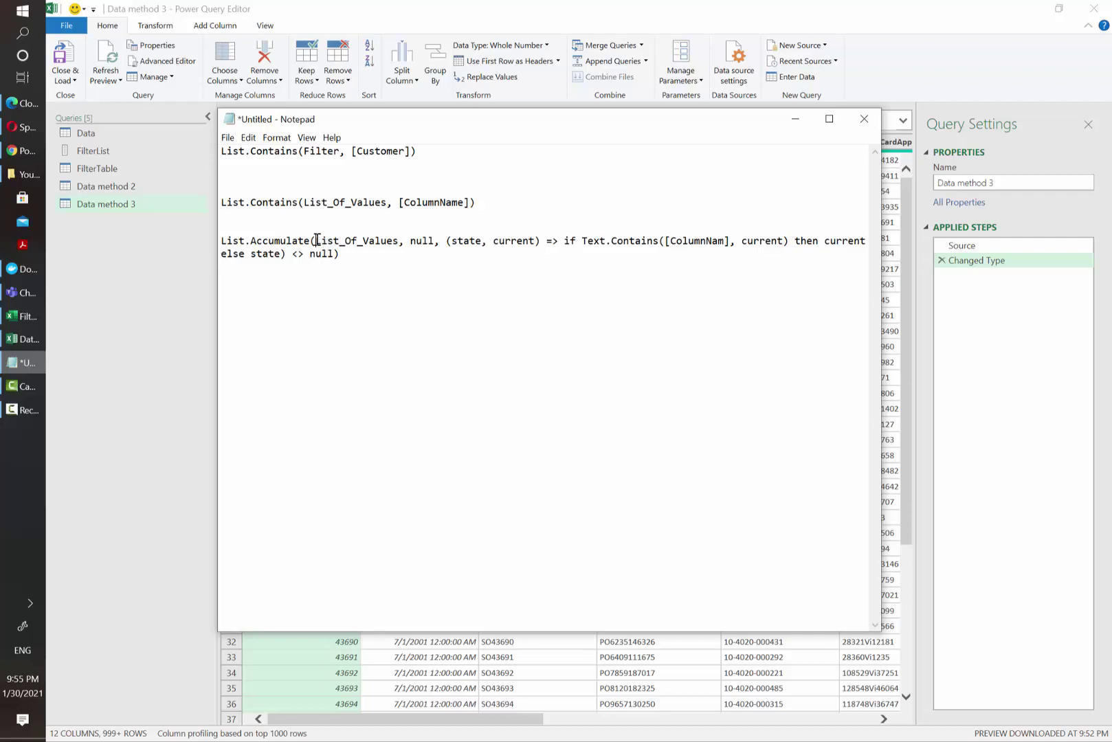
left_click_drag(317, 240, 400, 245)
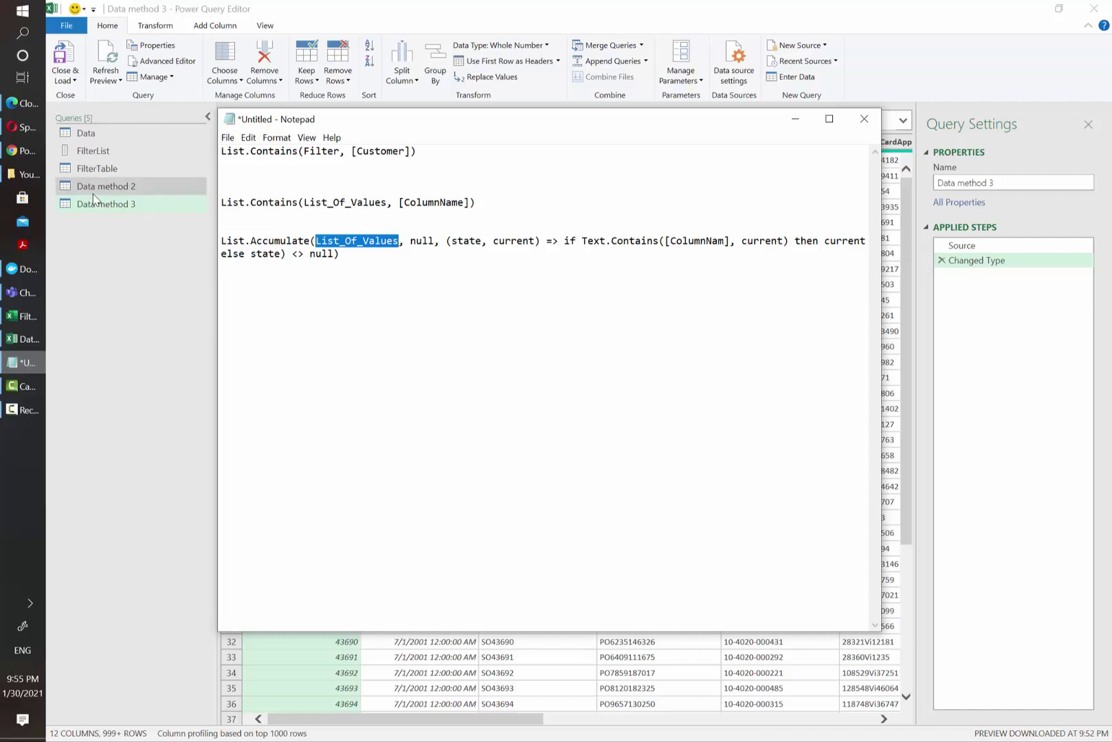
left_click_drag(410, 240, 541, 241)
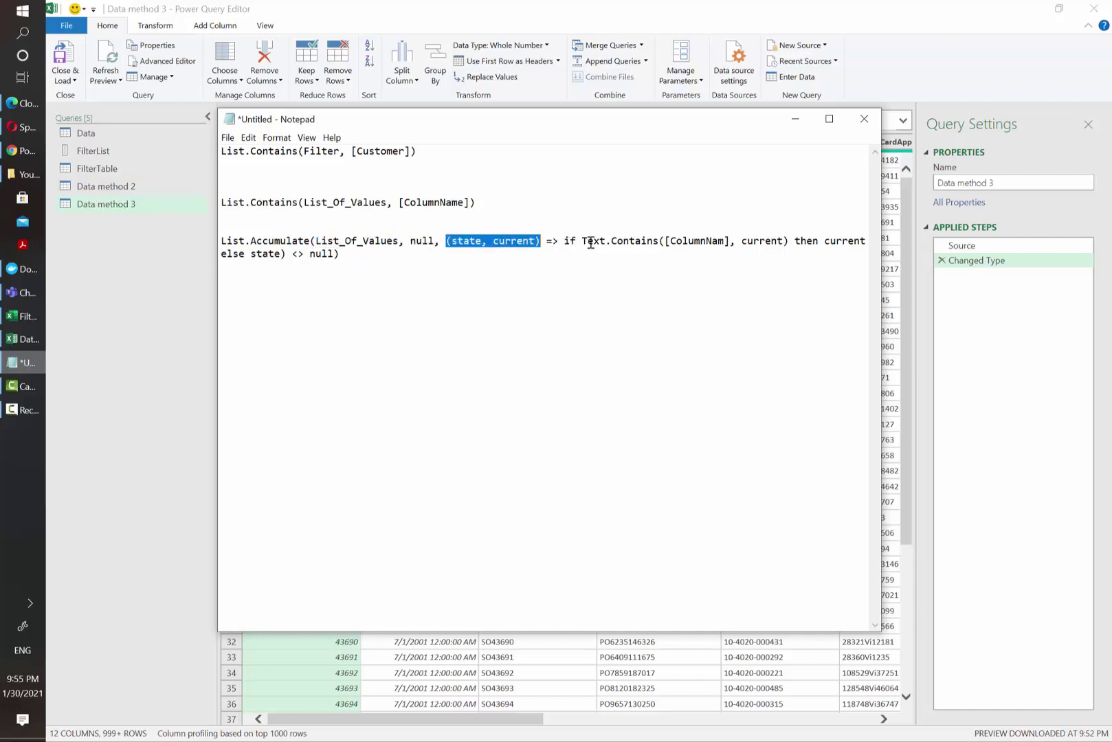
left_click_drag(673, 242, 729, 241)
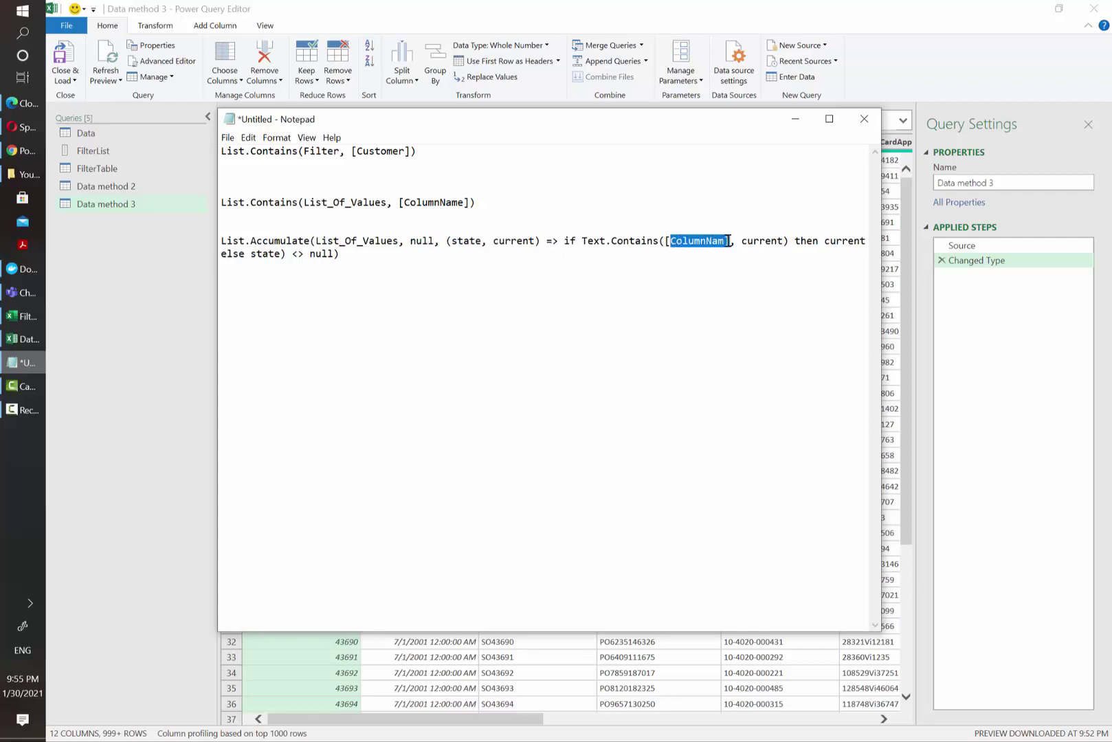
left_click(718, 243)
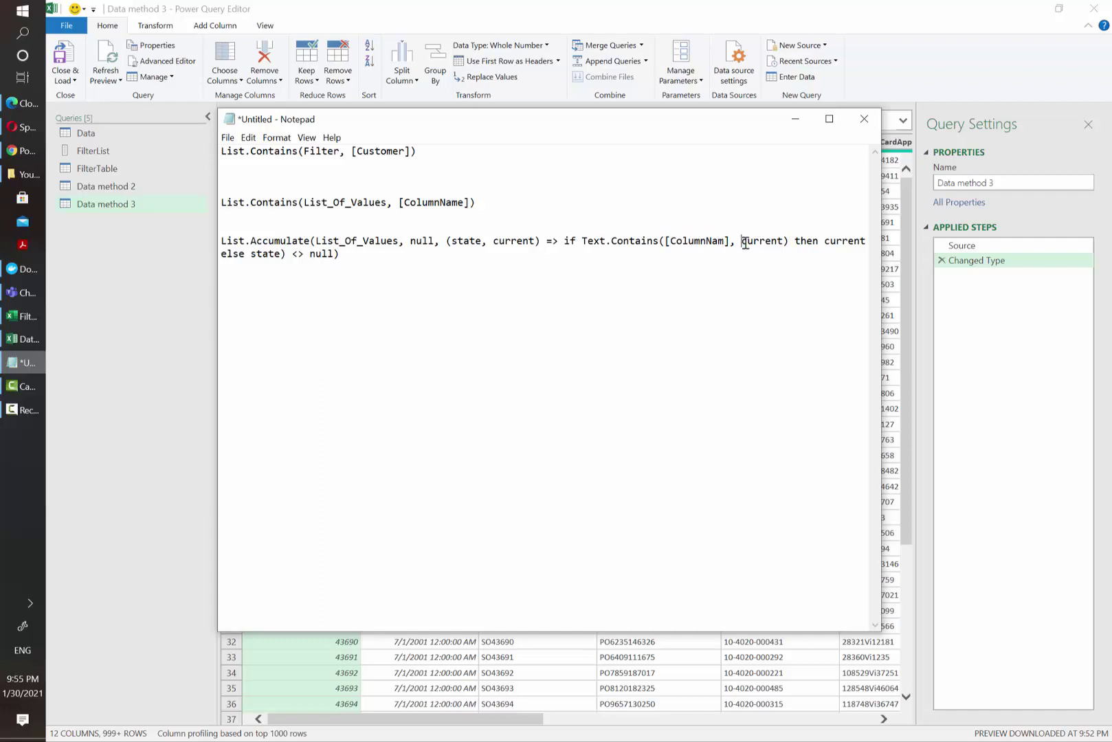
left_click_drag(745, 244, 775, 249)
left_click_drag(788, 241, 589, 238)
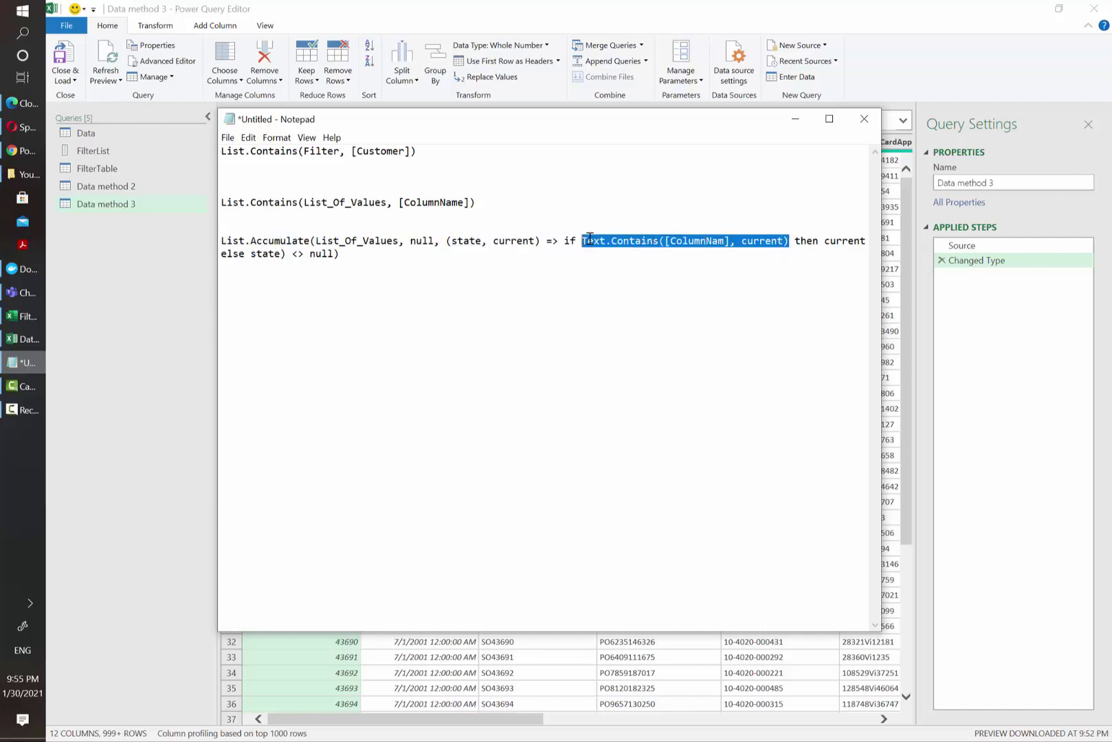
Step: Point out the current/state results and null seed, then select the whole List.Accumulate line
left_click_drag(825, 243, 865, 244)
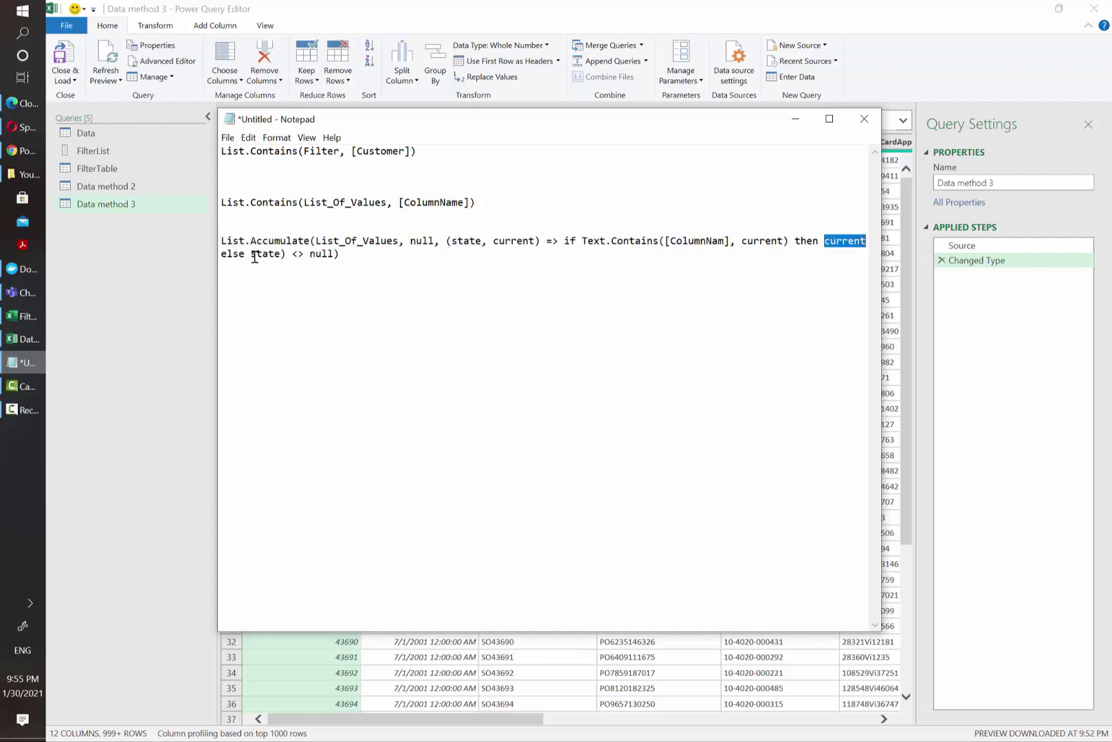
double_click(277, 254)
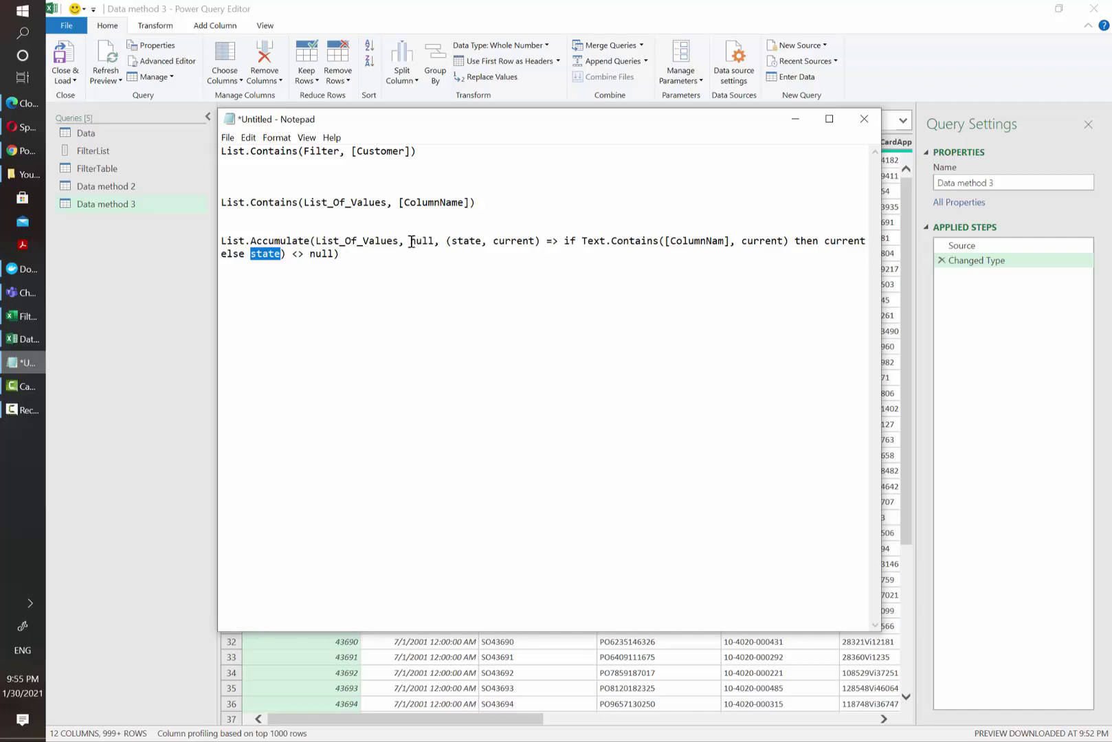
left_click_drag(411, 242, 434, 241)
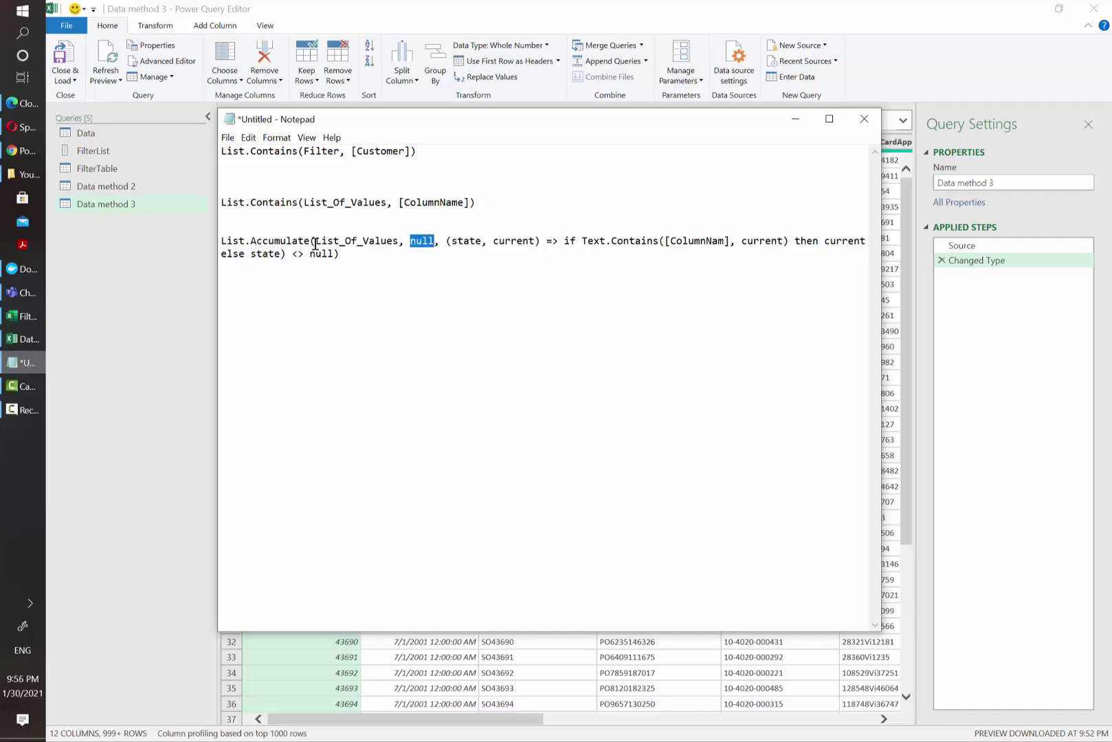
left_click_drag(314, 242, 395, 237)
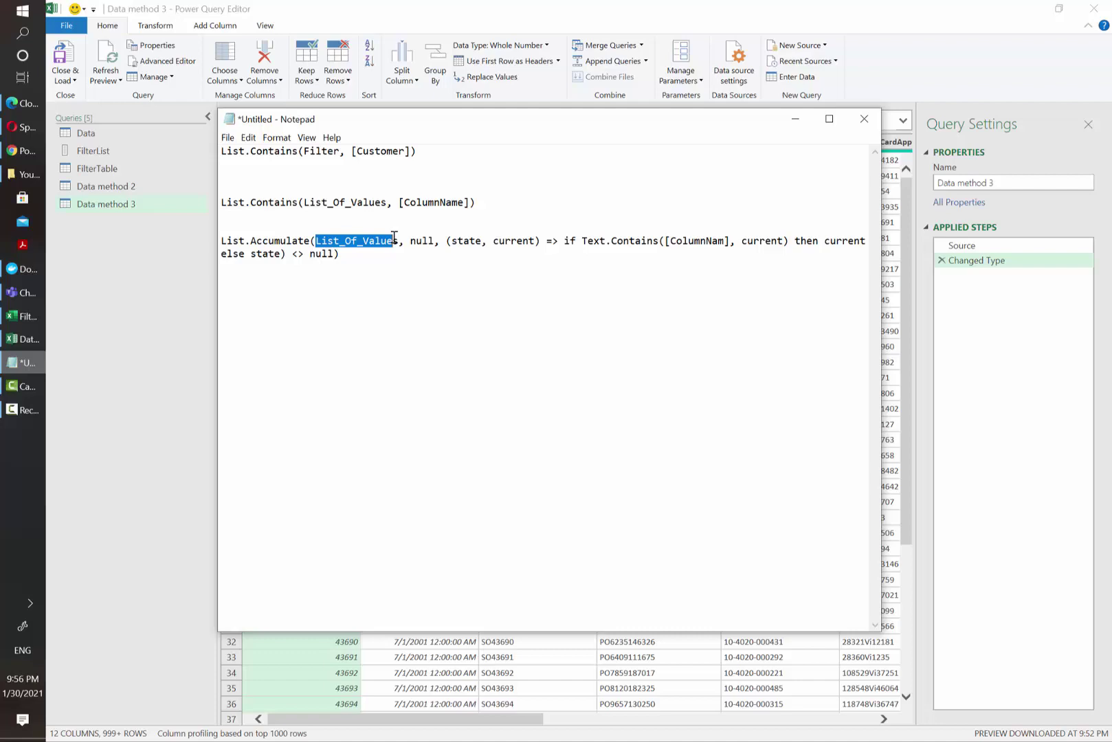
left_click(430, 239)
triple_click(290, 254)
key("ctrl+c")
left_click(406, 13)
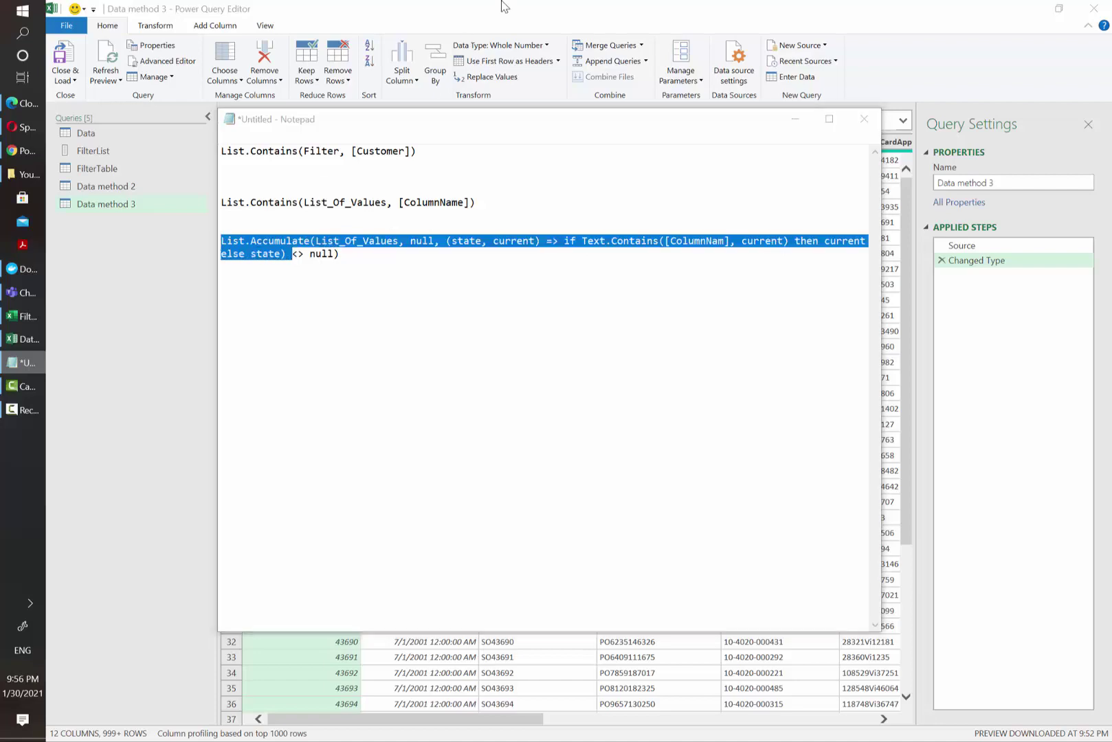
Step: Add a custom column from the pasted List.Accumulate formula, using FilterList as the list
left_click(212, 31)
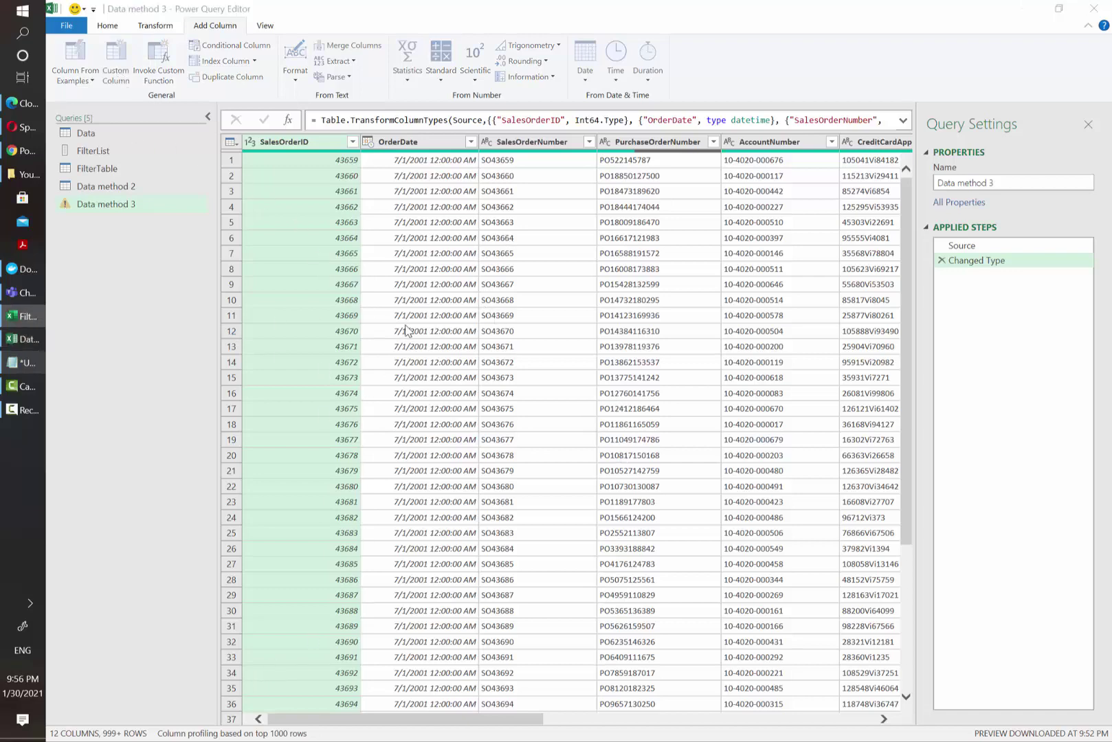
key("ctrl+v")
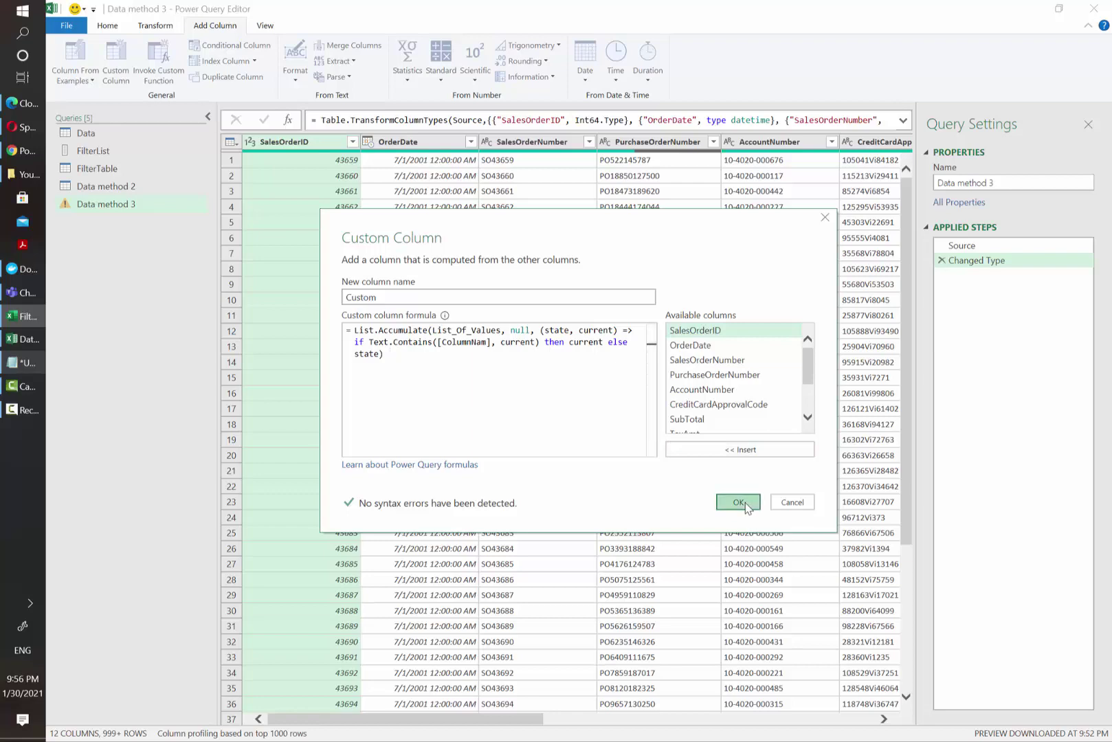
left_click(739, 503)
type("Flter, null, (state, current) => if Text.Contains(")
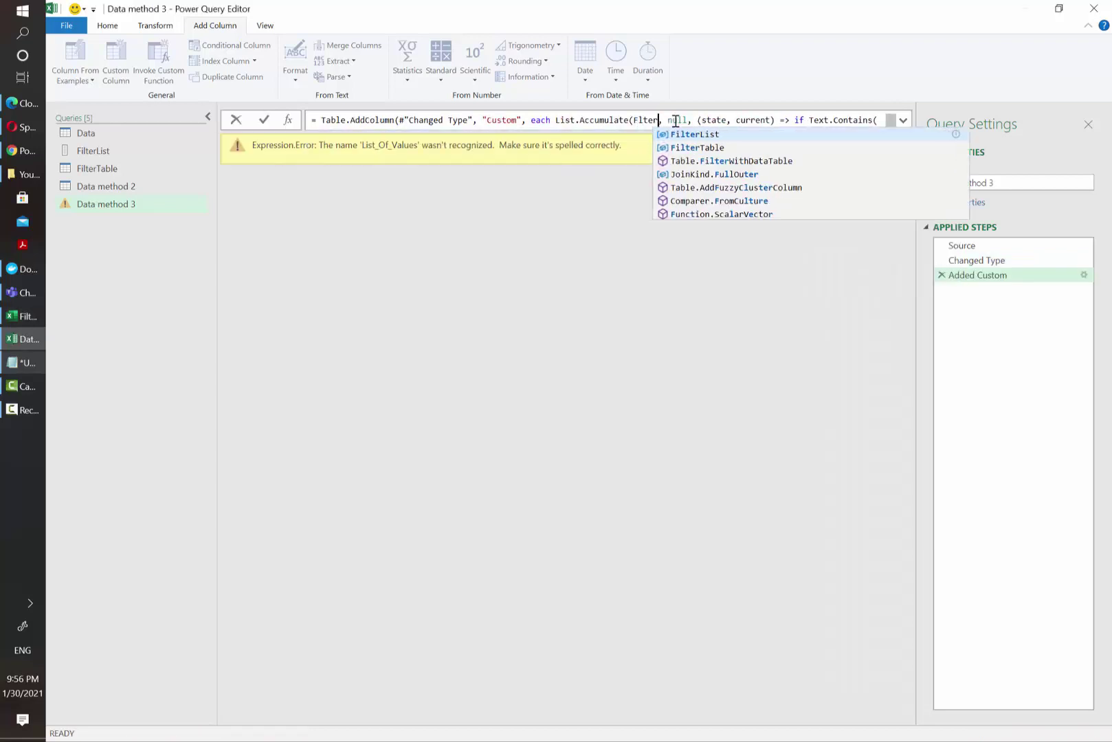
key("Tab")
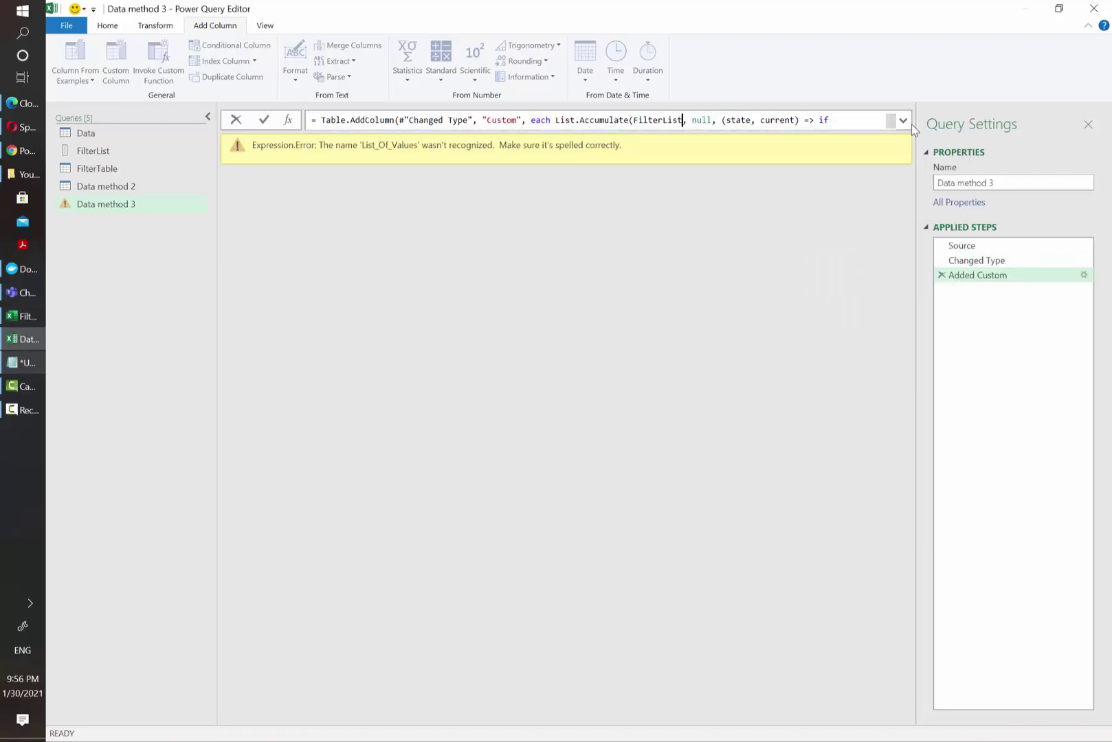
key("Return")
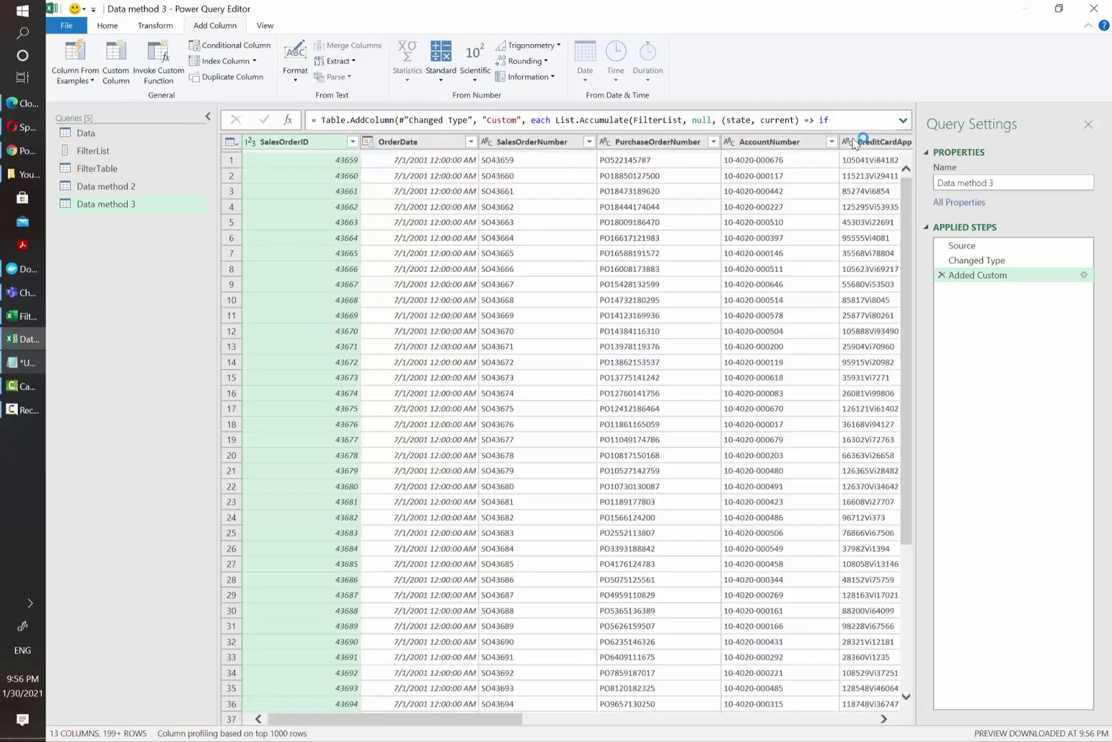
Step: Check the Custom column results: Nancy in row 15, null in rows 2 and 3
left_click(904, 119)
left_click(849, 630)
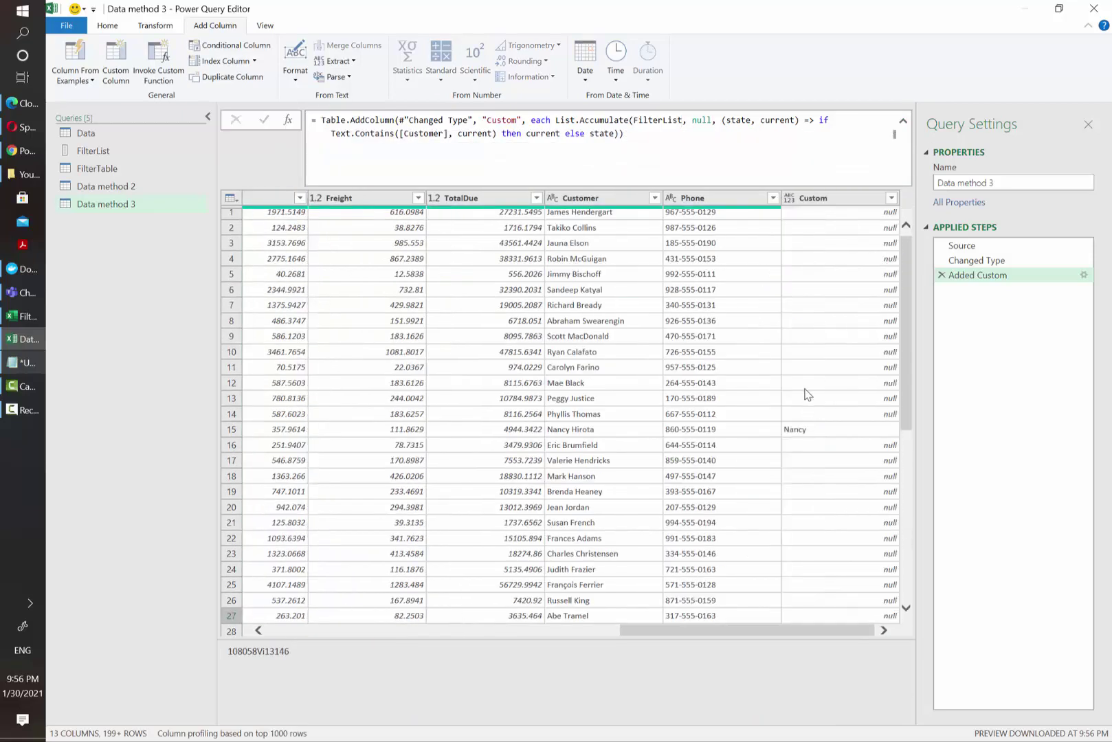
left_click(794, 433)
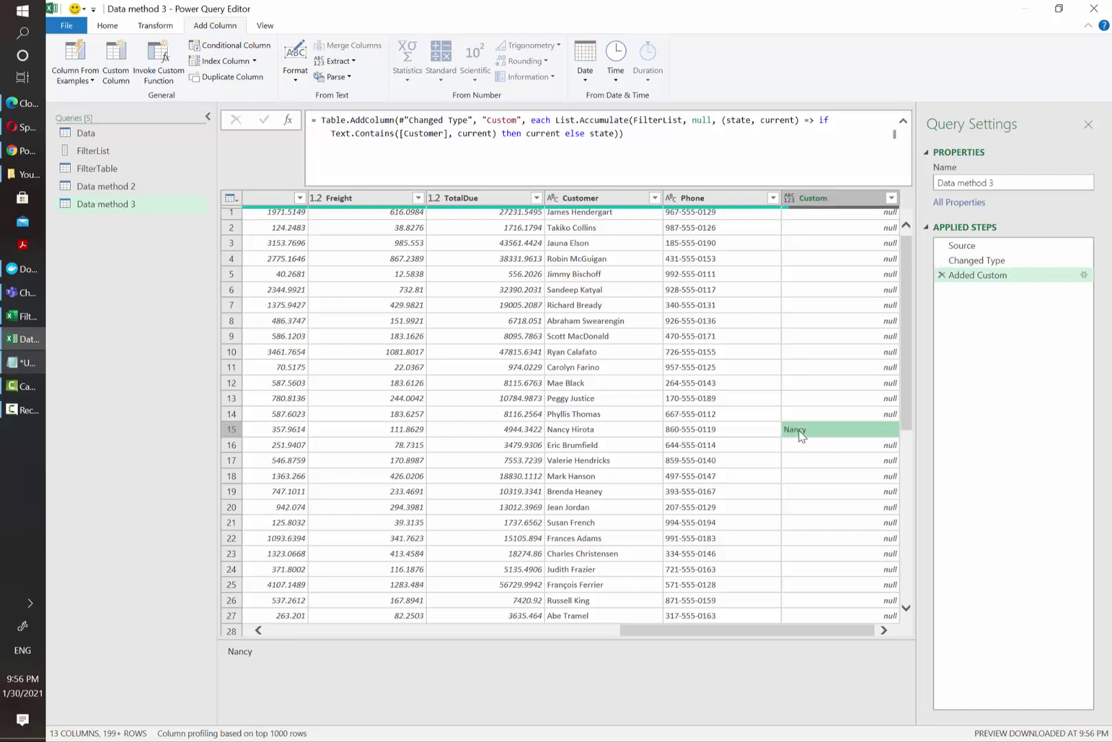
left_click(868, 237)
left_click(873, 251)
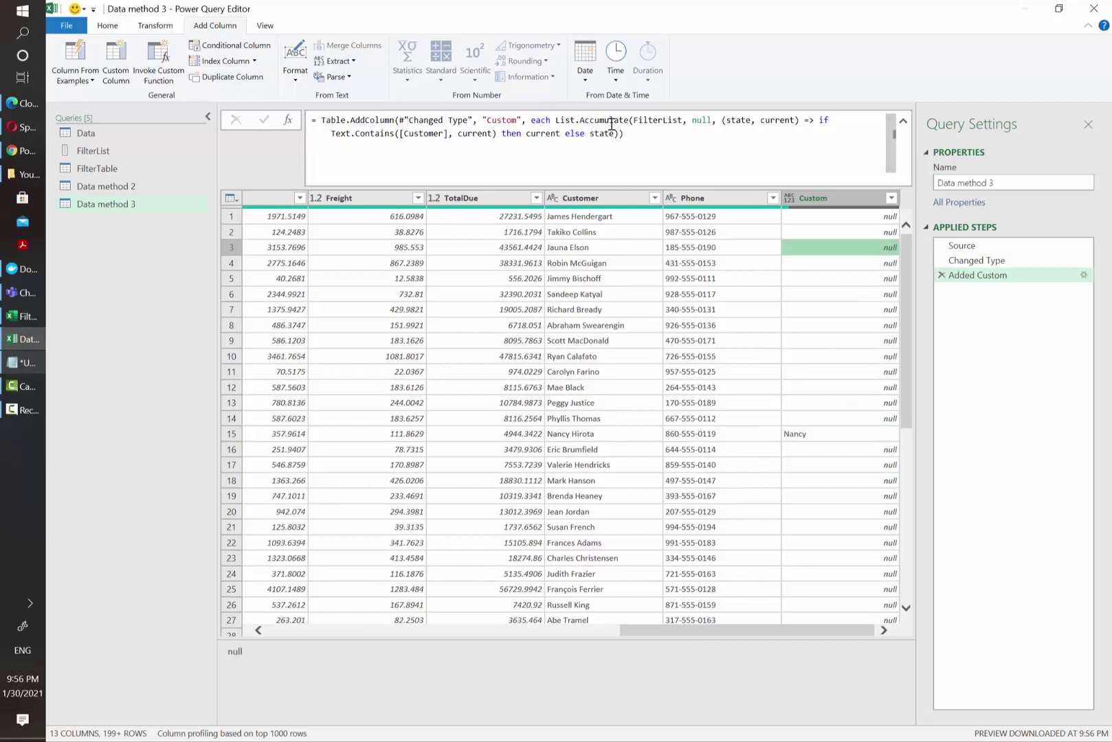
Step: Test the formula with "X" as the List.Accumulate seed instead of null
double_click(599, 135)
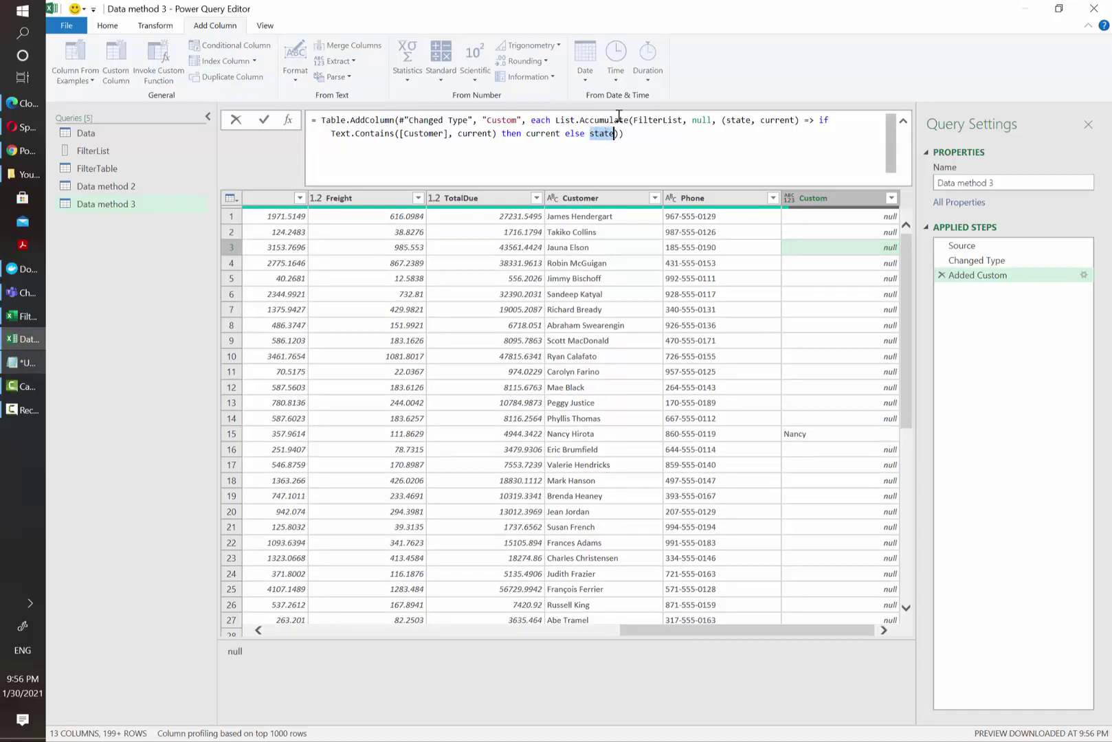
double_click(705, 121)
type("\"X\"")
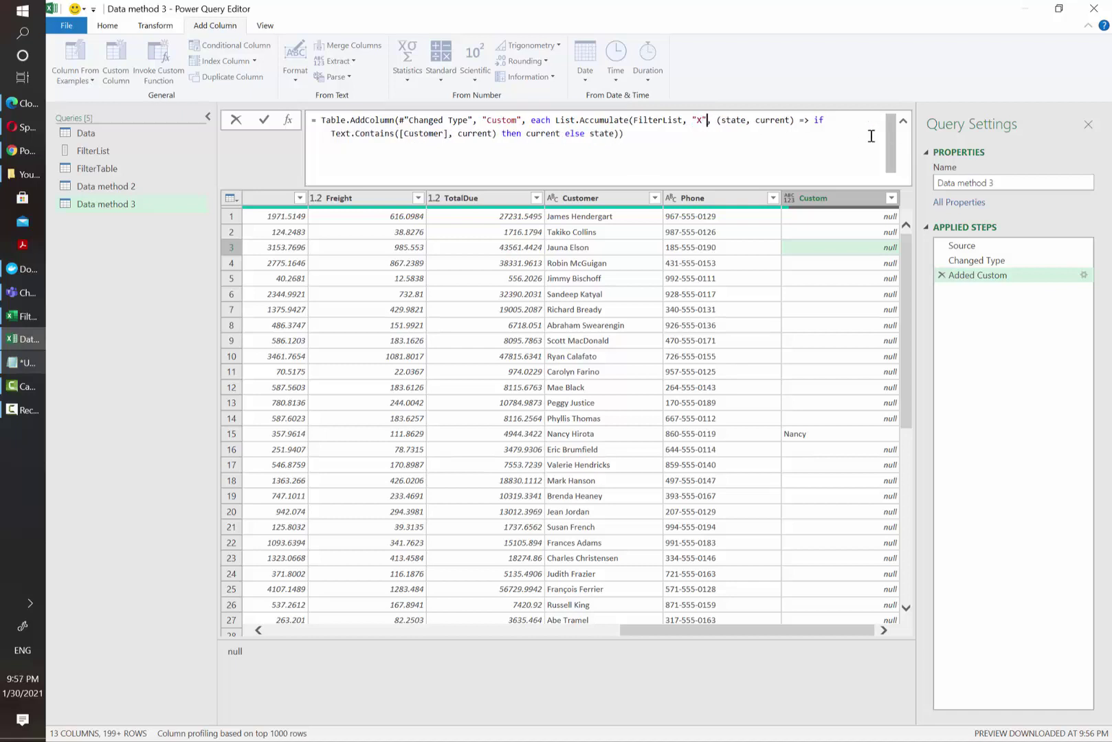
key("Return")
Step: Restore null as the seed value in the custom column formula
scroll(821, 557, "down", 6)
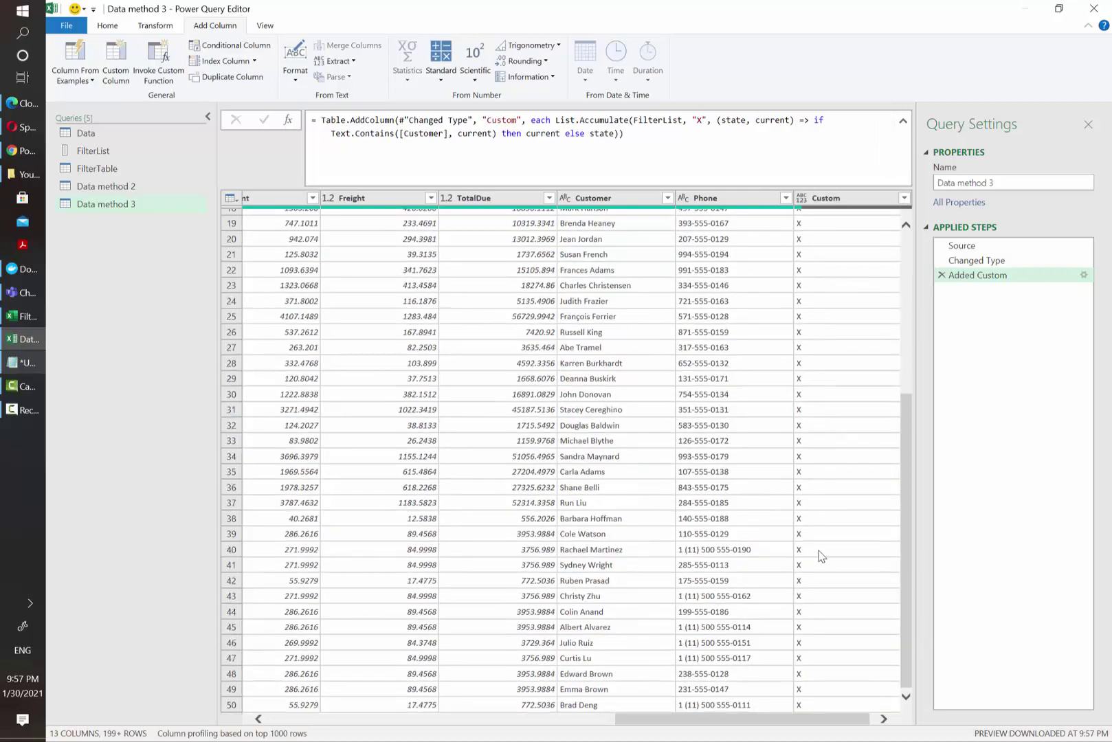
scroll(822, 557, "down", 20)
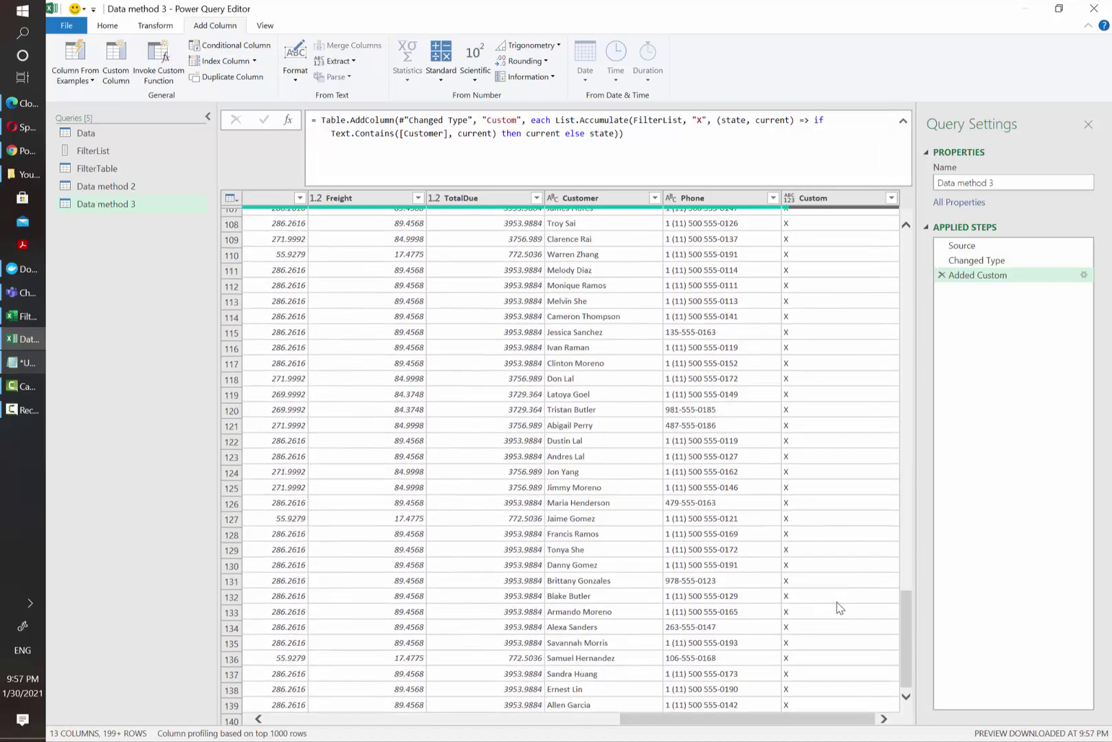
scroll(837, 607, "up", 20)
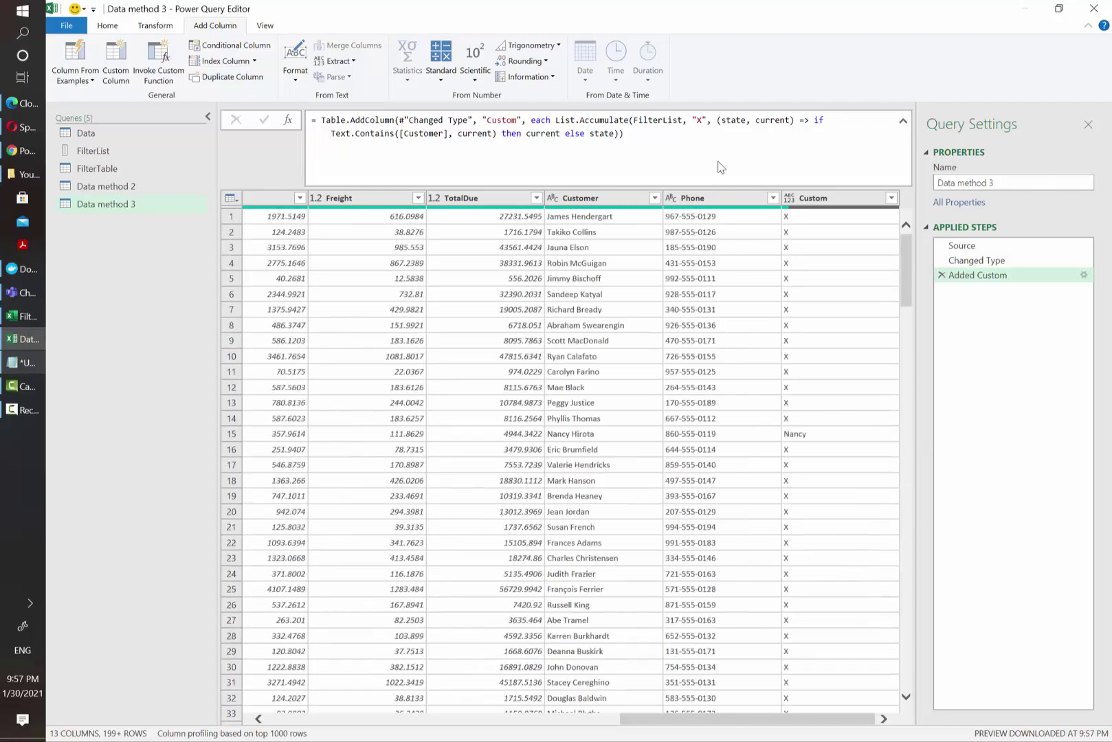
left_click_drag(692, 121, 707, 121)
type("null")
left_click(627, 293)
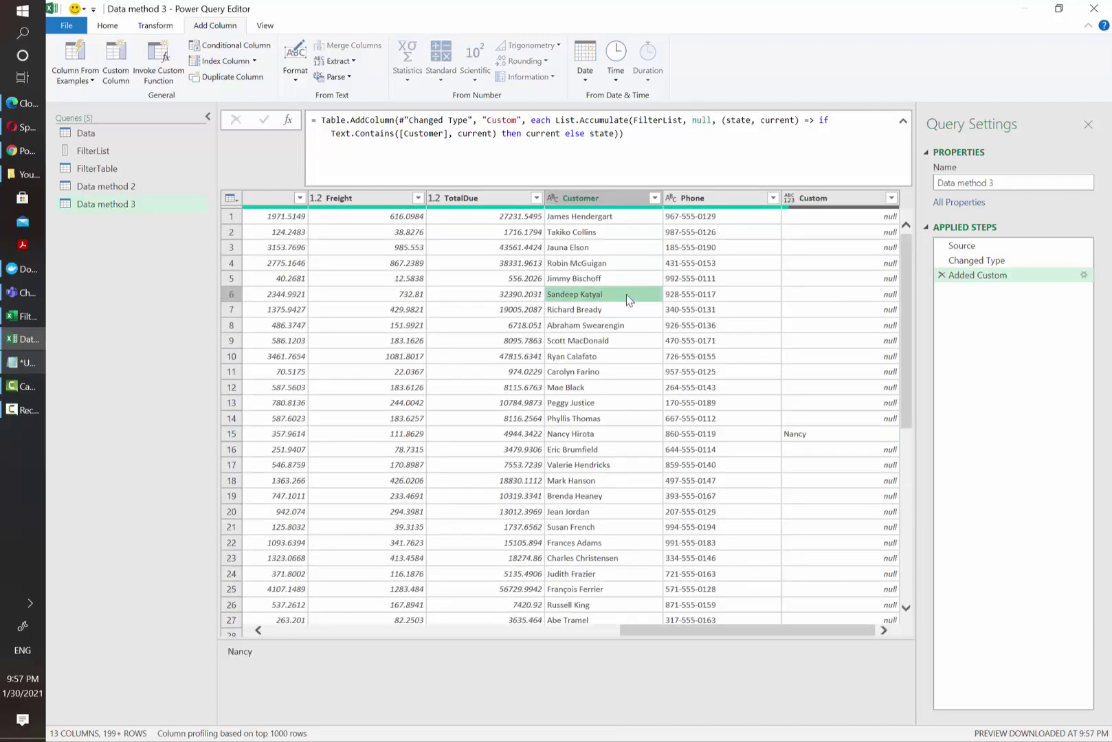
Step: Remove the Added Custom step and filter the Customer column to Aaron Collins only
left_click(936, 275)
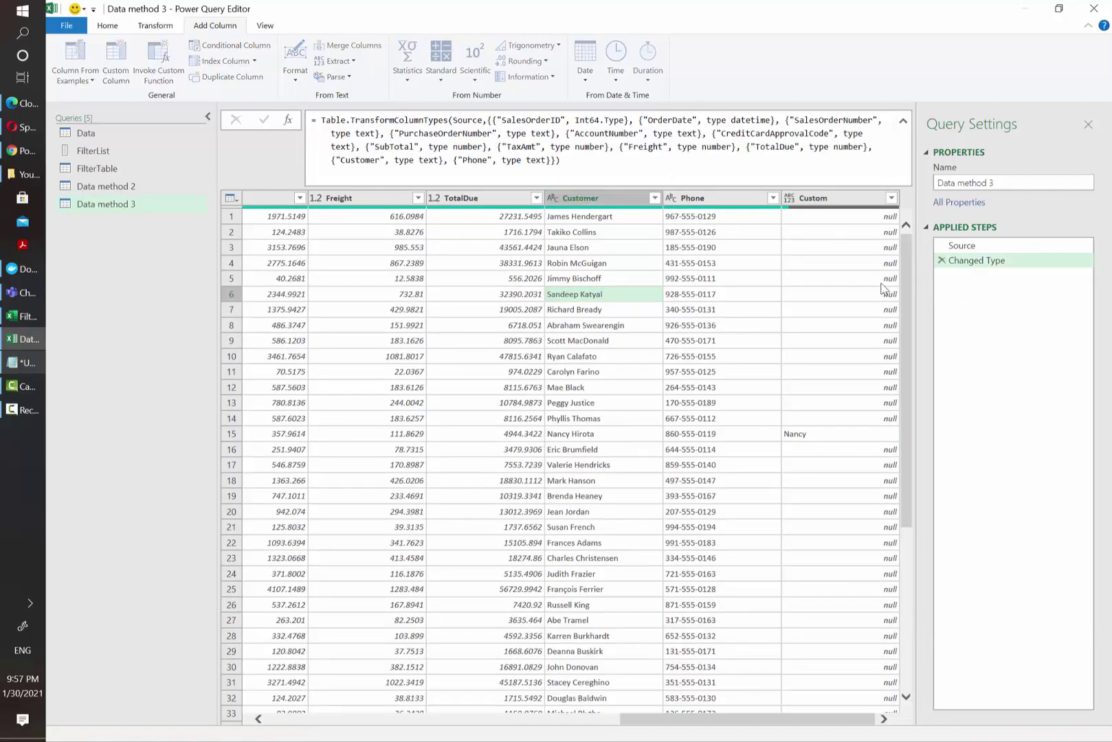
left_click(786, 198)
left_click(607, 353)
left_click(610, 368)
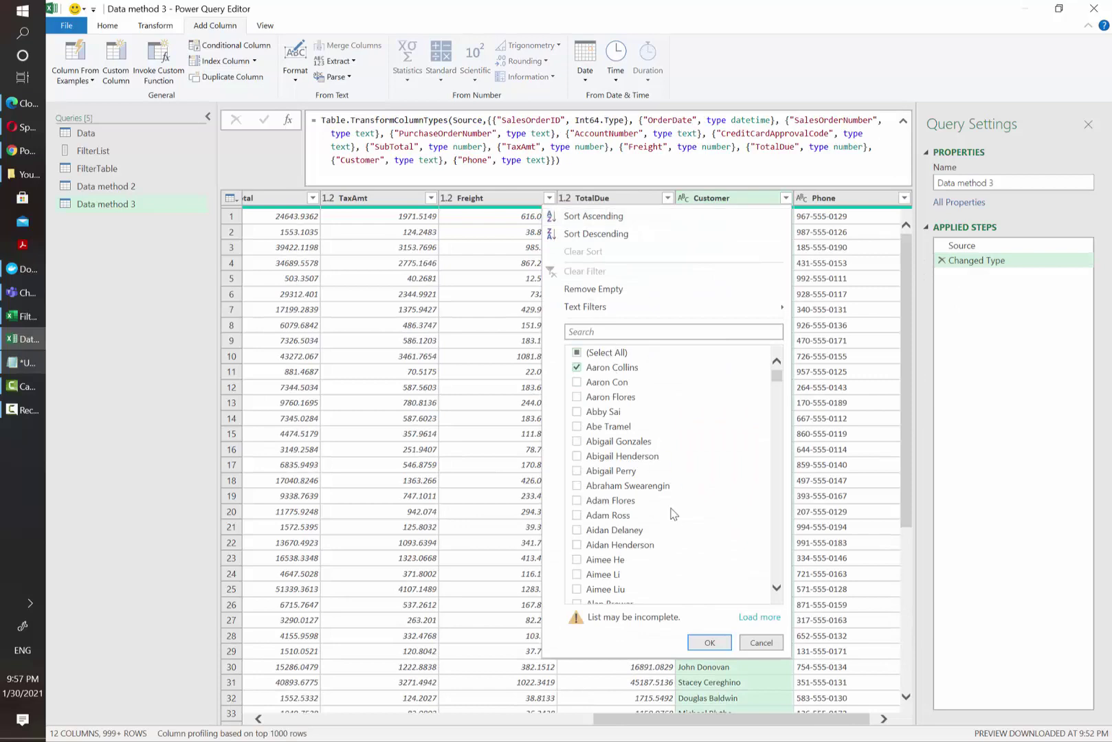
left_click(710, 643)
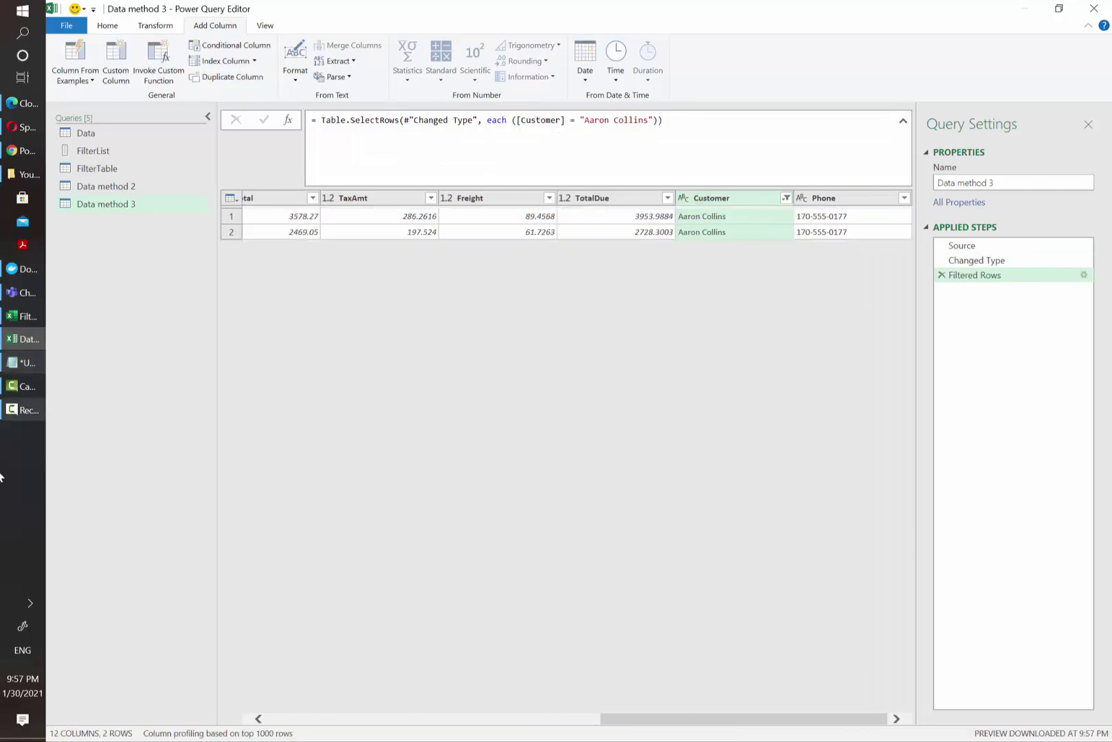
left_click(28, 363)
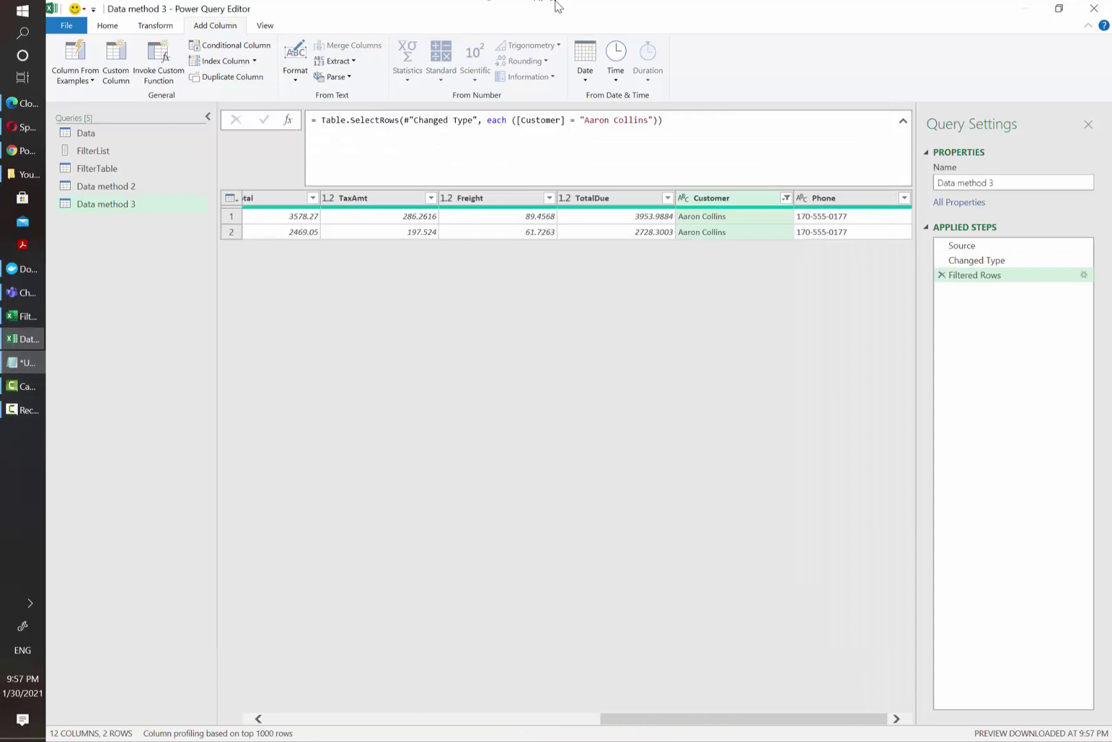
left_click(554, 7)
left_click_drag(511, 121, 658, 122)
key("Delete")
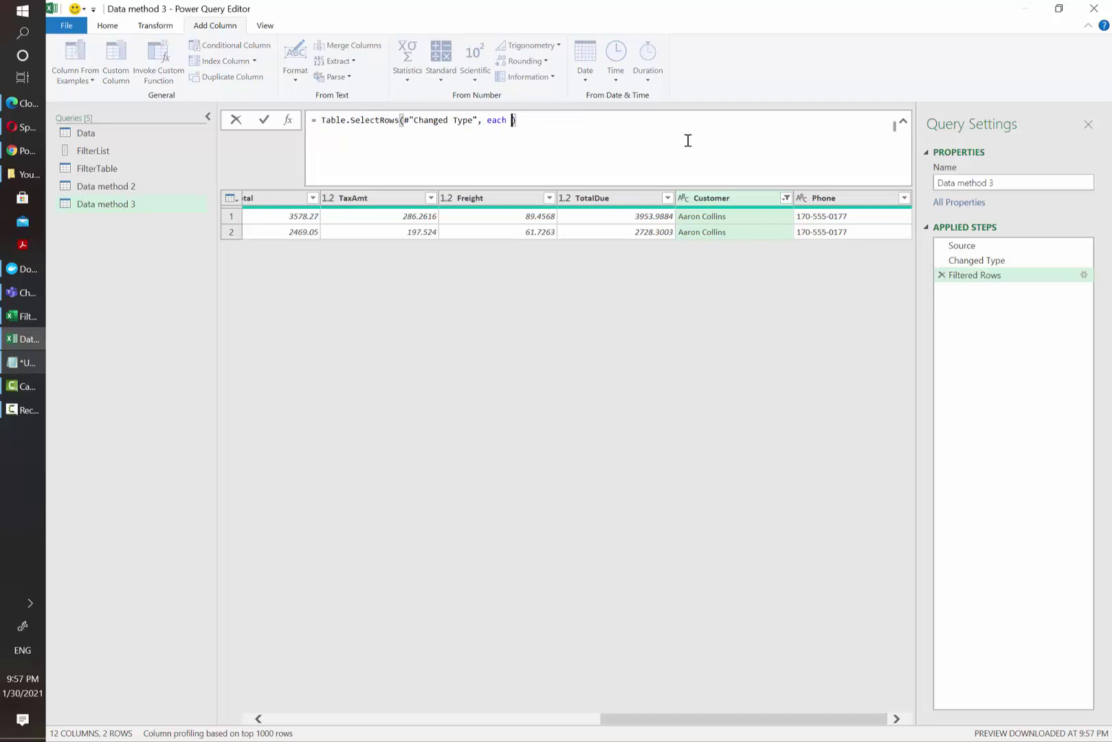
type("List.Accumulate(List_Of_Values, null, (state, current) => if Text.Contains([ColumnNam], current) then current else state)")
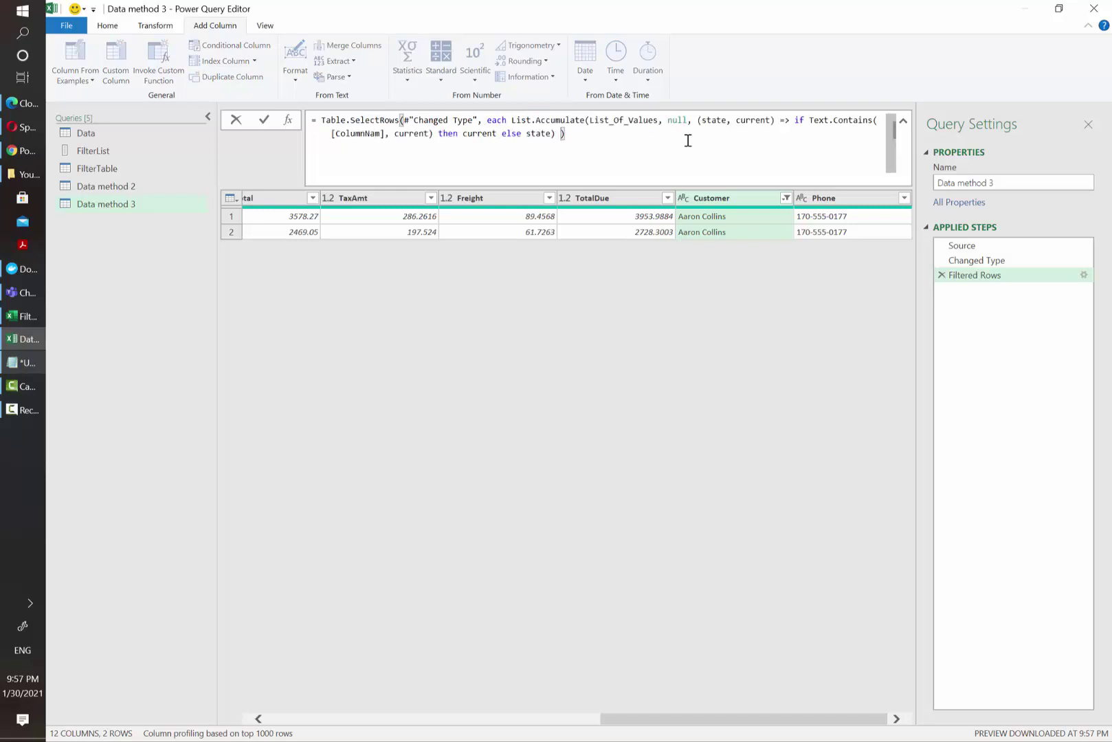
left_click_drag(512, 121, 555, 133)
left_click(556, 134)
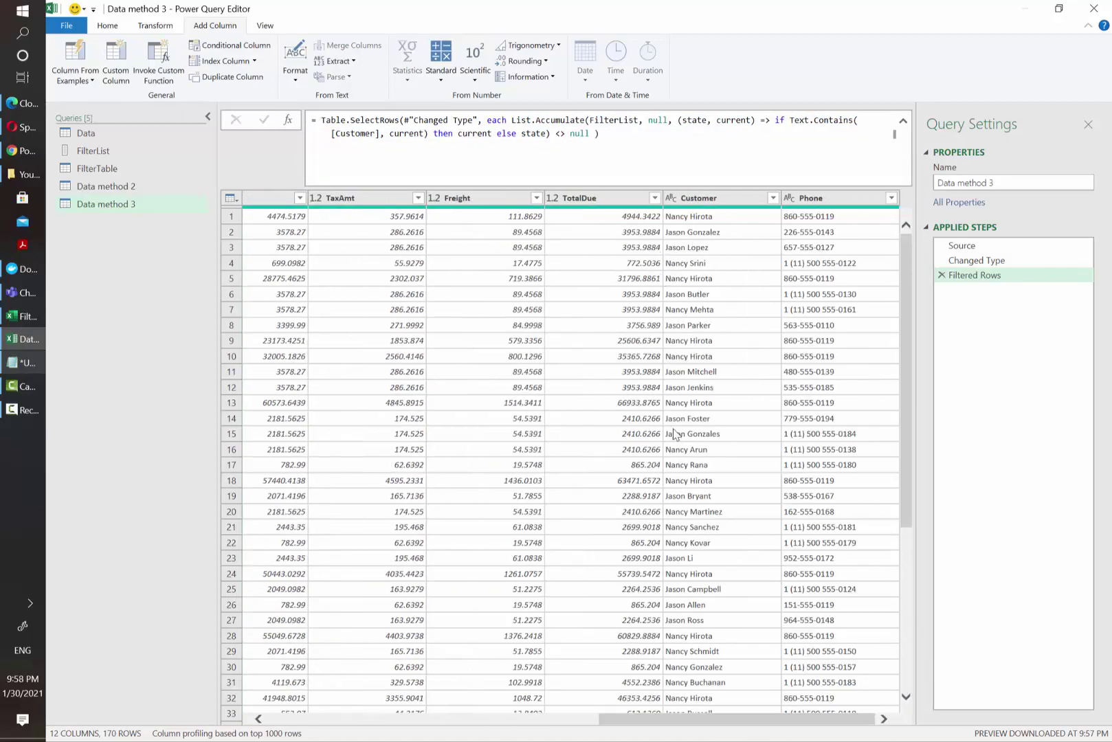
scroll(679, 452, "down", 2)
scroll(679, 452, "down", 20)
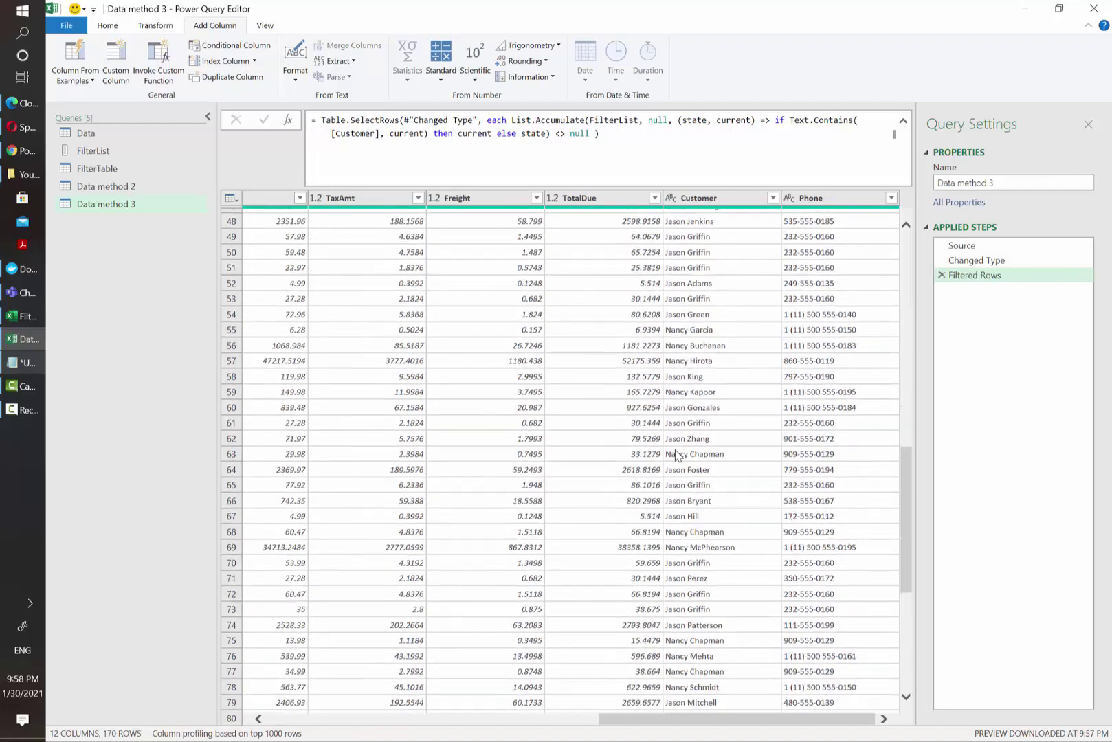
scroll(675, 442, "up", 20)
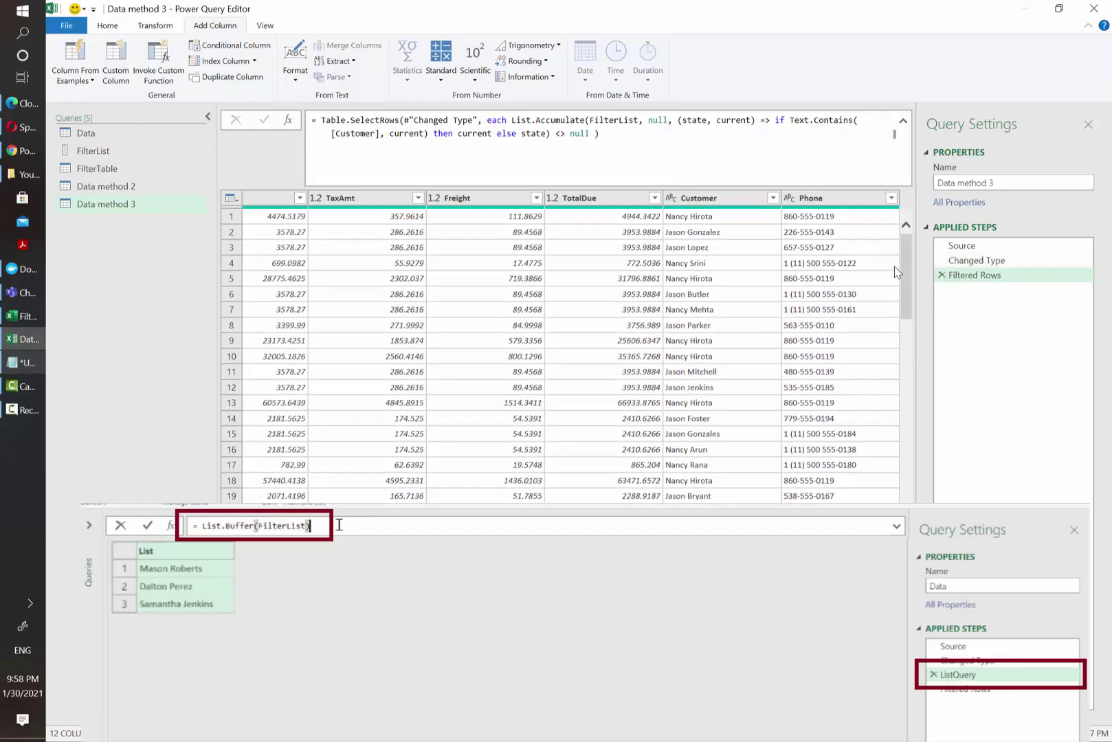
Step: Inspect the FilterList reference in the Filtered Rows formula and review the resulting rows
double_click(626, 122)
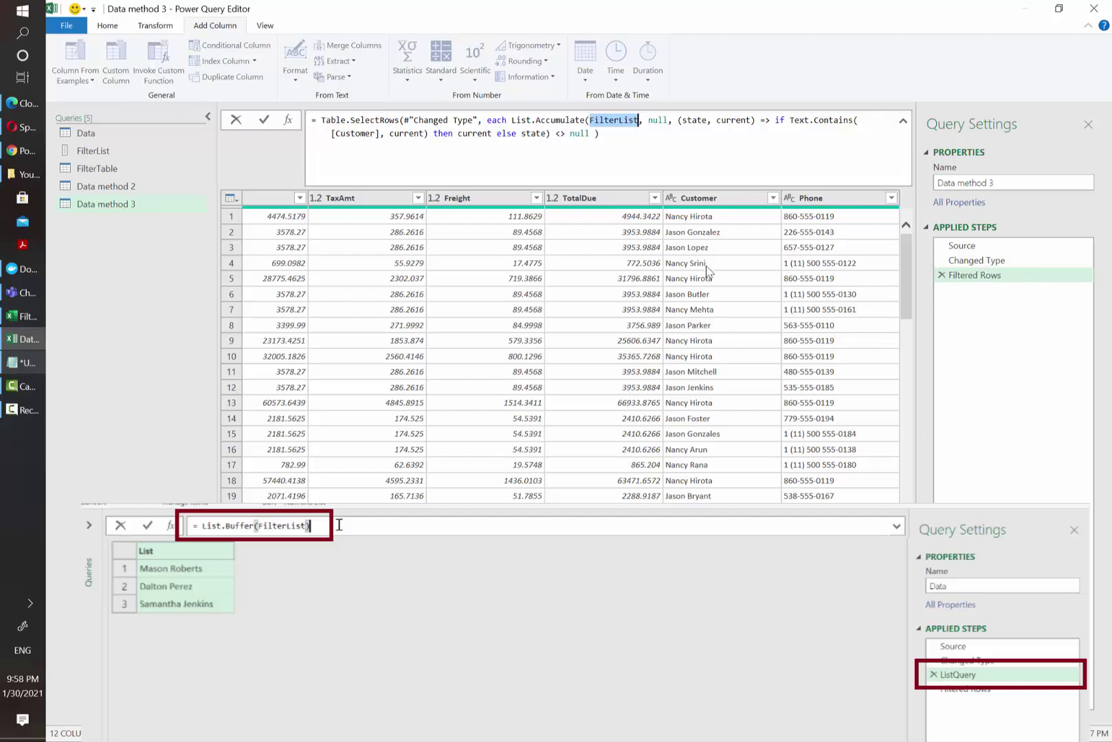
left_click(765, 302)
scroll(721, 382, "down", 20)
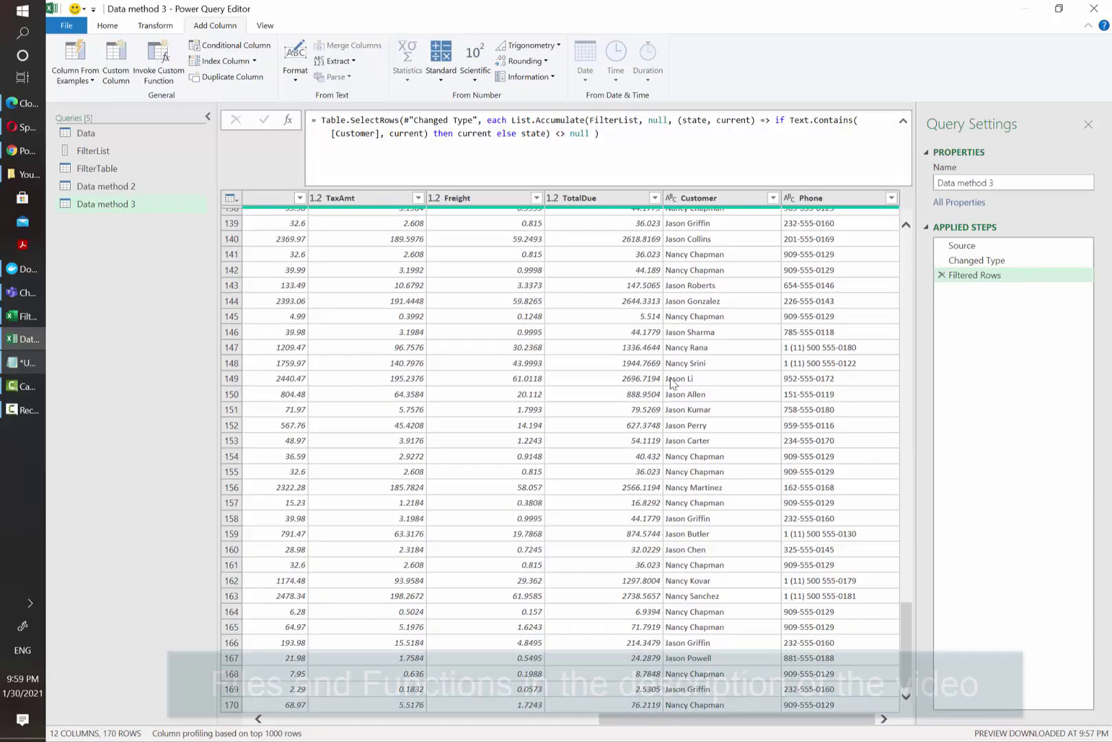